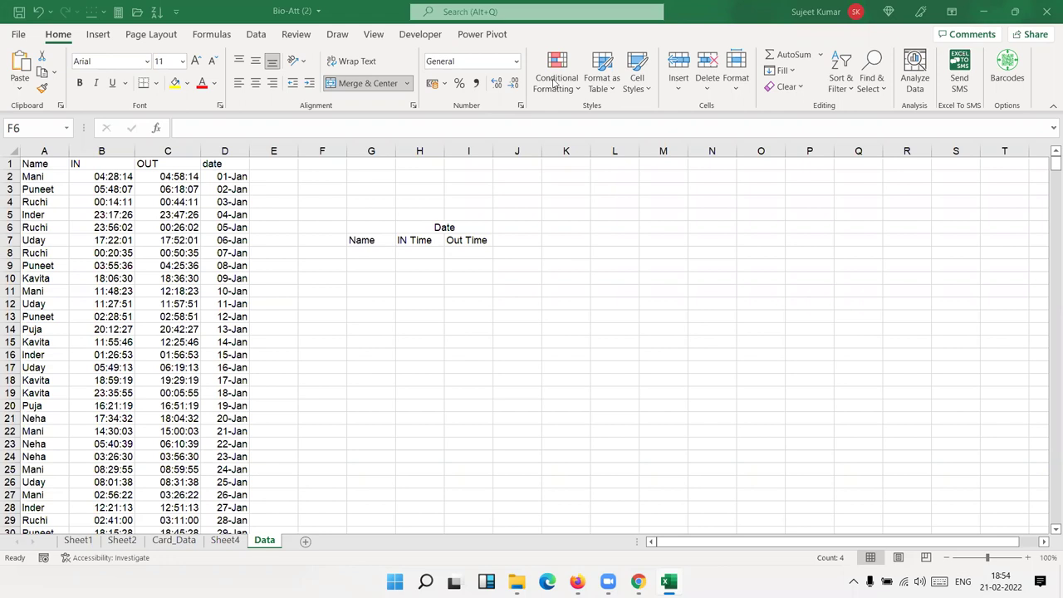
Select the report header block and look over the dates stored in column D
key("shift+Right")
key("shift+Right")
key("shift+Right")
key("shift+Down")
key("shift+Down")
key("shift+Down")
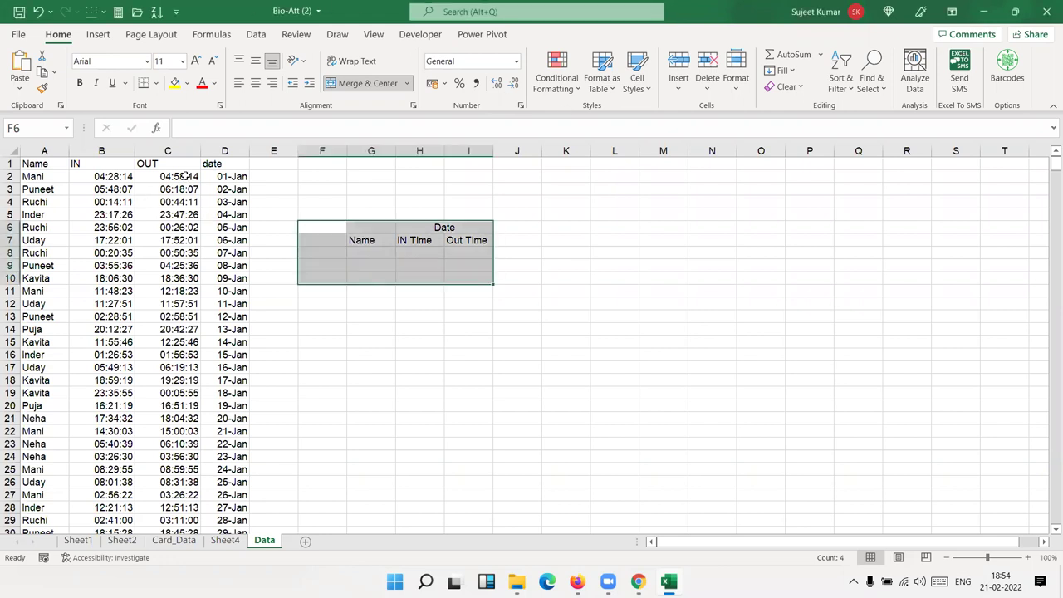
left_click(211, 176)
left_click(211, 189)
left_click(211, 202)
left_click(211, 215)
scroll(218, 231, "down", 10)
scroll(219, 231, "up", 10)
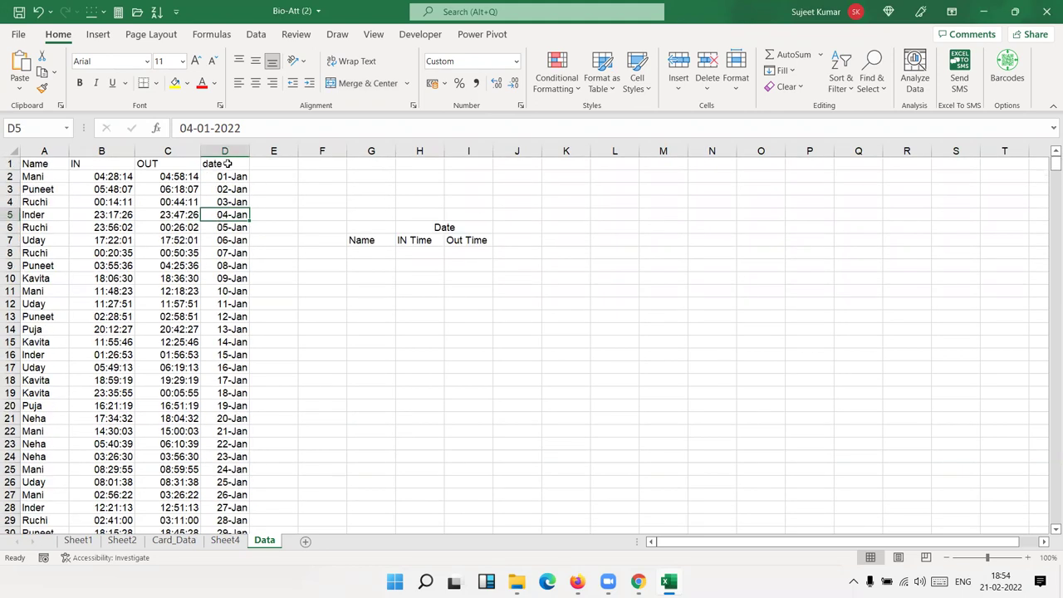
Recheck the column D date values and return to the date header in D1
left_click(226, 176)
left_click(229, 189)
left_click(231, 202)
left_click(234, 227)
left_click(234, 291)
left_click(215, 162)
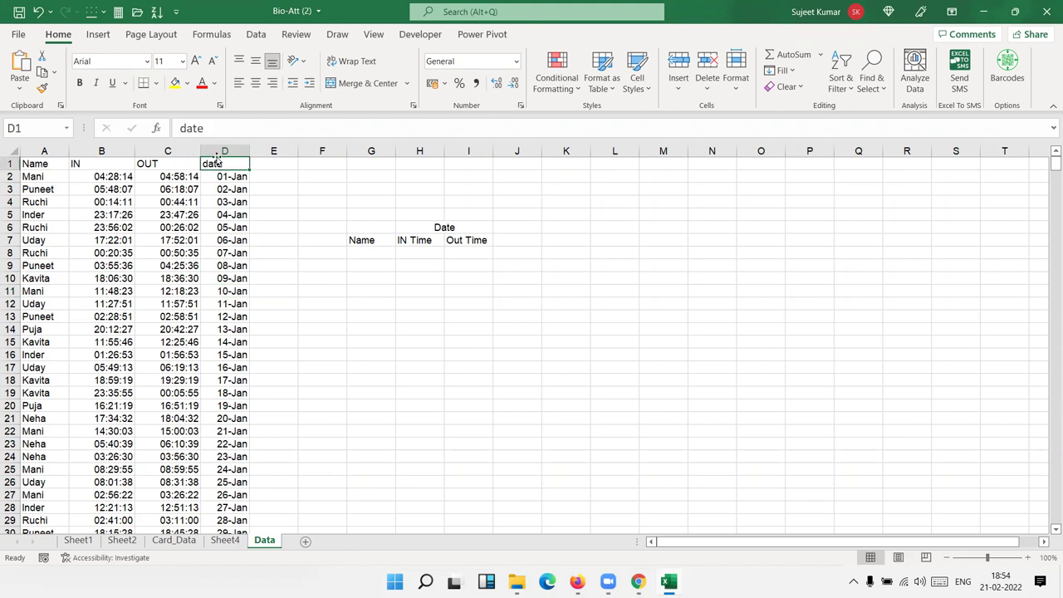
Check B2's full date-time value unedited, then clear the entire date column D
left_click(132, 176)
left_click_drag(290, 128, 176, 129)
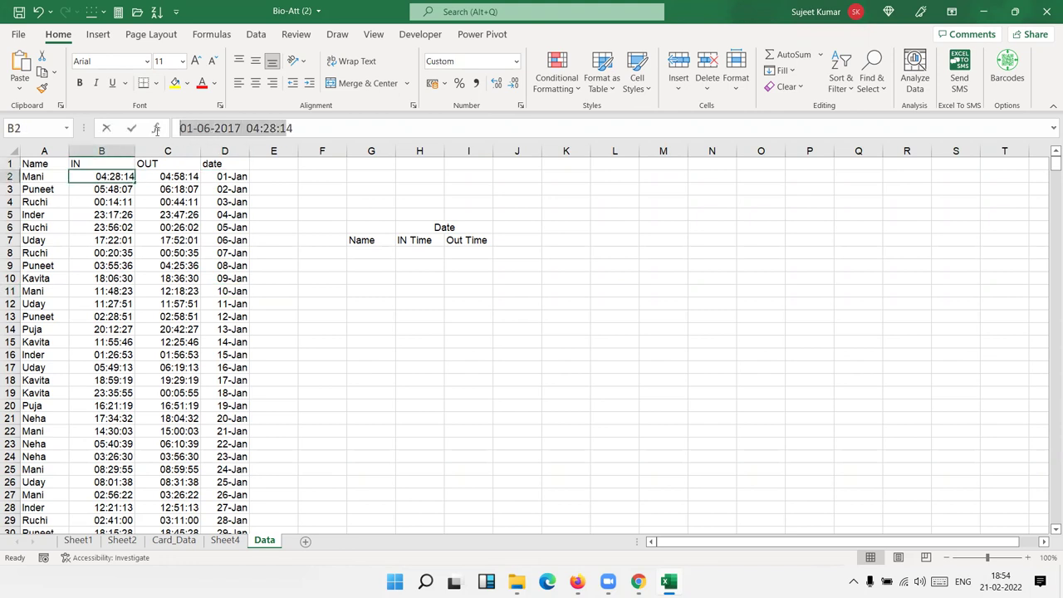
key("Escape")
left_click(226, 151)
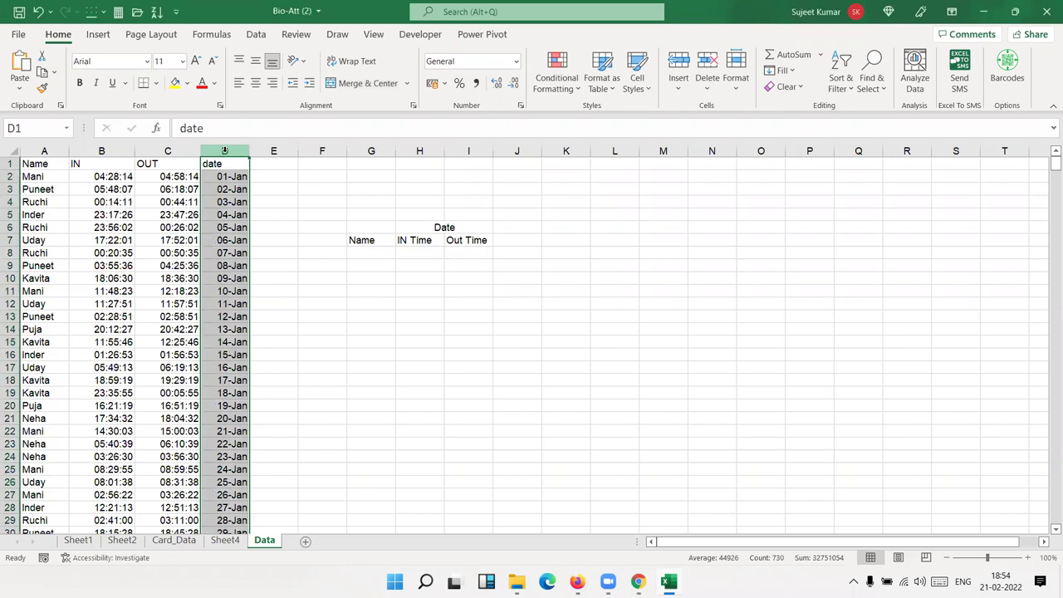
key("Delete")
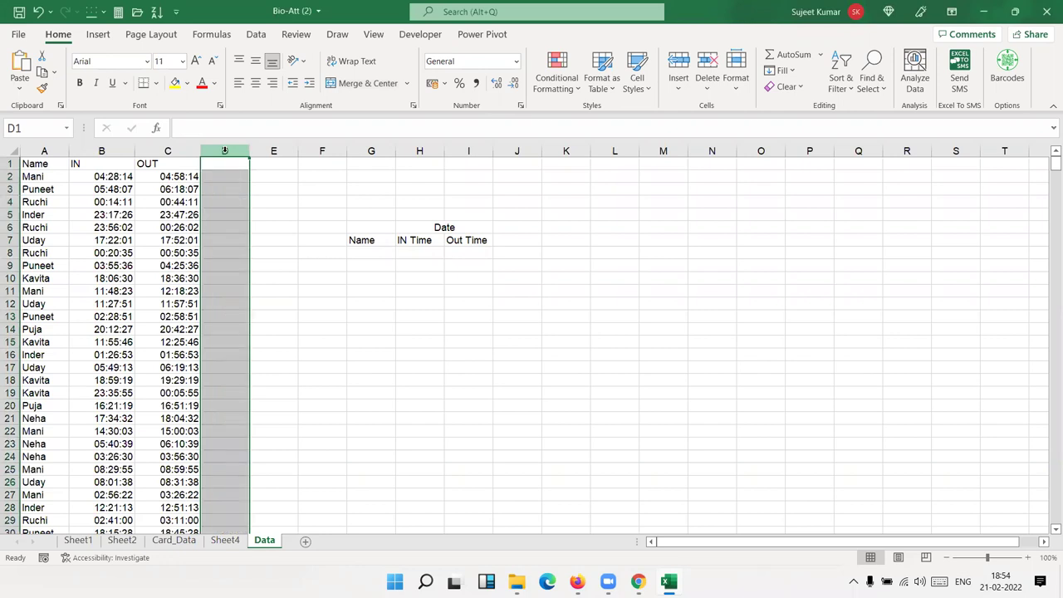
left_click(157, 224)
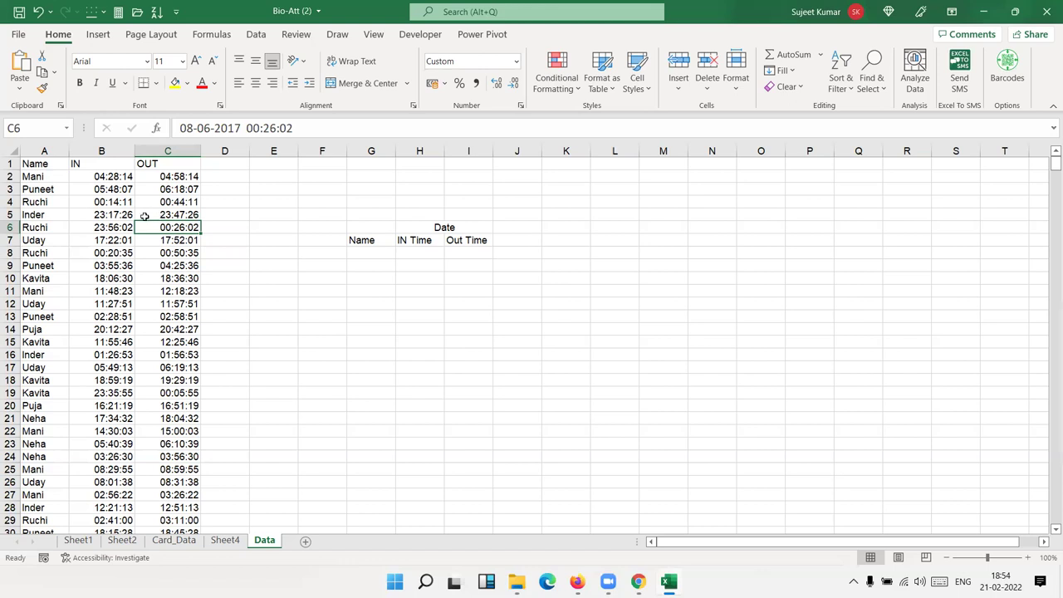
left_click(67, 188)
left_click(98, 176)
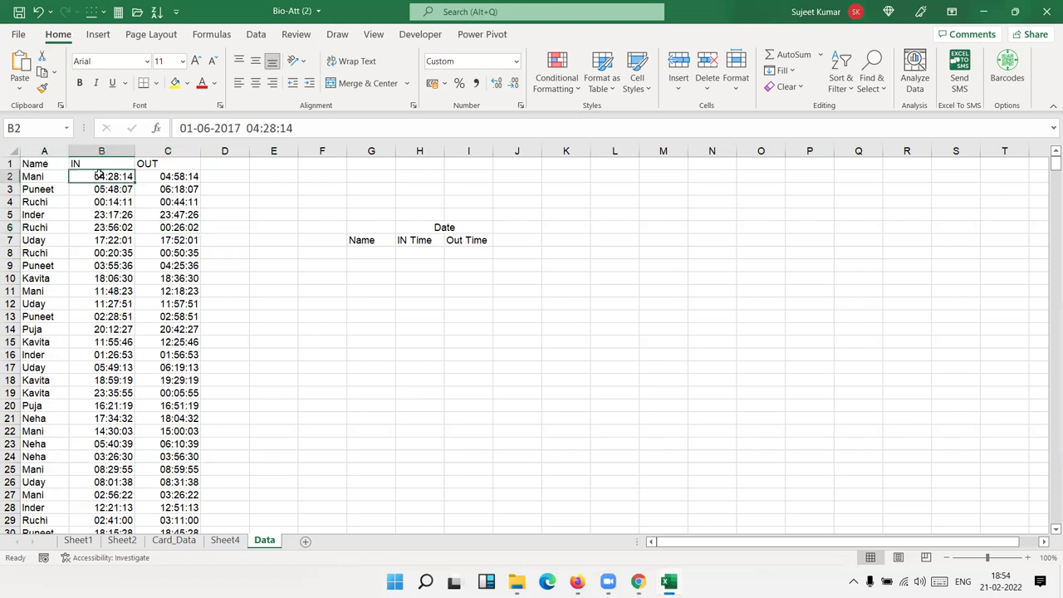
left_click(173, 184)
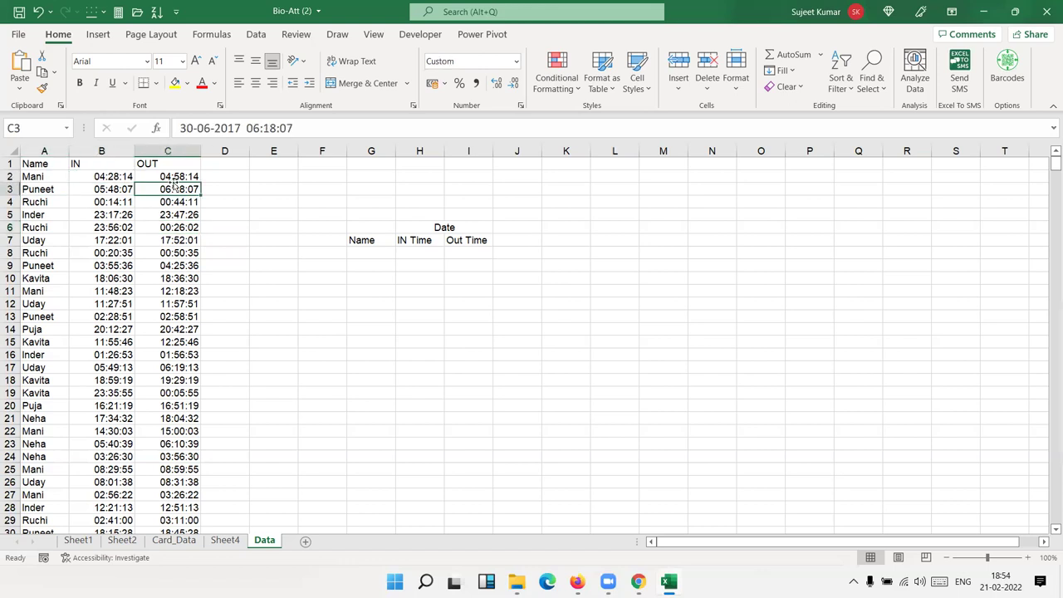
left_click(131, 175)
left_click_drag(101, 150, 166, 150)
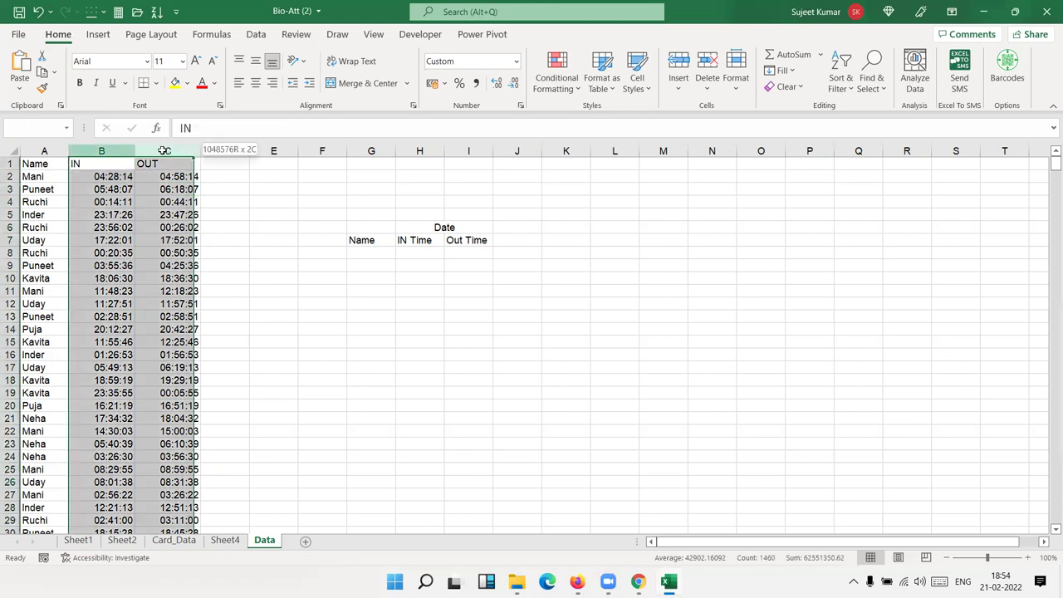
right_click(166, 152)
left_click(215, 328)
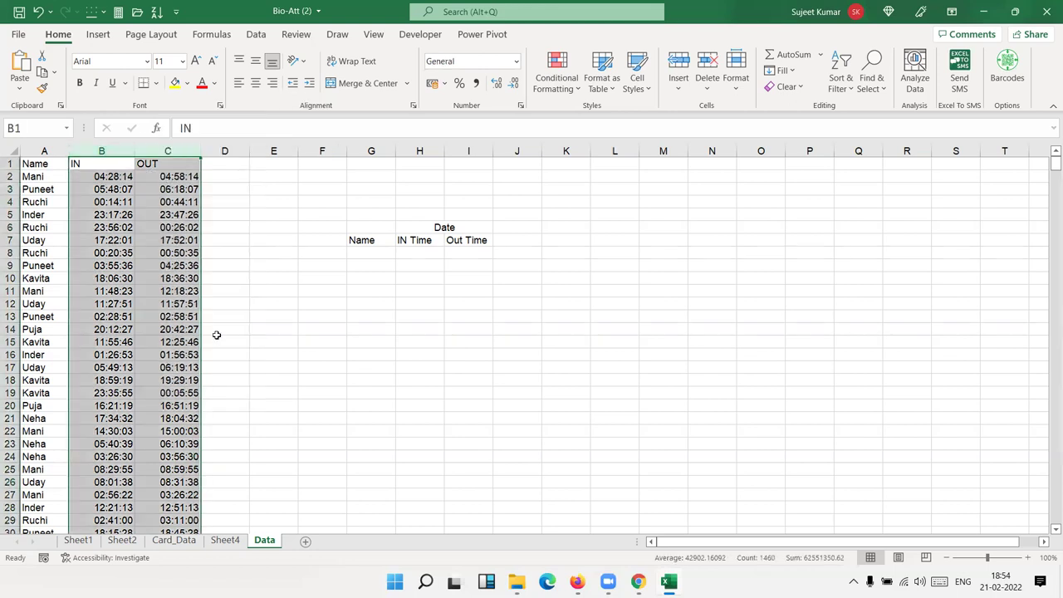
left_click_drag(184, 162, 647, 88)
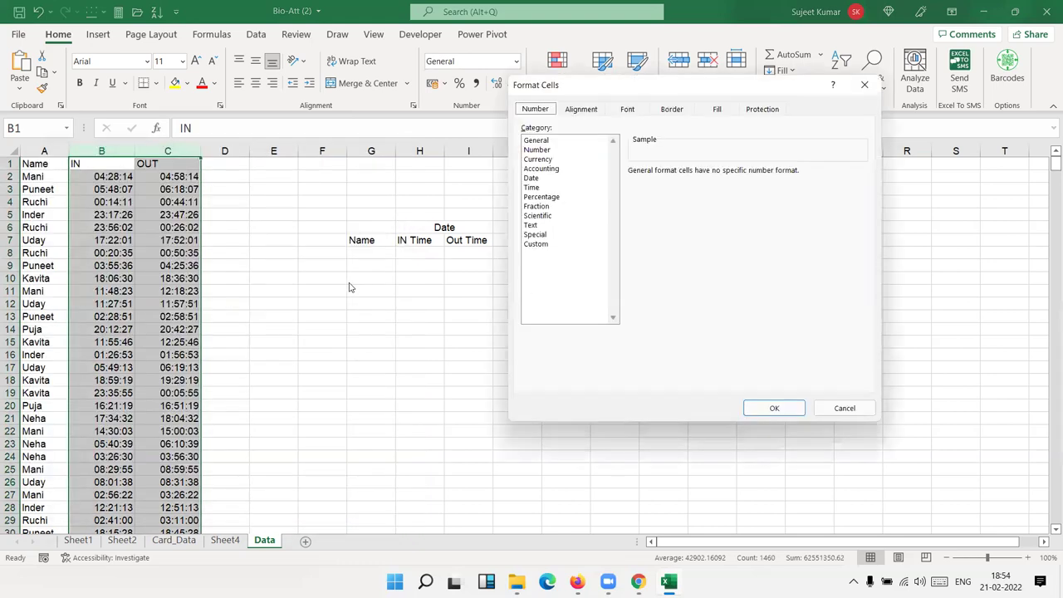
key("Return")
left_click(77, 216)
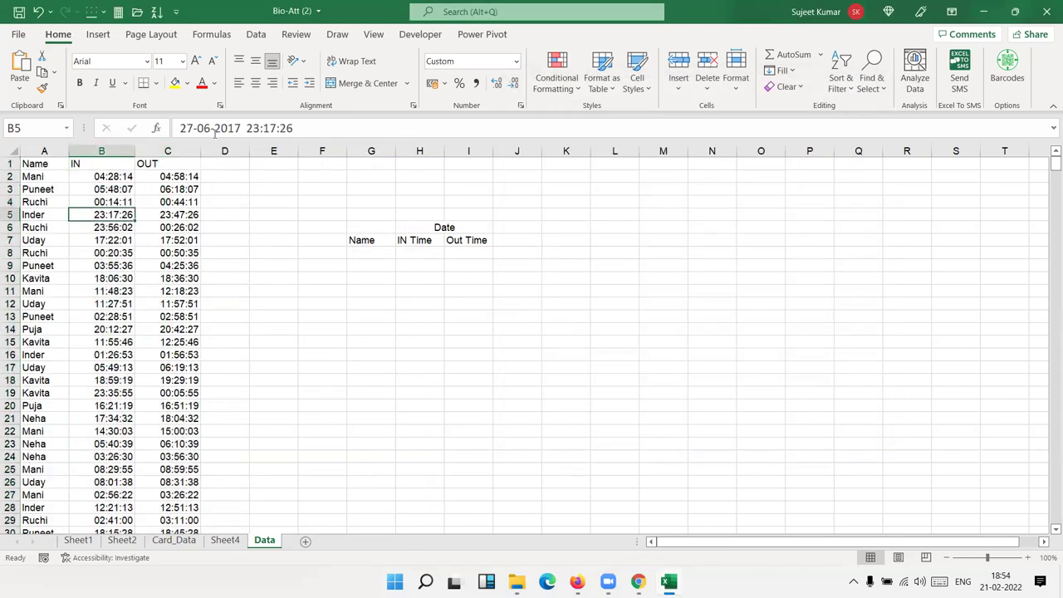
double_click(242, 127)
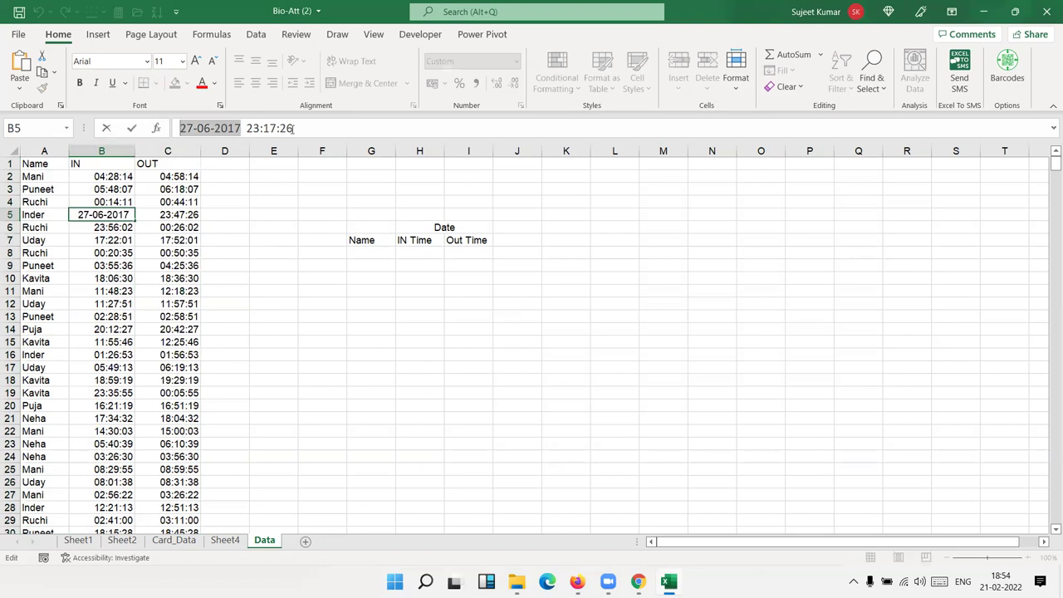
left_click_drag(293, 127, 237, 128)
key("Escape")
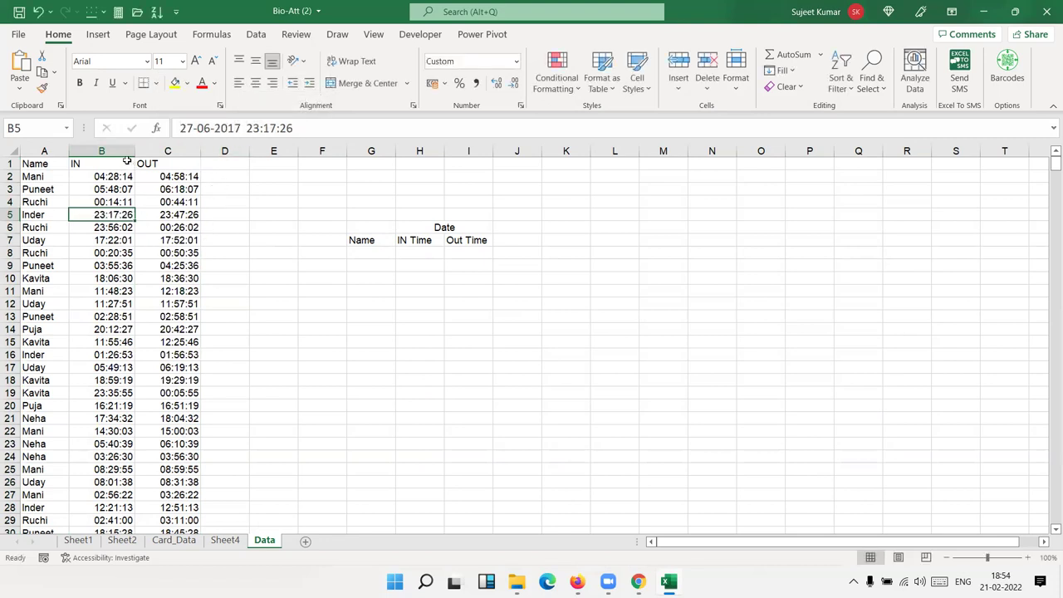
left_click(130, 154)
left_click_drag(130, 154, 168, 158)
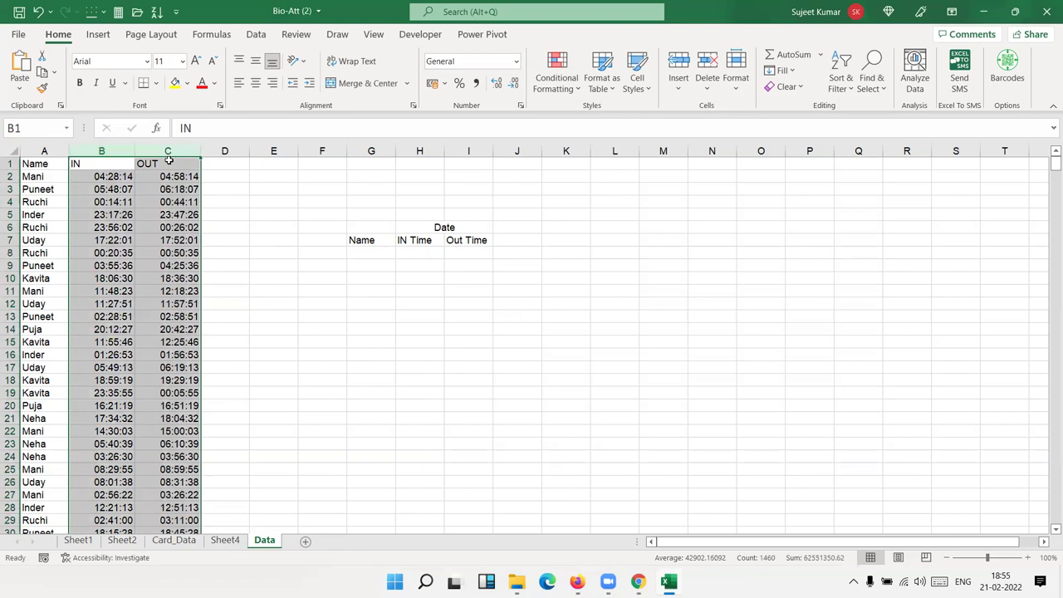
Open Format Cells for the IN and OUT columns and browse the built-in date and time formats
right_click(170, 177)
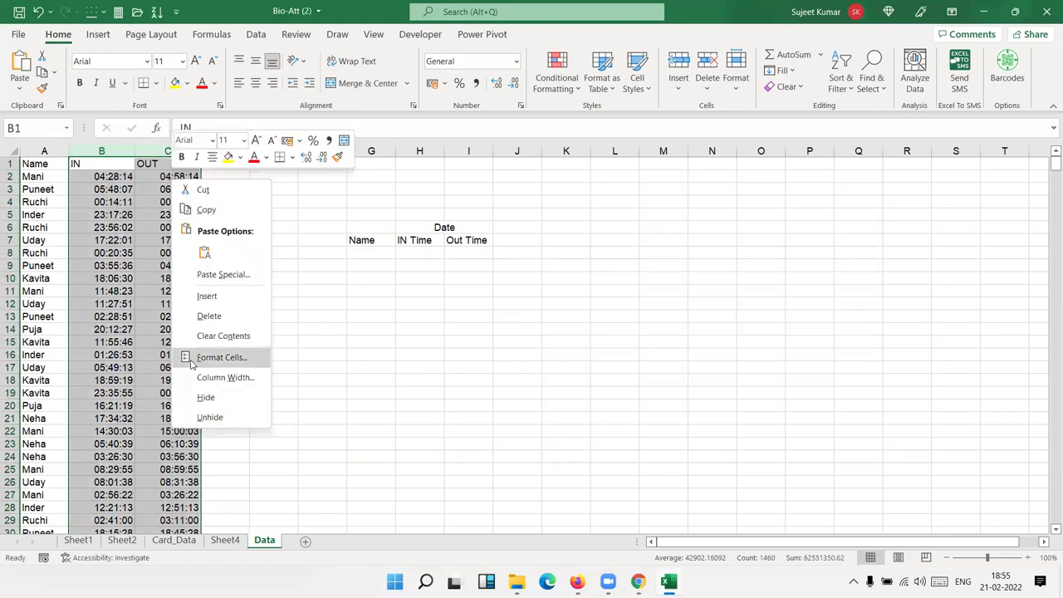
left_click(192, 358)
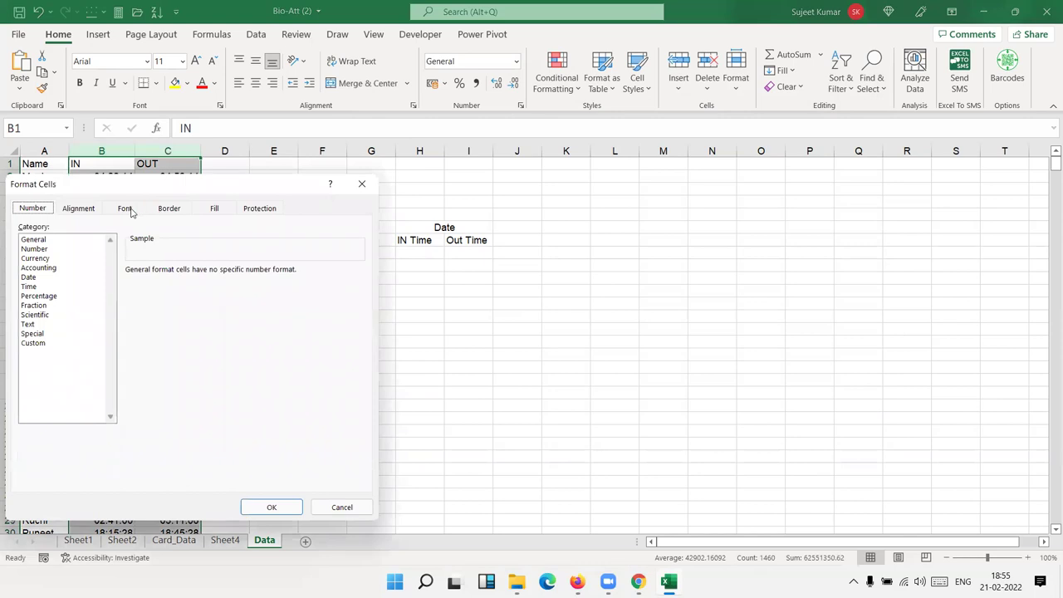
left_click(40, 286)
left_click(39, 276)
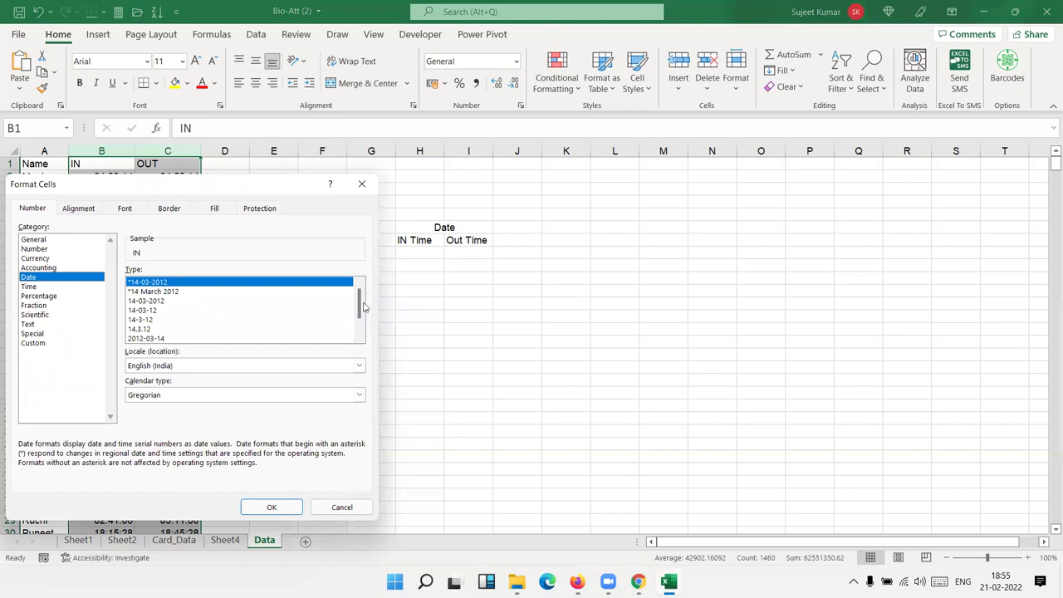
scroll(363, 322, "down", 1)
scroll(364, 321, "down", 1)
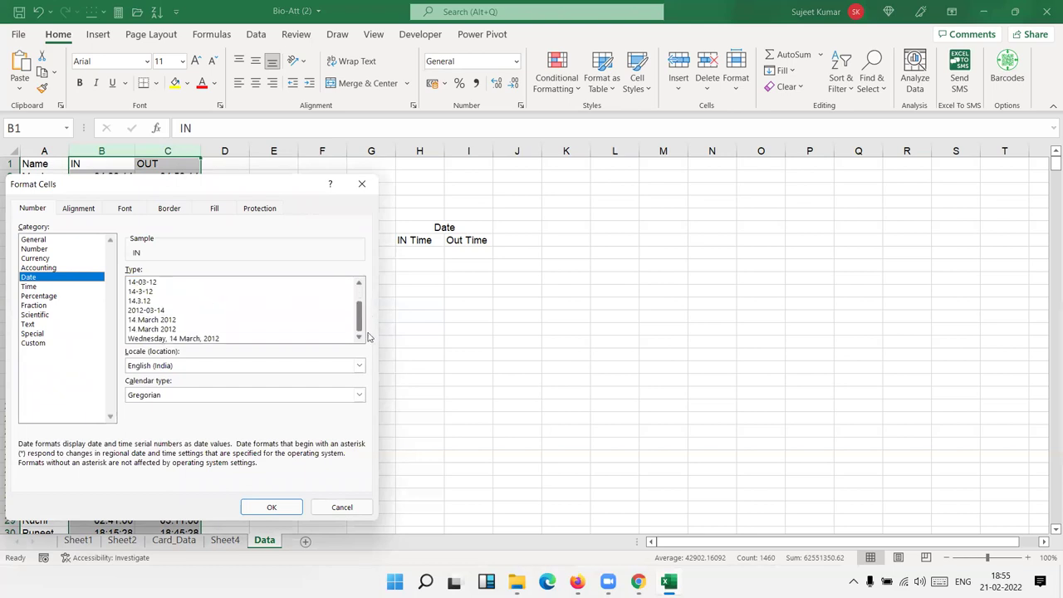
scroll(374, 309, "up", 1)
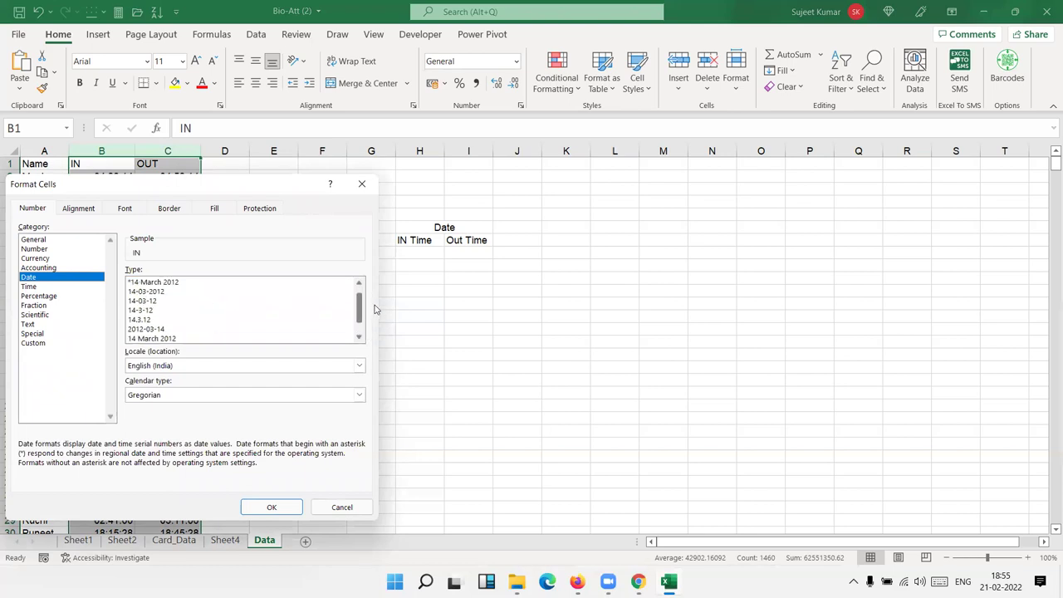
scroll(374, 316, "down", 1)
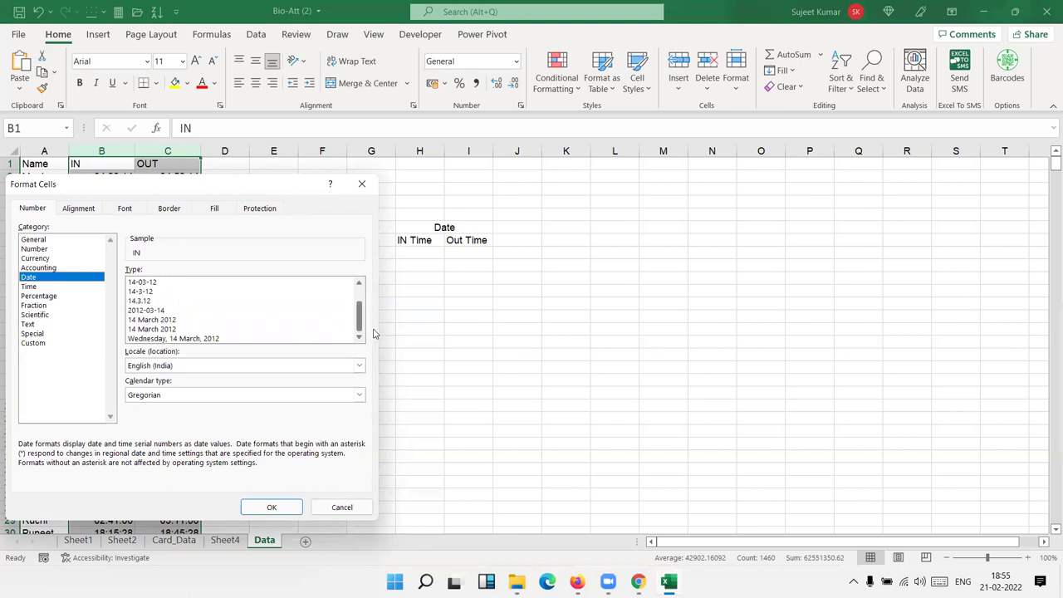
Apply the custom format dd-mm-yyyy HH:MM:SS and autofit column B to fit the date-times
left_click(25, 344)
left_click(187, 281)
type("HH:MM:SS")
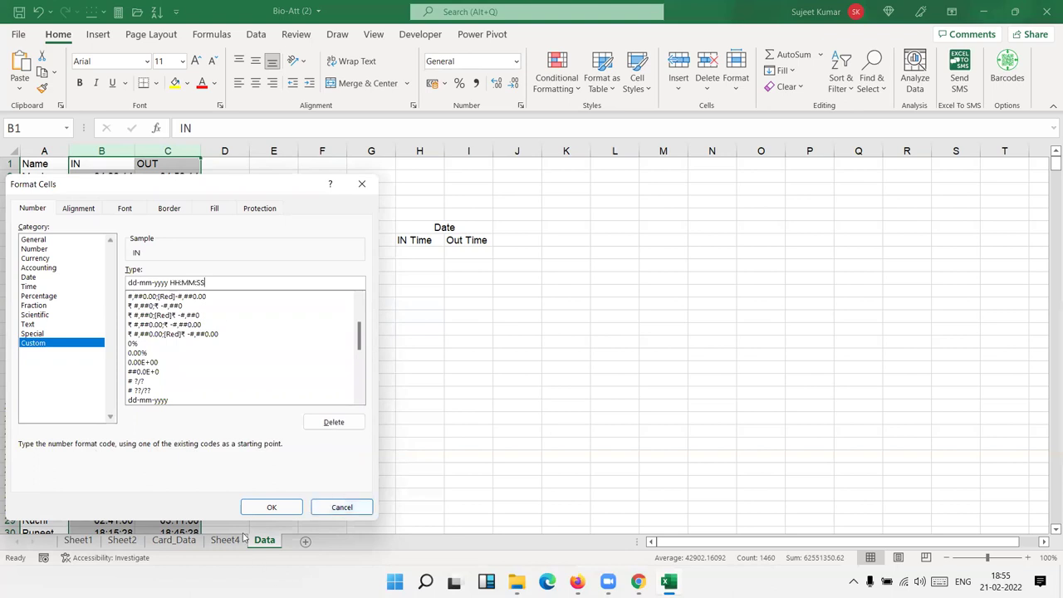
left_click(267, 506)
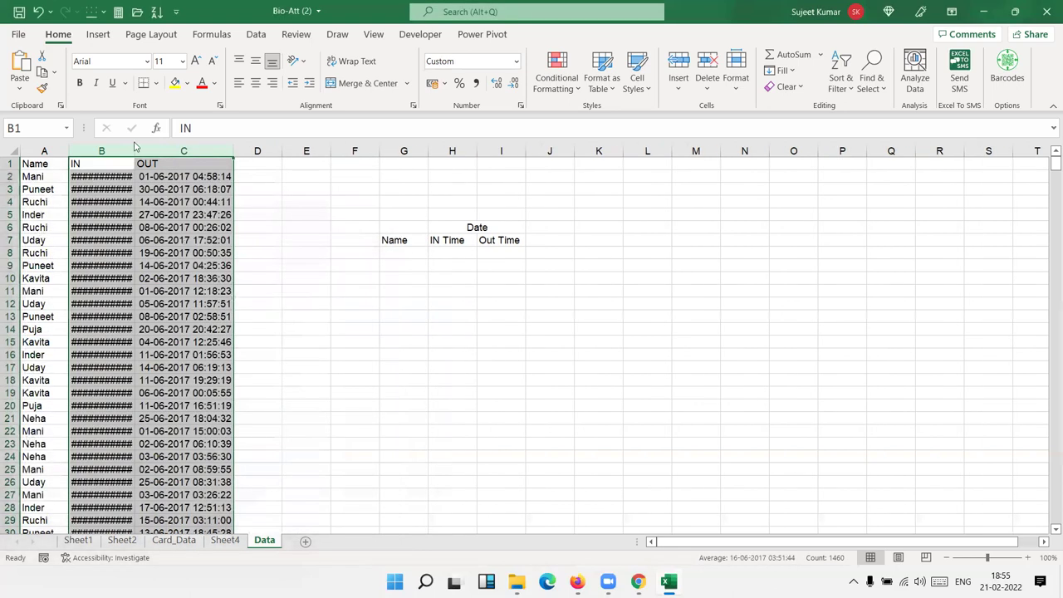
double_click(134, 150)
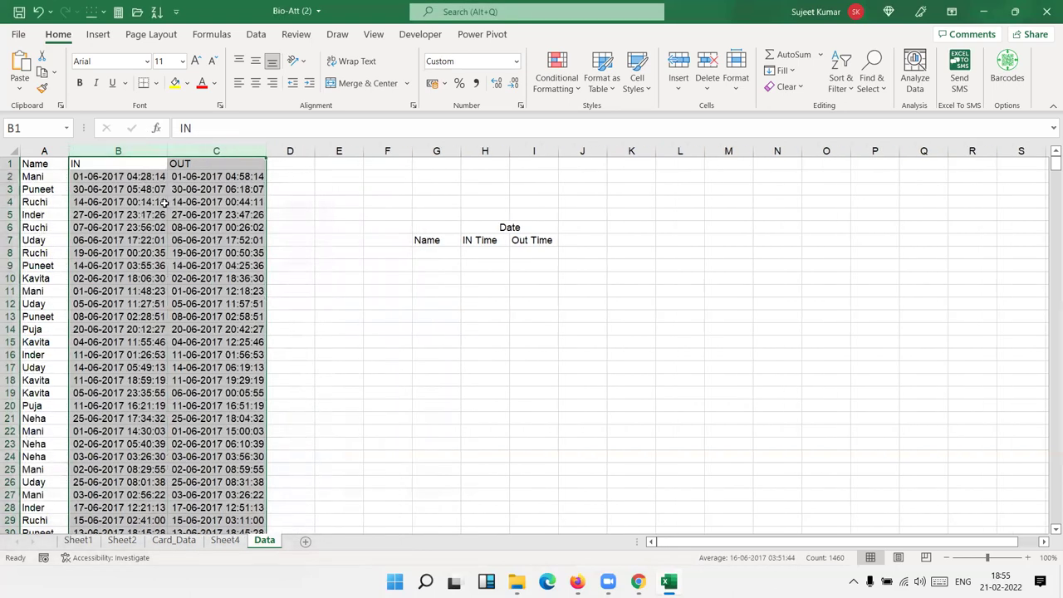
left_click(165, 203)
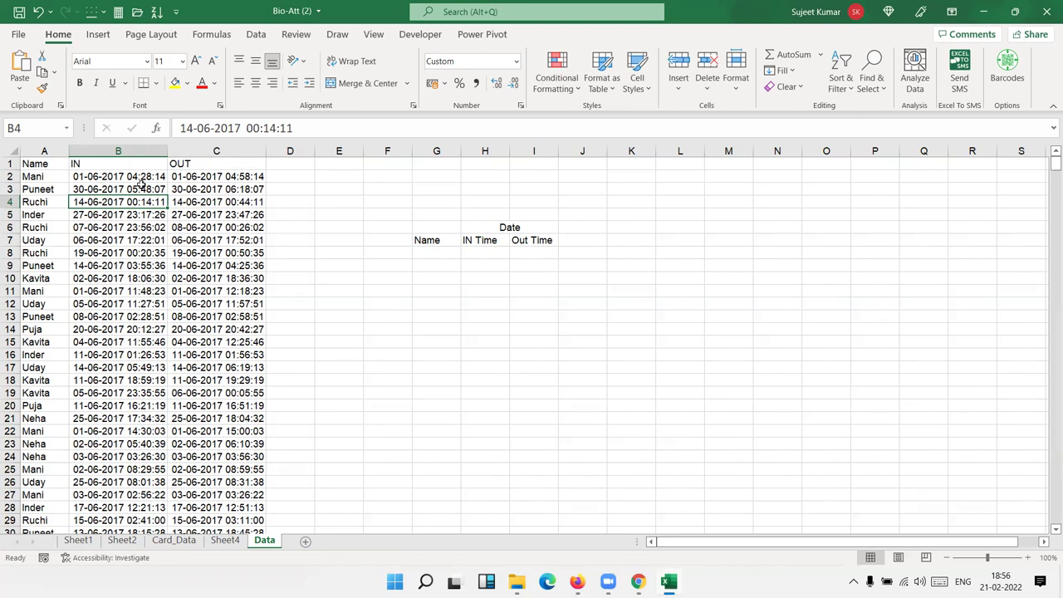
Select the Name, IN and OUT table and insert a PivotTable on a new worksheet
key("ctrl+Up")
key("ctrl+Left")
key("ctrl+shift+Right")
key("ctrl+shift+Down")
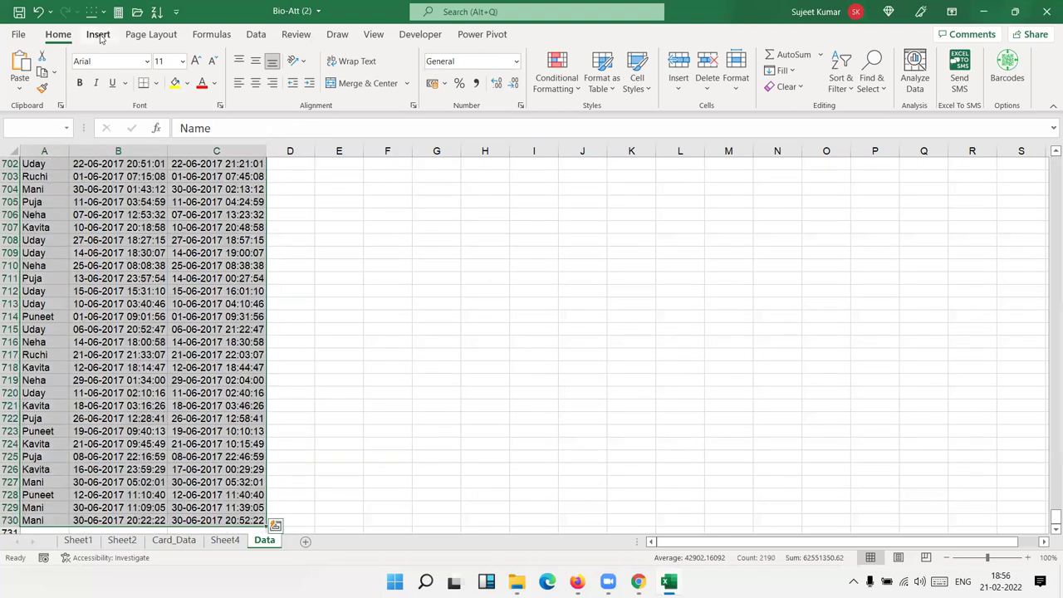
left_click(98, 34)
left_click(25, 64)
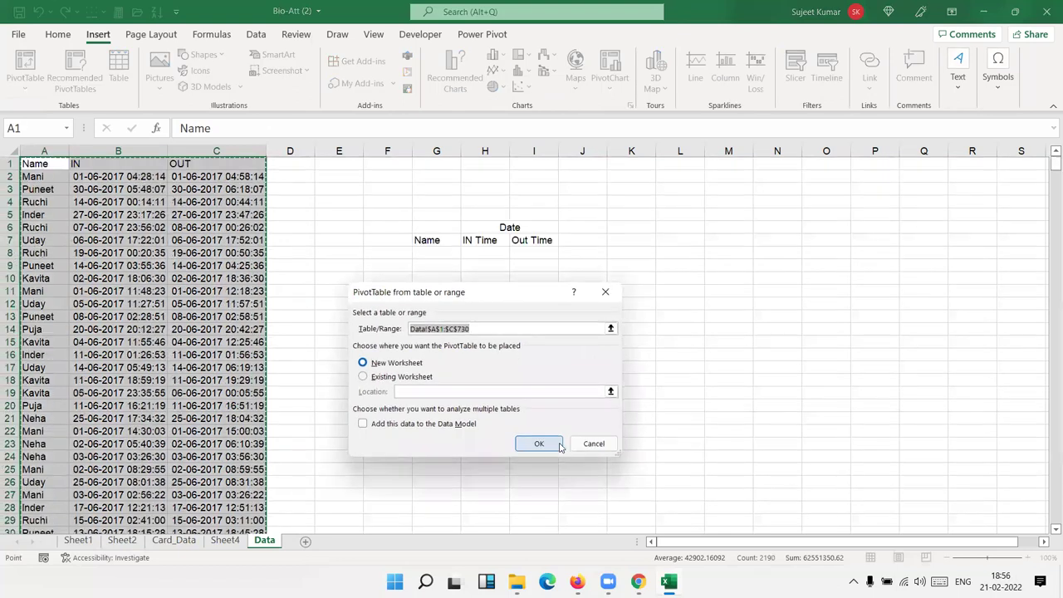
left_click(549, 441)
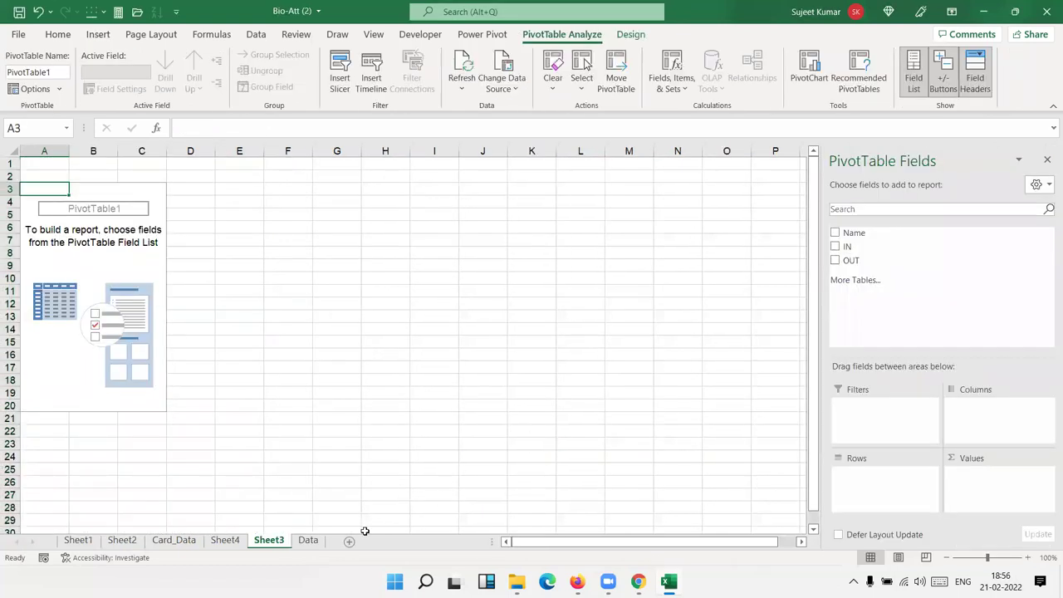
On the Data sheet, switch B2 to General format, then restore its date-time format
left_click(308, 539)
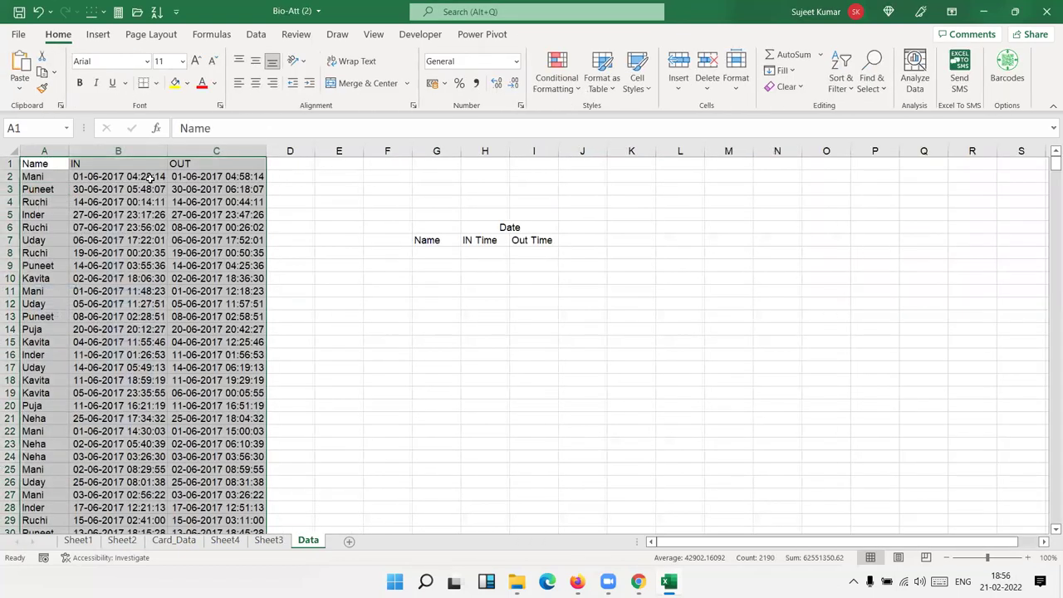
left_click(149, 177)
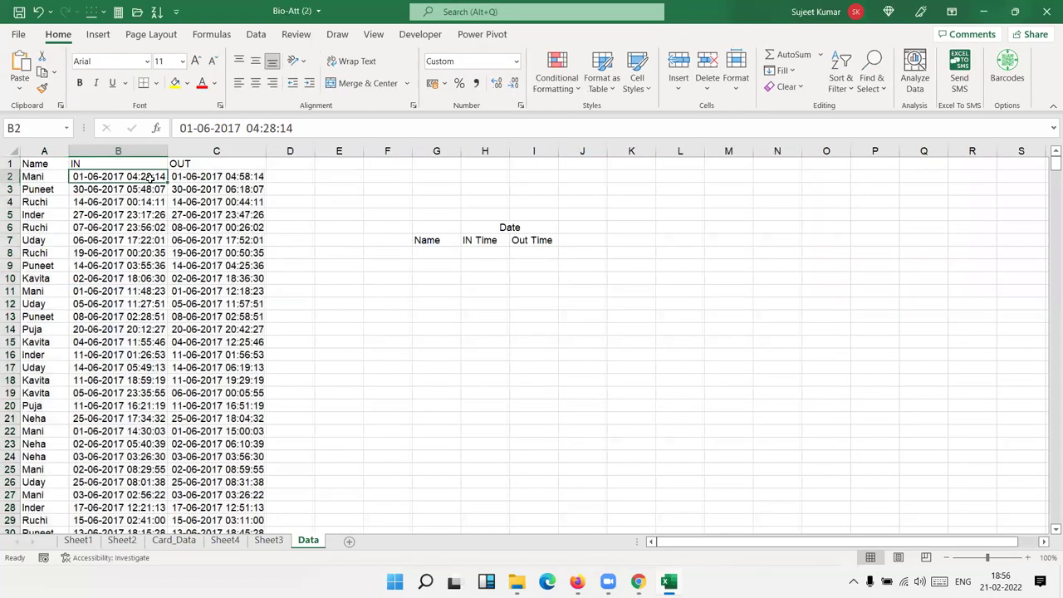
left_click(515, 60)
left_click(501, 81)
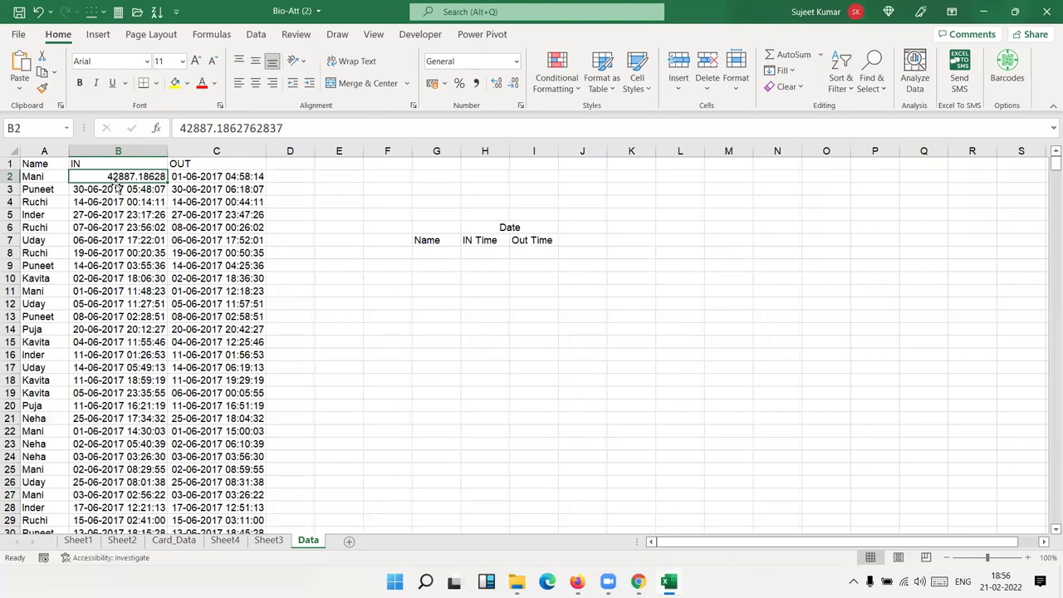
left_click(117, 177)
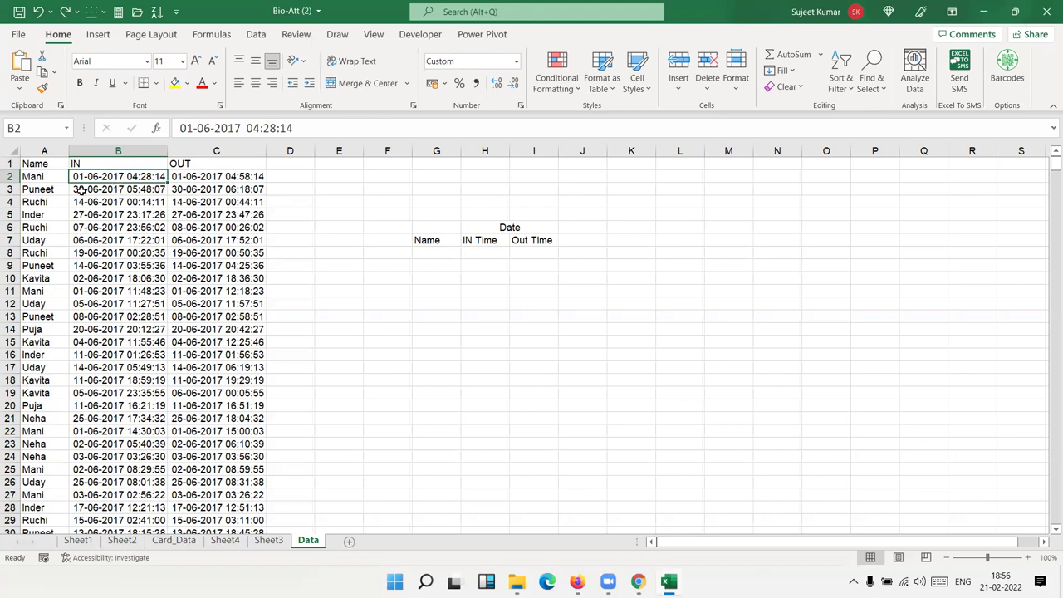
On Sheet3, put Name in the pivot Rows and IN in the Columns
left_click(270, 543)
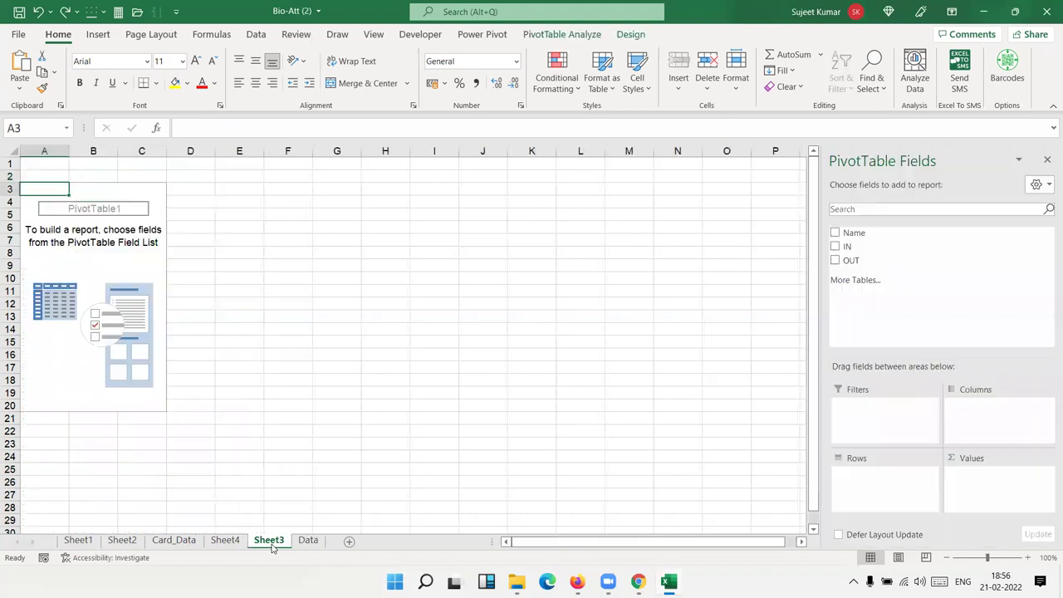
mouse_move(872, 235)
left_mouse_down()
mouse_move(899, 490)
mouse_move(896, 475)
left_mouse_up()
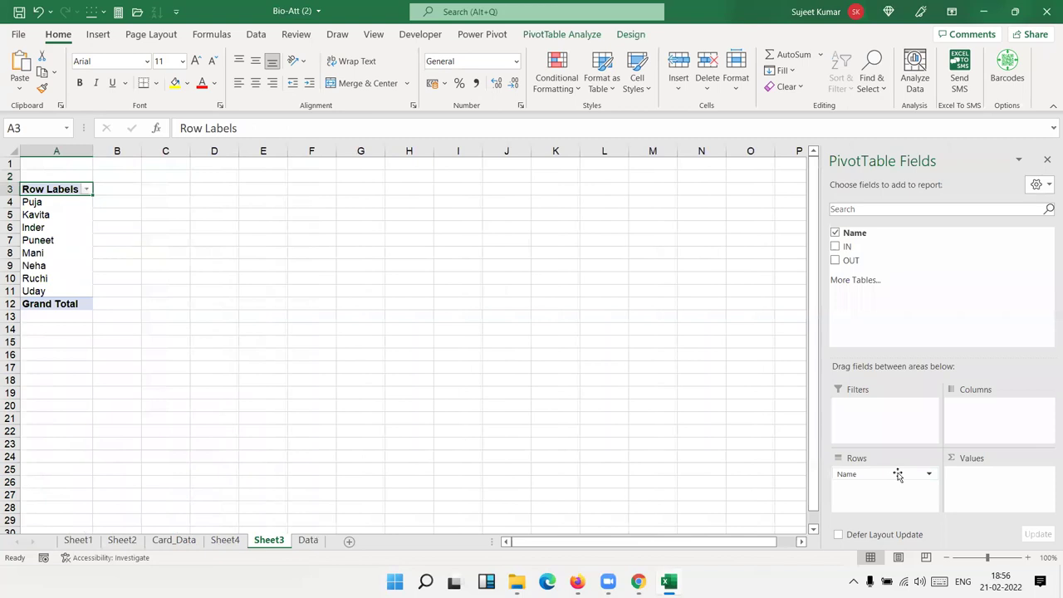
mouse_move(847, 247)
left_mouse_down()
mouse_move(1043, 432)
mouse_move(1023, 421)
left_mouse_up()
Group the IN dates by Days, Months and Years instead of seconds, minutes and hours
right_click(219, 202)
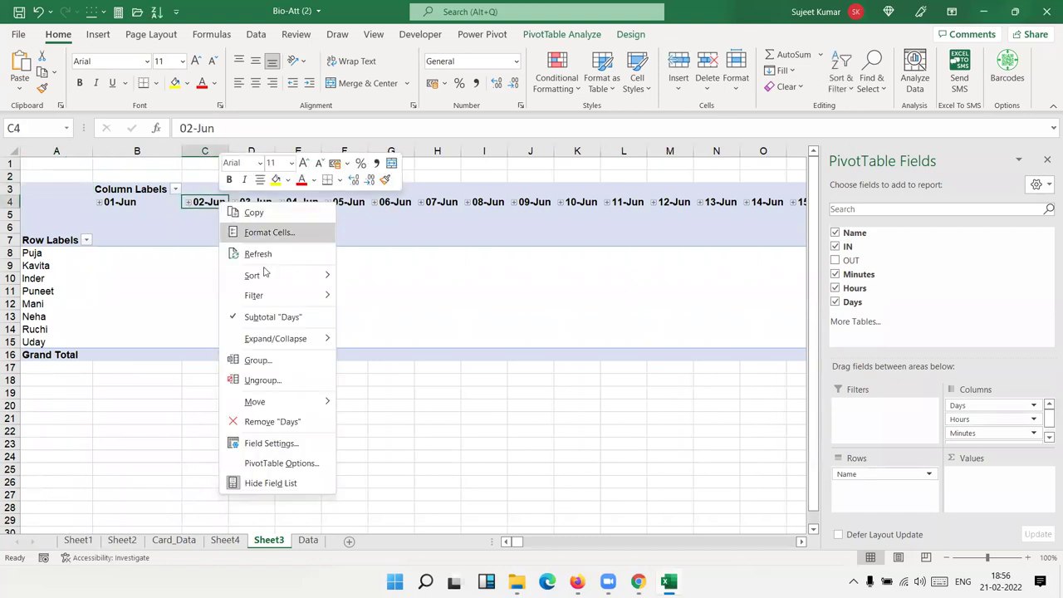
left_click(282, 369)
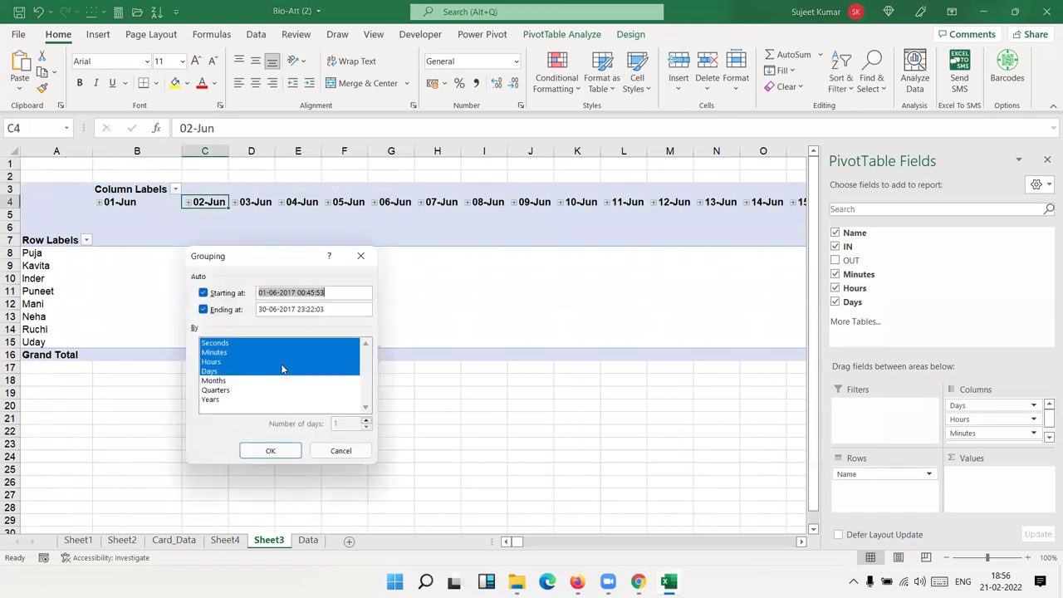
left_click(231, 343)
left_click(230, 352)
left_click(231, 362)
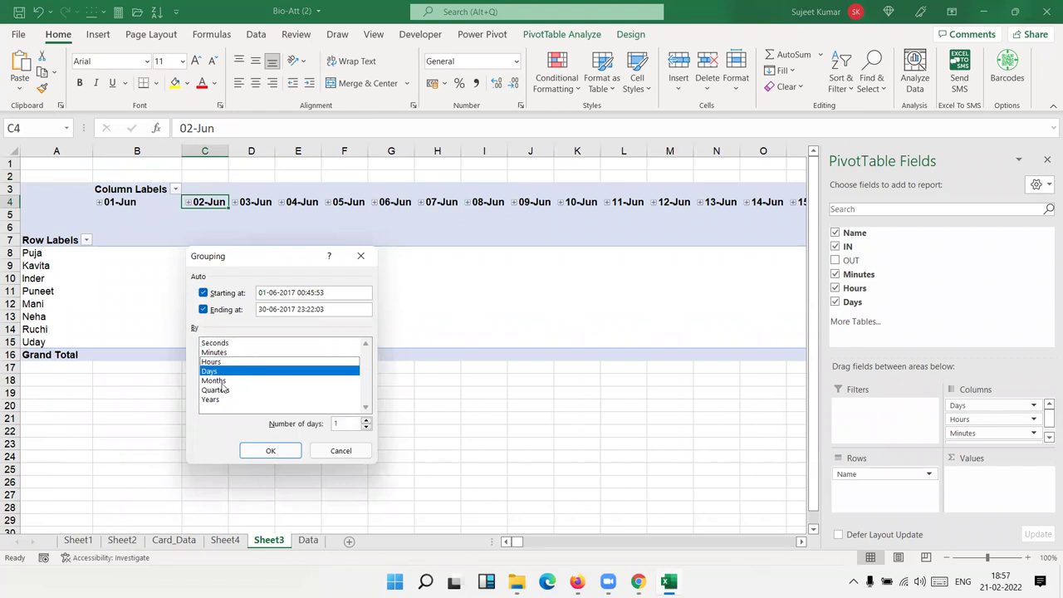
left_click(217, 380)
left_click(221, 399)
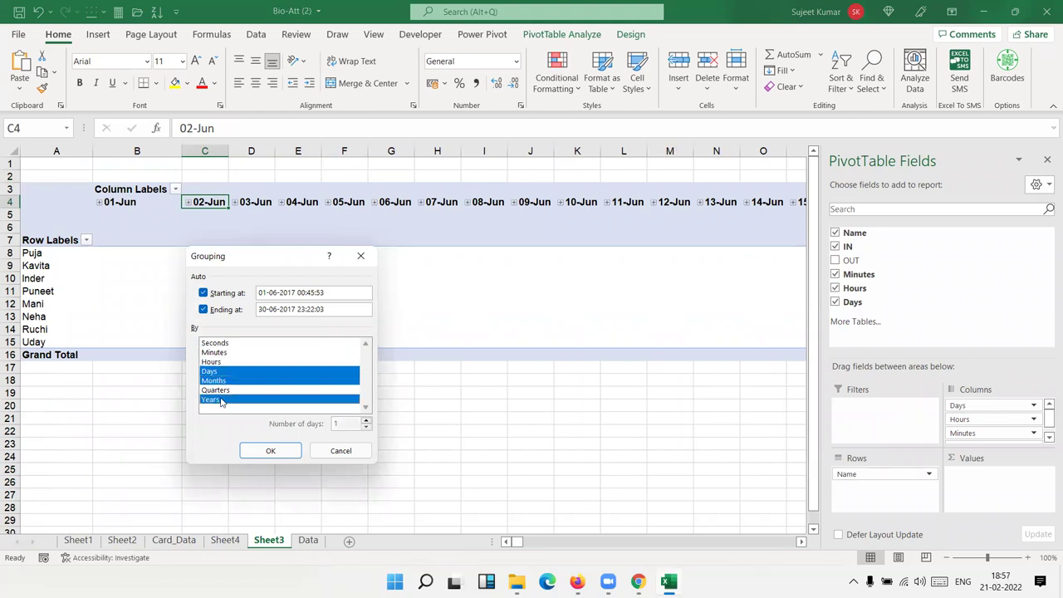
left_click(282, 452)
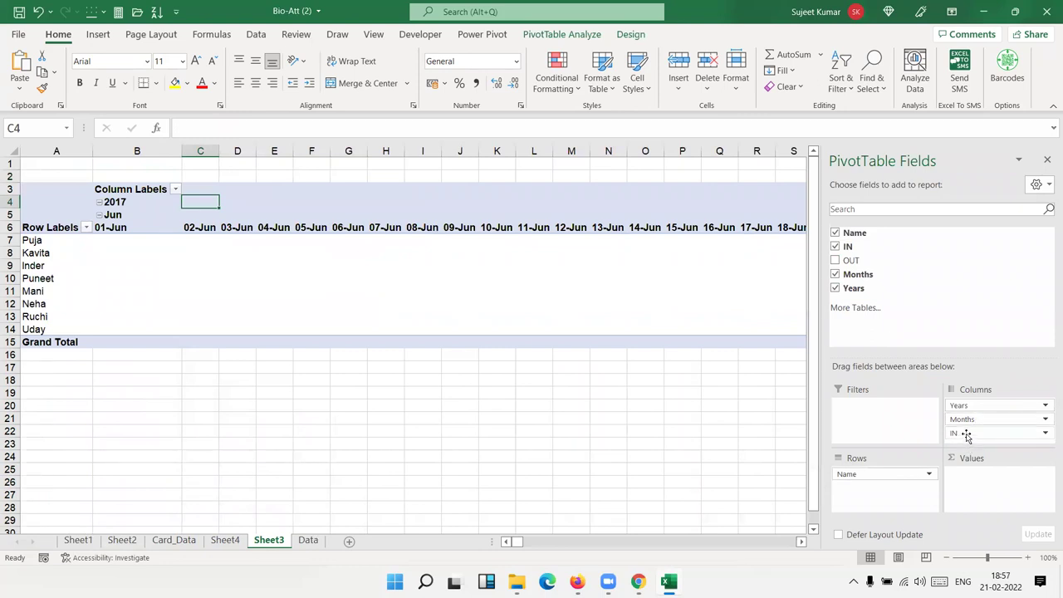
Move Months and Years into the pivot's Filters area
left_click_drag(963, 418, 855, 415)
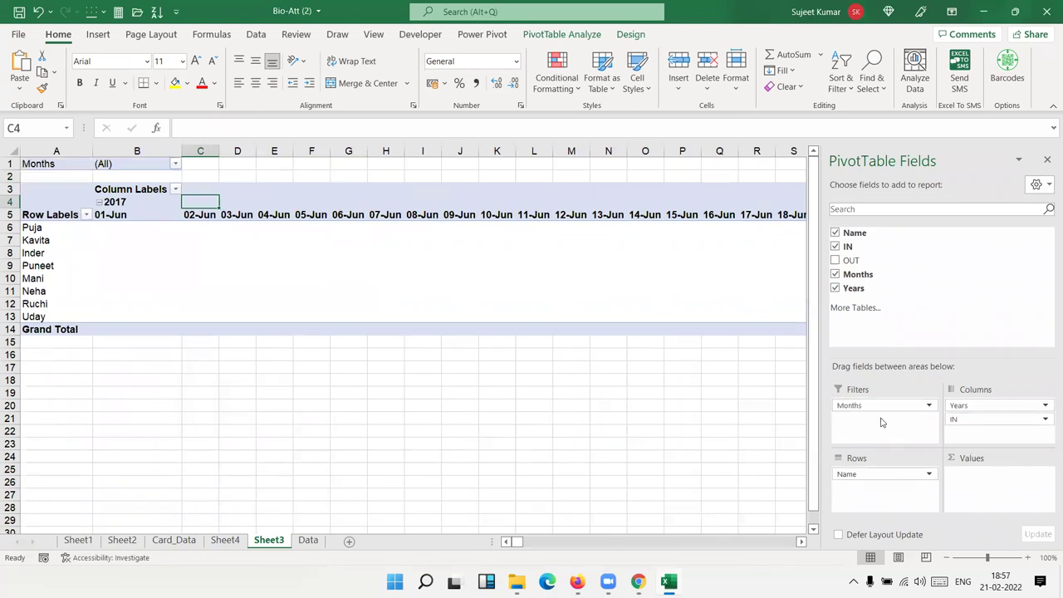
left_click_drag(982, 404, 872, 407)
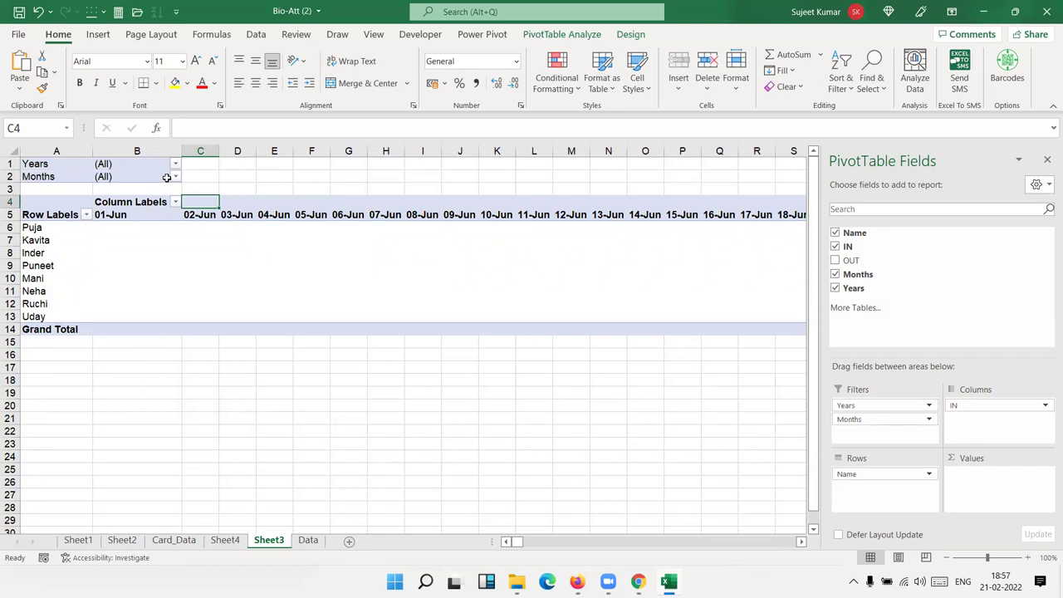
left_click(175, 177)
left_click(153, 353)
left_click_drag(199, 218, 442, 225)
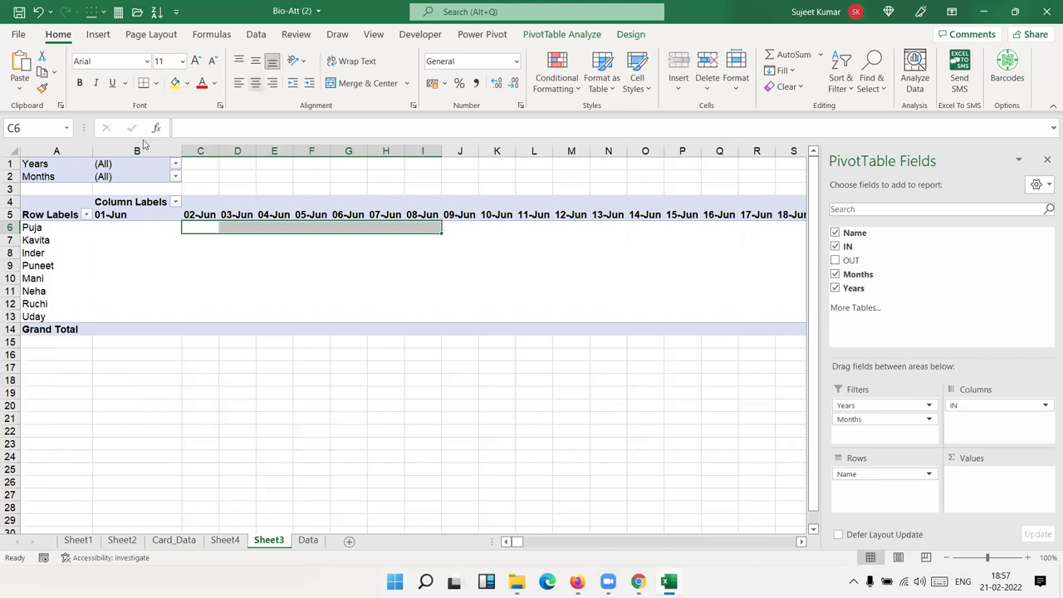
Look at the Months and Years filter choices, then filter Months to Jan
left_click(174, 181)
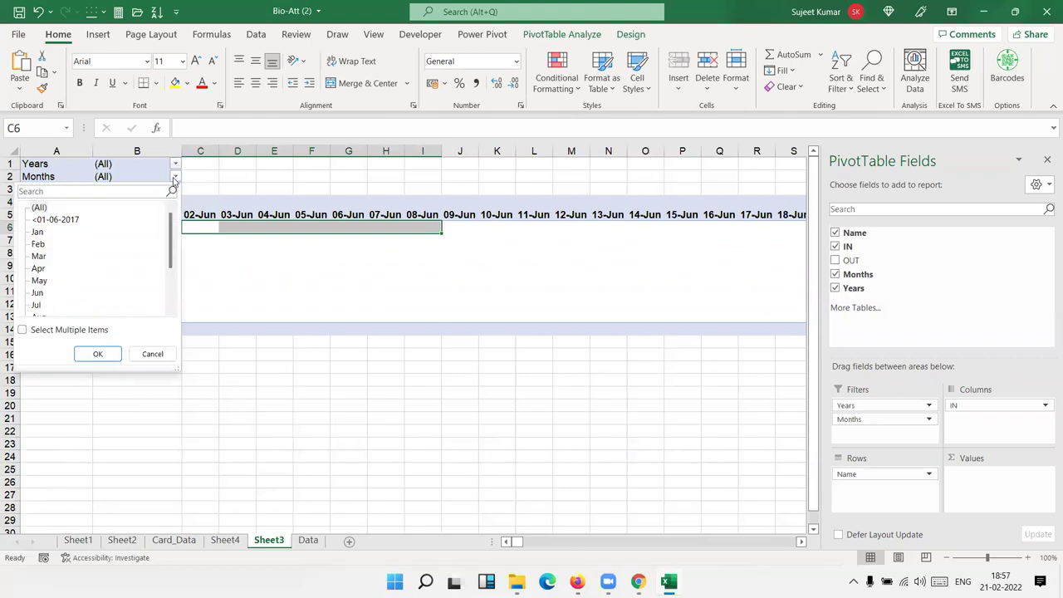
left_click(176, 164)
left_click(176, 164)
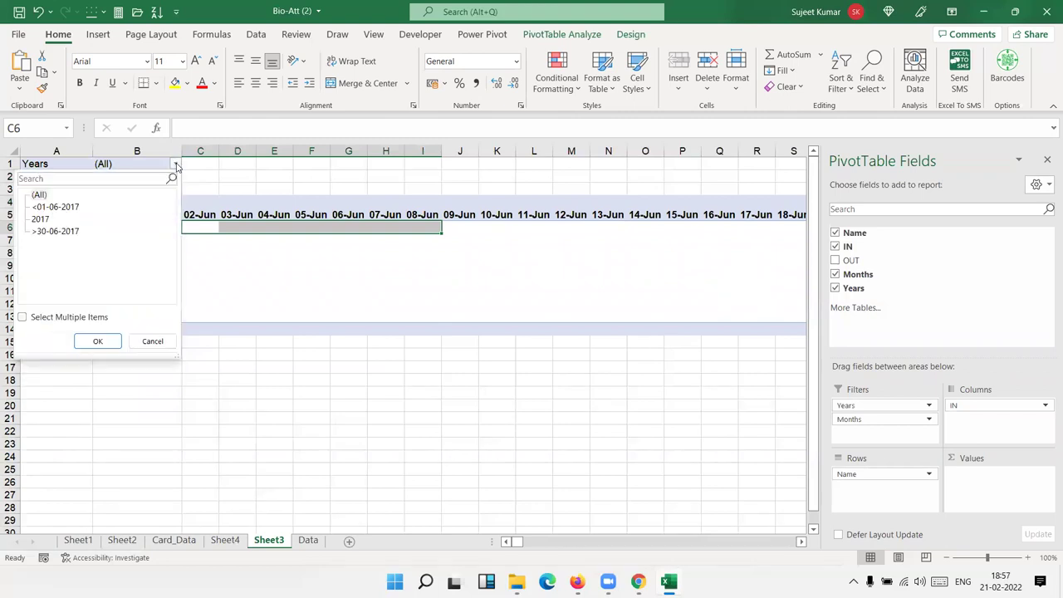
left_click(245, 192)
left_click(175, 177)
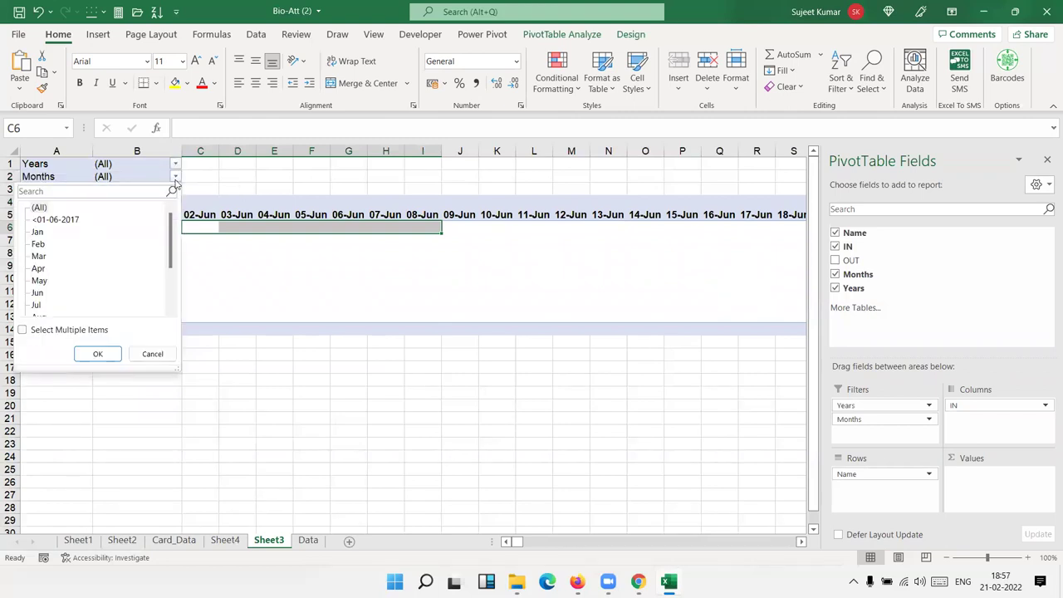
left_click(57, 234)
left_click(94, 353)
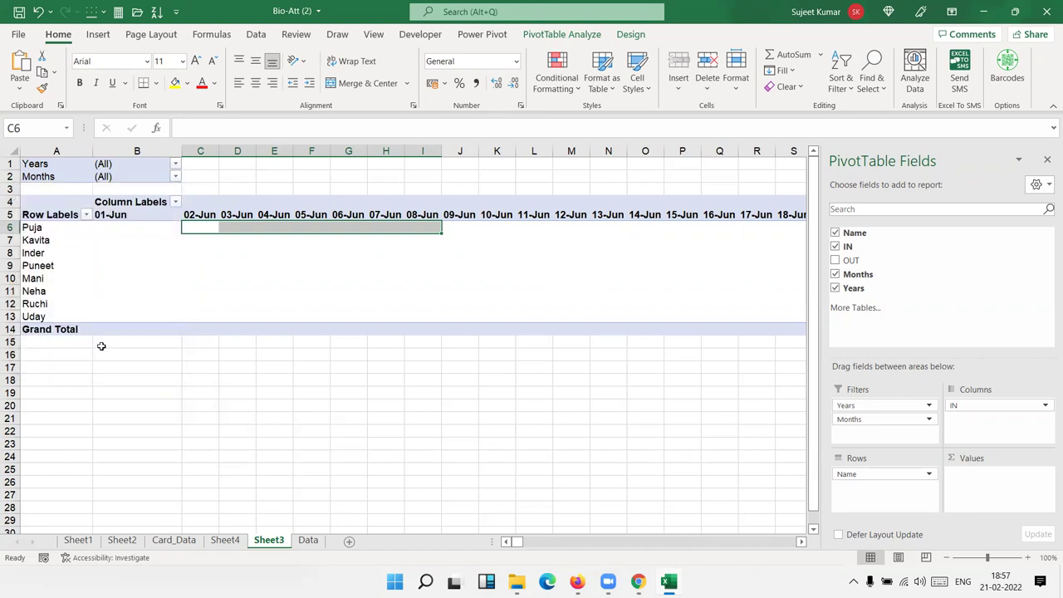
Step the Months filter through Feb, Mar, Apr and May
left_click(176, 176)
left_click(42, 244)
left_click(97, 354)
left_click(175, 176)
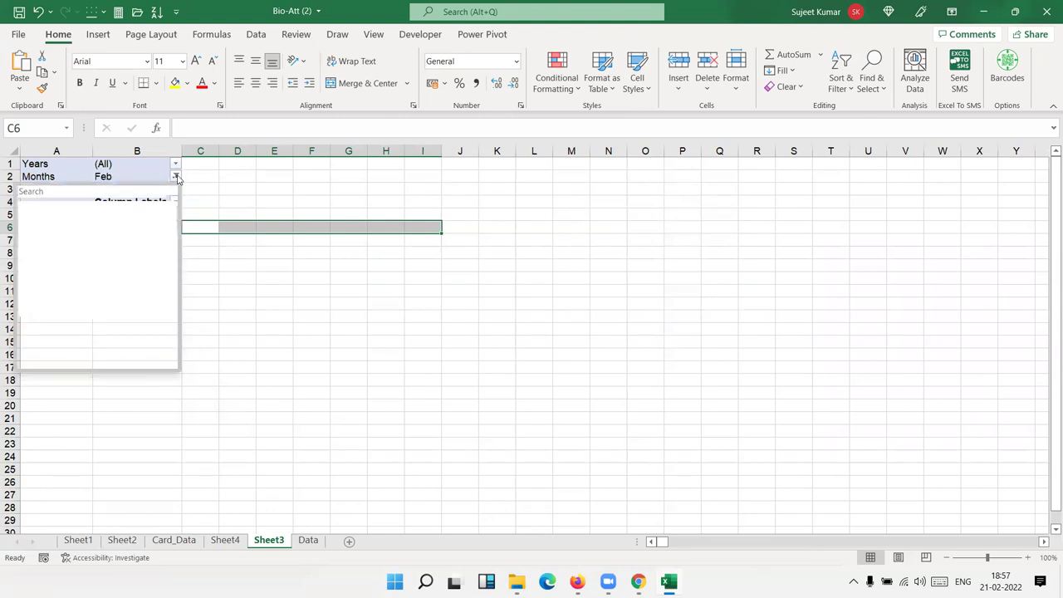
left_click(39, 256)
left_click(98, 354)
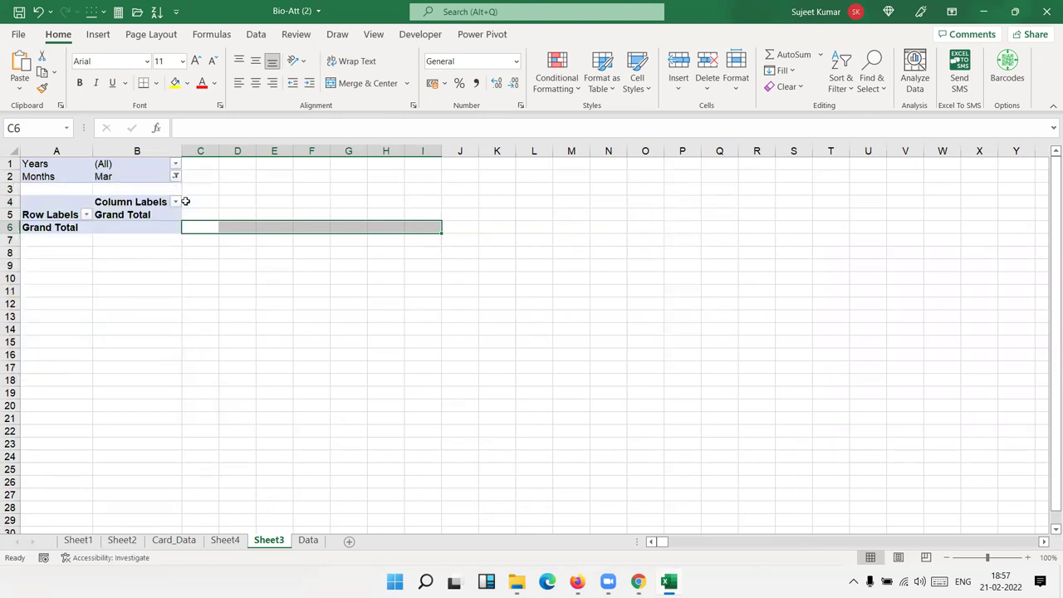
left_click(175, 176)
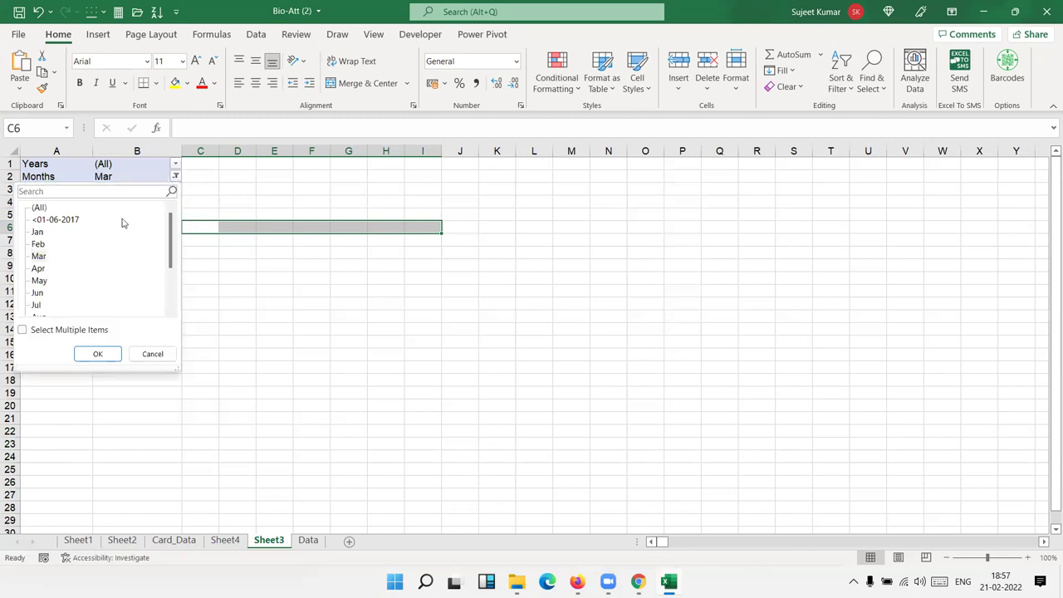
left_click(93, 355)
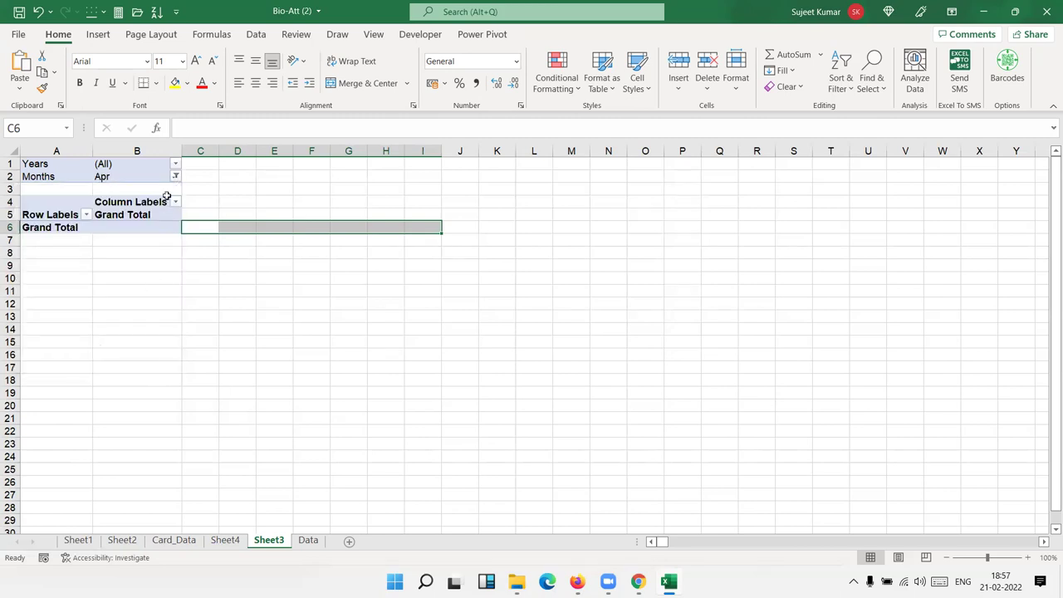
left_click(175, 176)
left_click(39, 281)
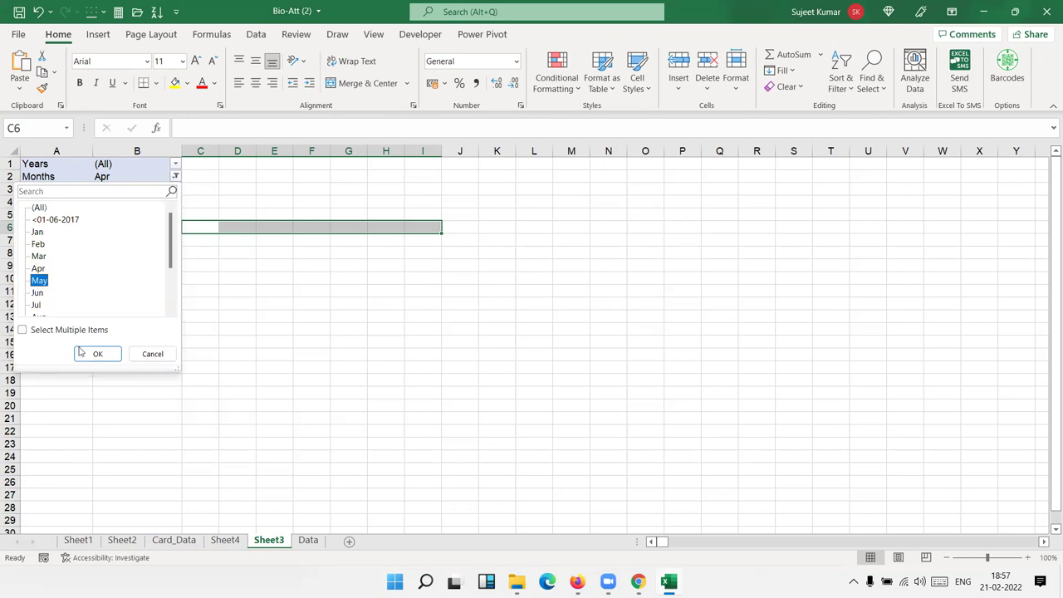
left_click(98, 354)
Continue stepping the Months filter through Jun, Jul and Aug
left_click(175, 176)
left_click(175, 177)
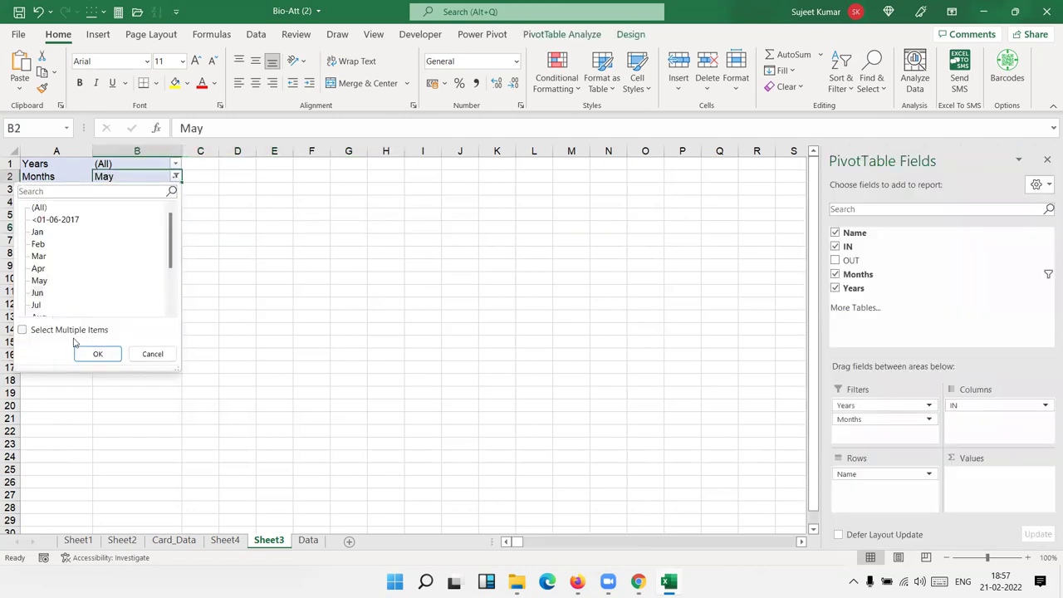
left_click(97, 354)
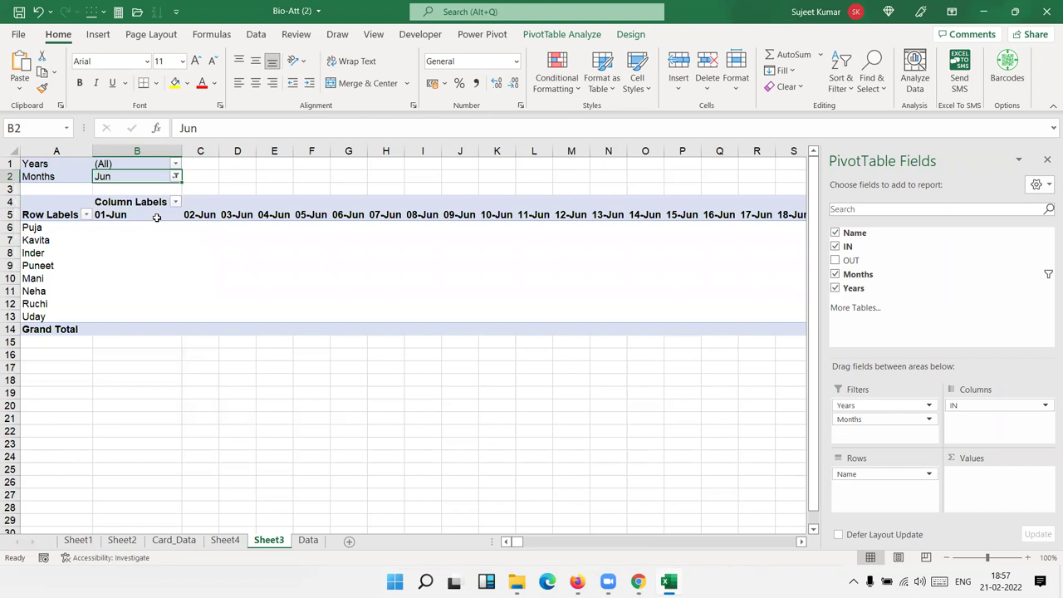
left_click(175, 176)
scroll(117, 266, "down", 3)
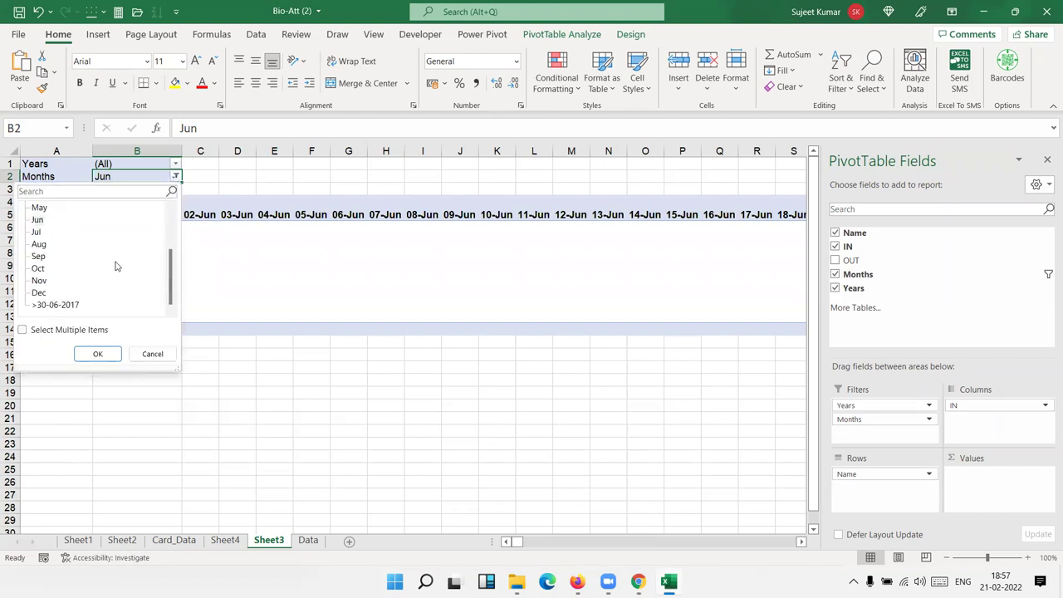
left_click(36, 231)
left_click(97, 354)
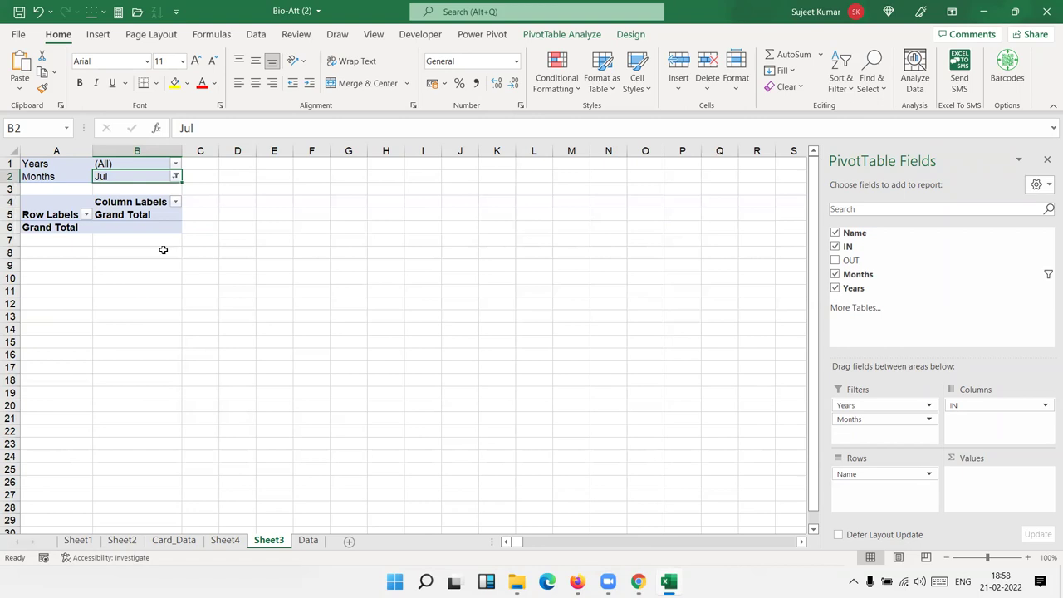
left_click(175, 176)
scroll(39, 294, "down", 2)
left_click(40, 244)
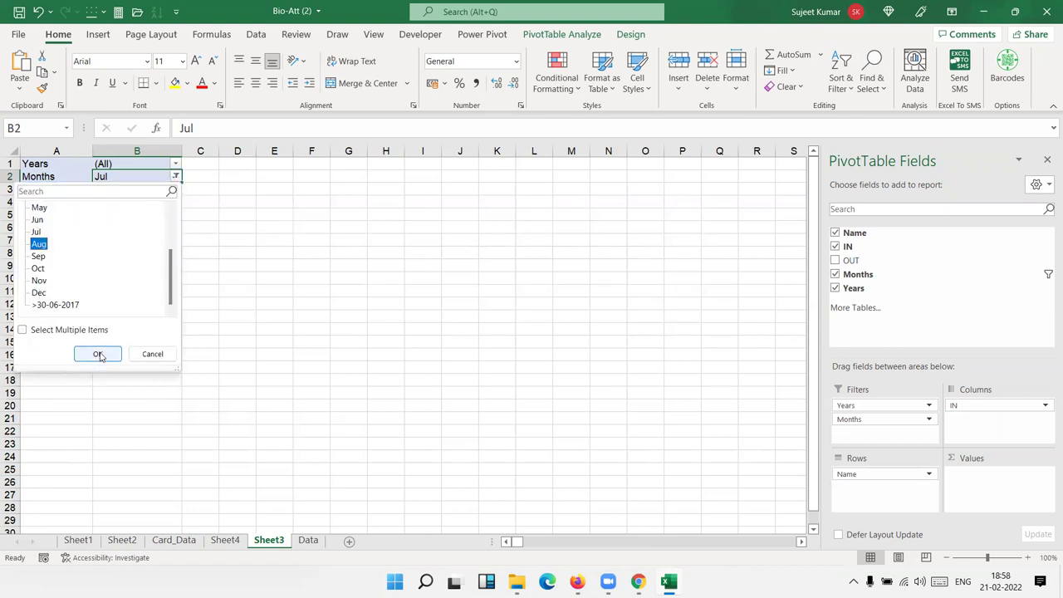
left_click(97, 354)
left_click(175, 176)
scroll(40, 307, "down", 2)
Apply the Sep month filter, then remove Months and Years from the report filters
left_click(99, 354)
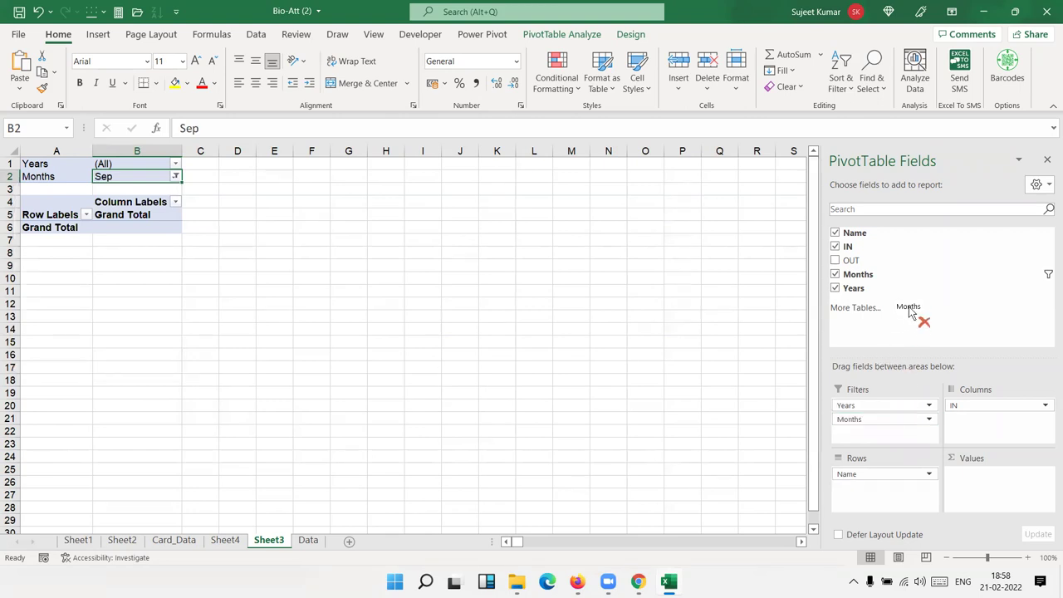
left_click_drag(900, 420, 909, 318)
left_click_drag(891, 406, 890, 296)
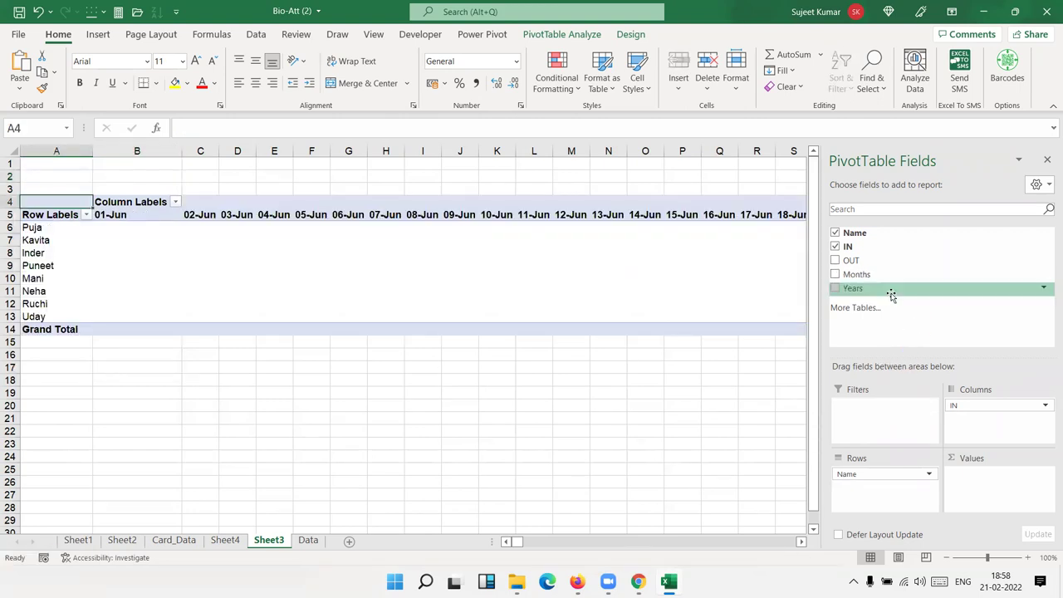
left_click(214, 217)
left_click(131, 236)
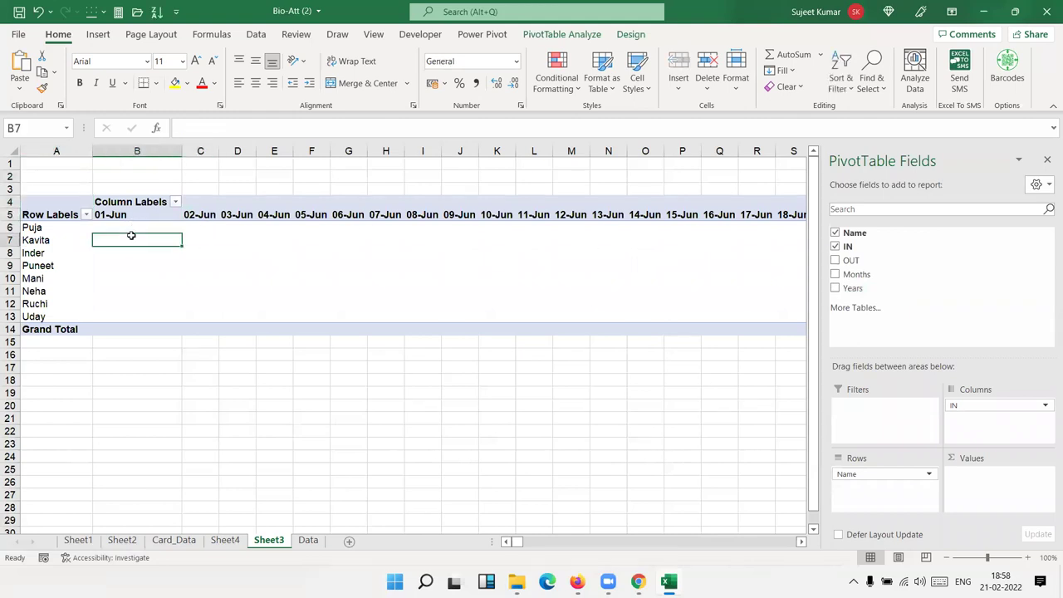
Add counts of IN and OUT to the pivot values and return to the Data sheet
left_click_drag(909, 246, 976, 477)
left_click_drag(850, 260, 965, 493)
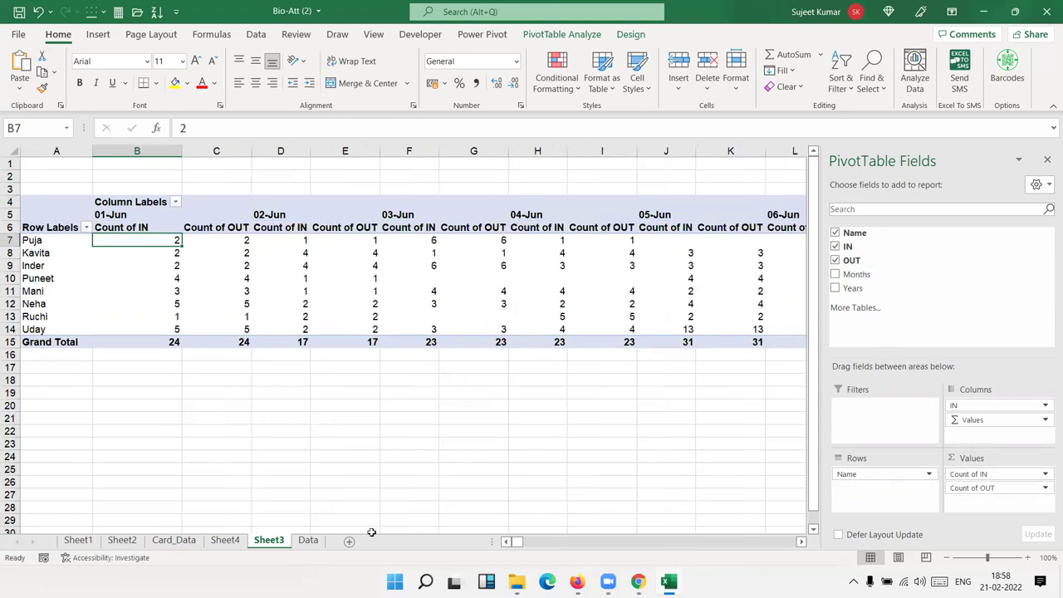
left_click(308, 541)
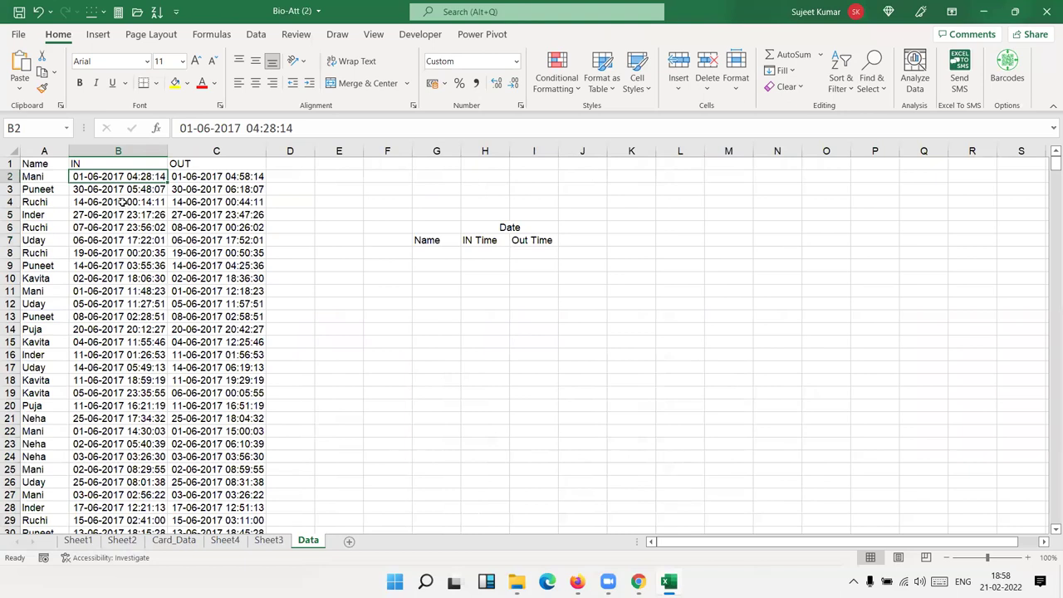
Enter sample times 10:00 in L7 and 22:00 in L10
left_click(662, 239)
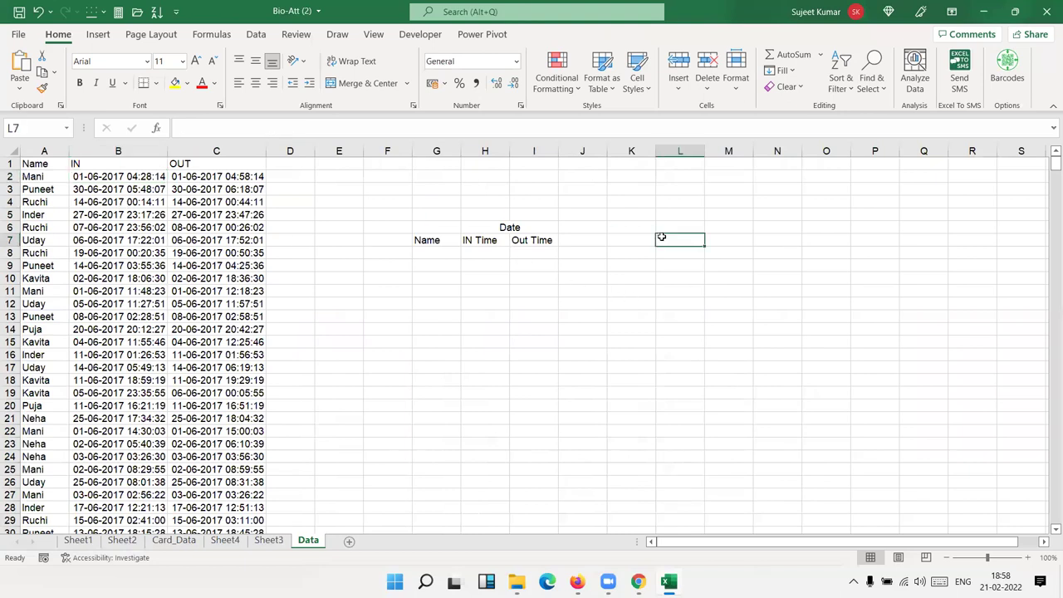
type("10")
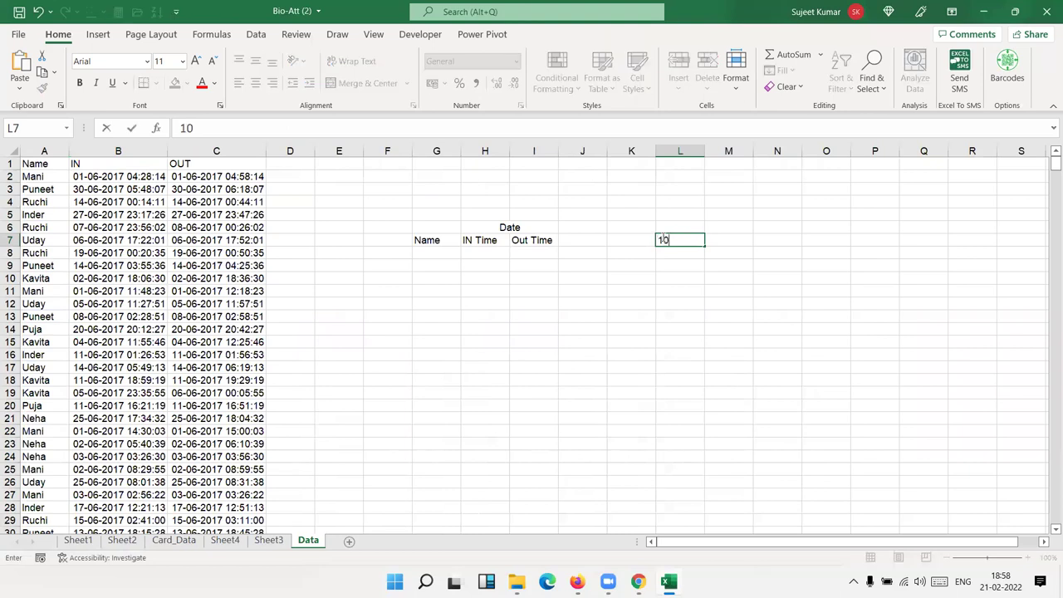
type(":00")
key("Right")
key("Down")
key("Down")
key("Down")
key("Left")
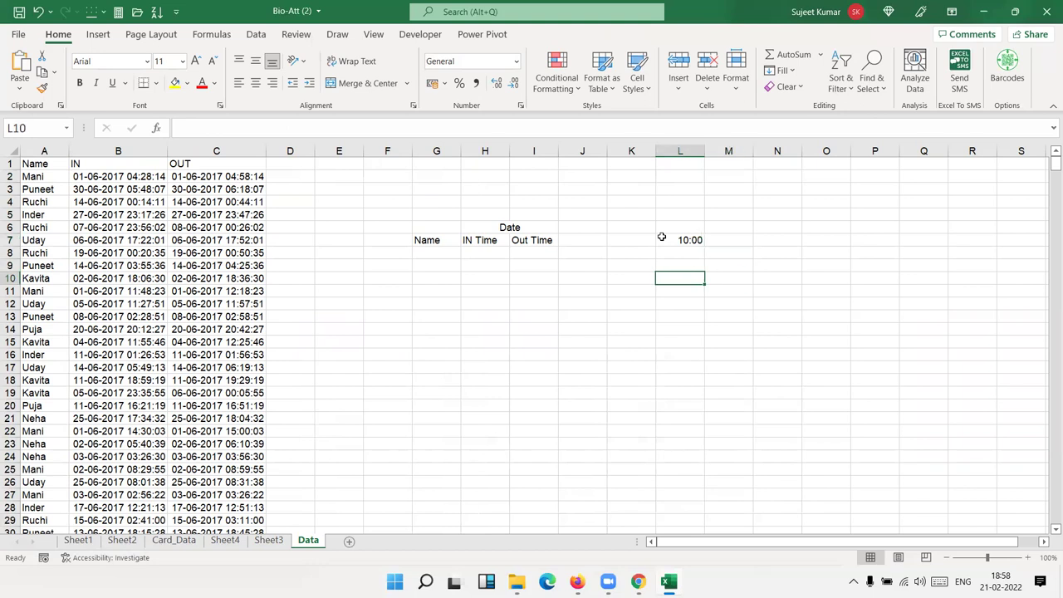
type("22:00")
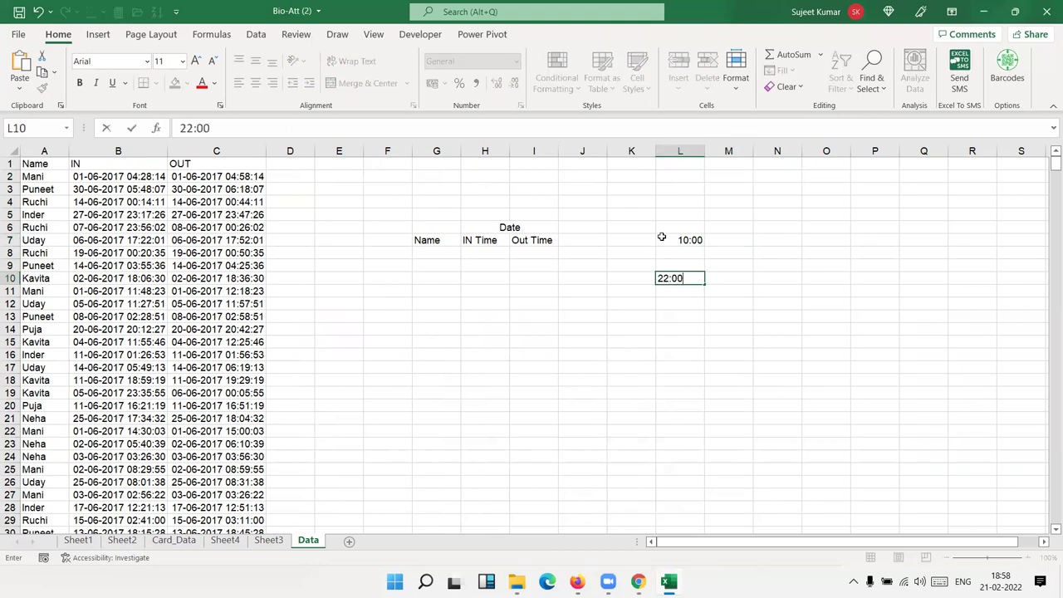
key("Return")
Select L7:L11 and clear the sample times
key("Up")
key("Up")
key("Up")
key("shift+Down")
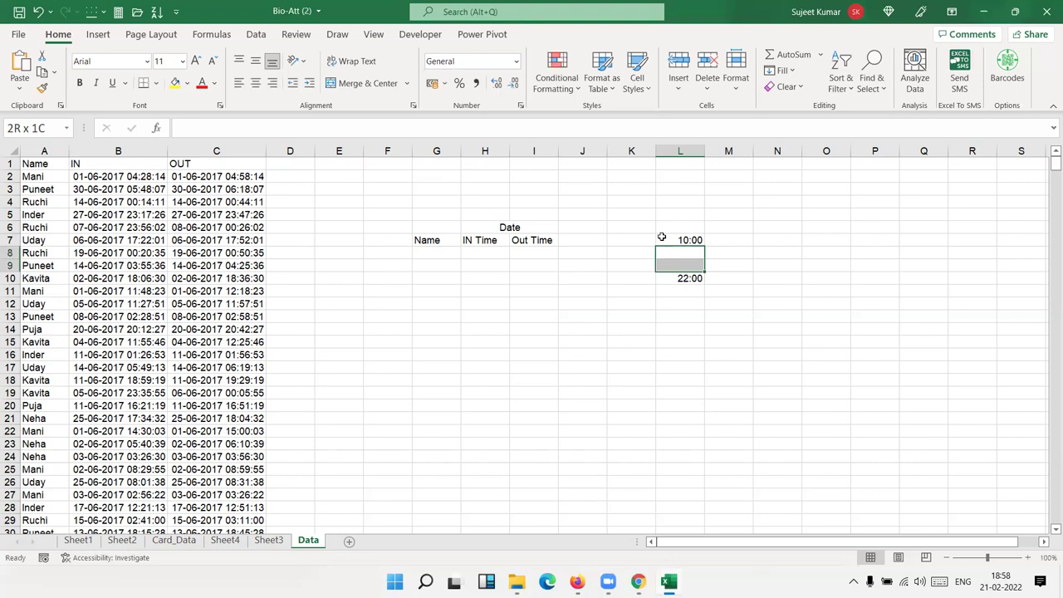
left_click(661, 239)
key("Down")
key("Down")
key("Down")
key("Up")
key("Up")
key("Up")
key("Up")
key("Down")
key("shift+Down")
key("shift+Down")
key("shift+Down")
key("shift+Down")
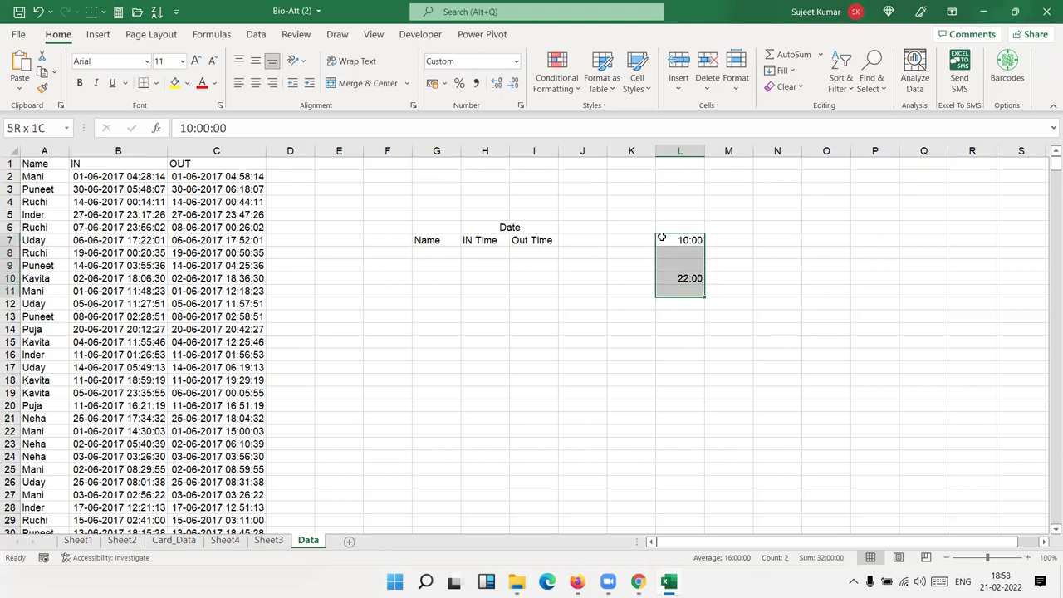
key("Delete")
On Sheet3, summarize the IN values by Min instead of Count
left_click(268, 540)
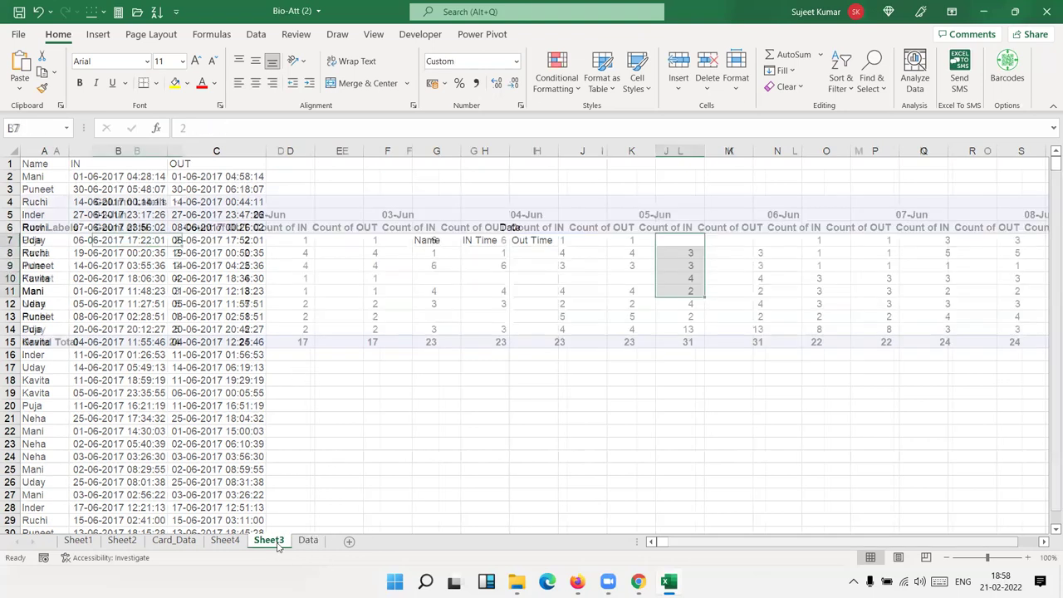
left_click(1026, 477)
left_click(1024, 475)
left_click(1015, 475)
left_click(999, 458)
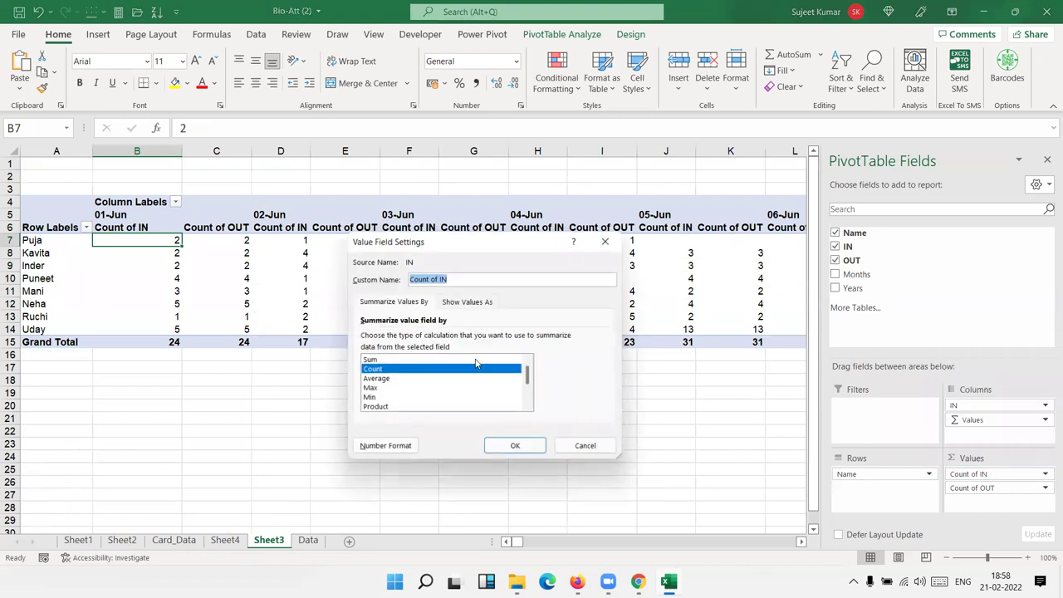
left_click(372, 388)
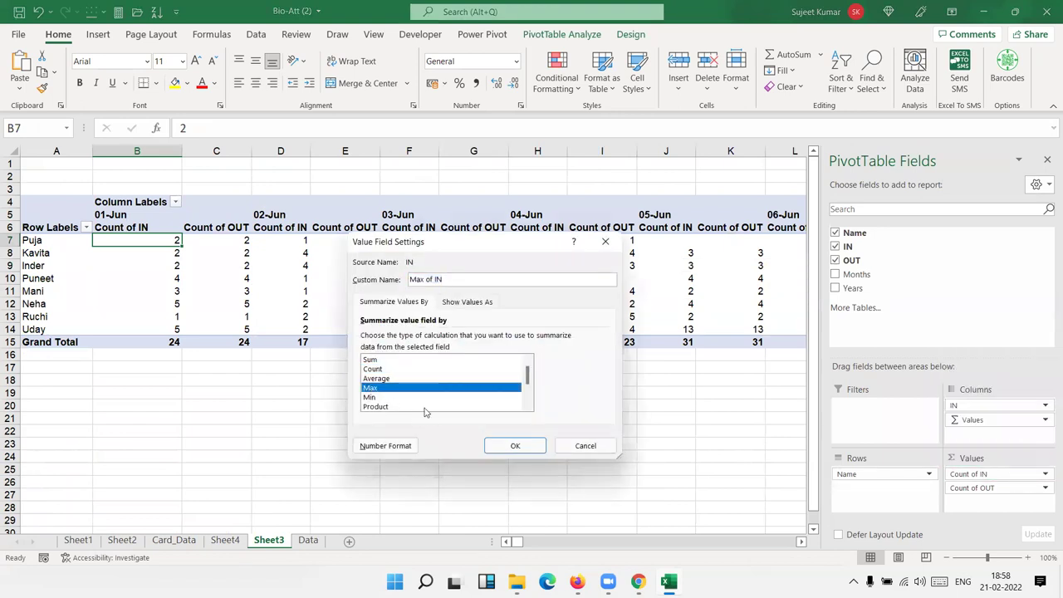
left_click(372, 398)
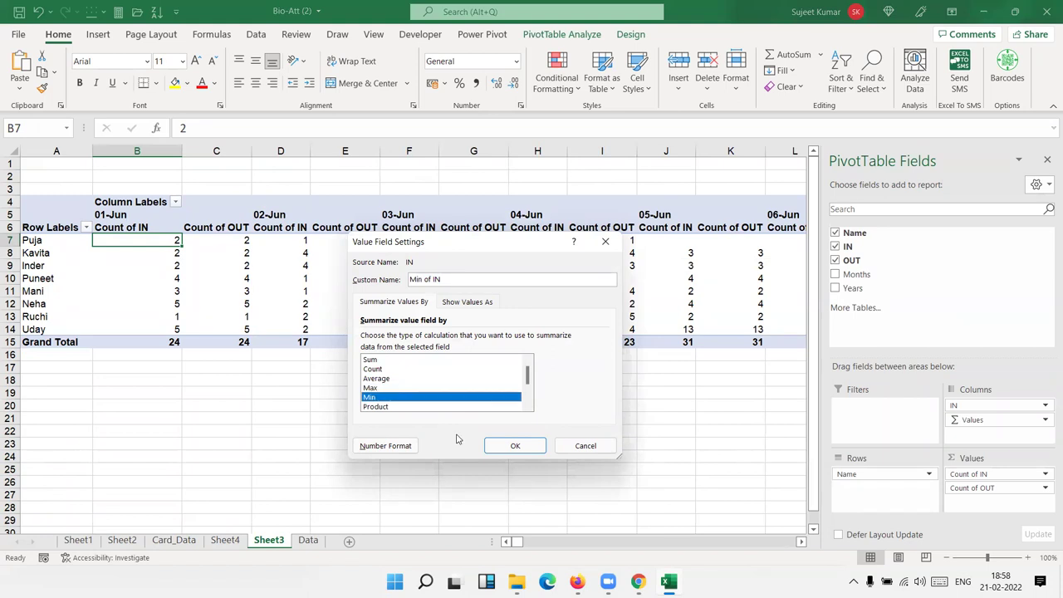
key("Return")
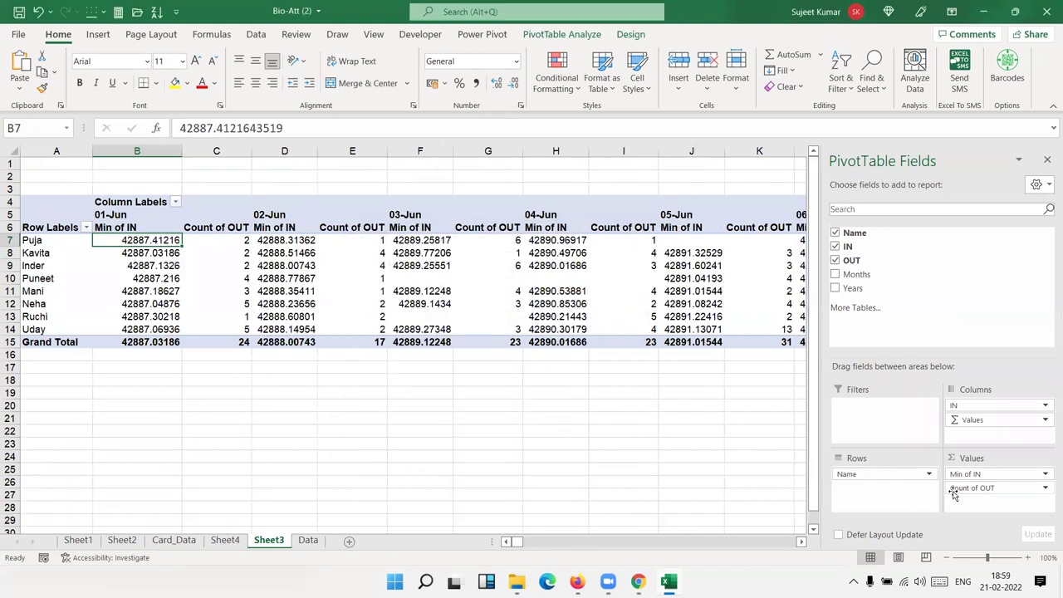
Summarize the OUT values by Max instead of Count
left_click(955, 490)
left_click(972, 473)
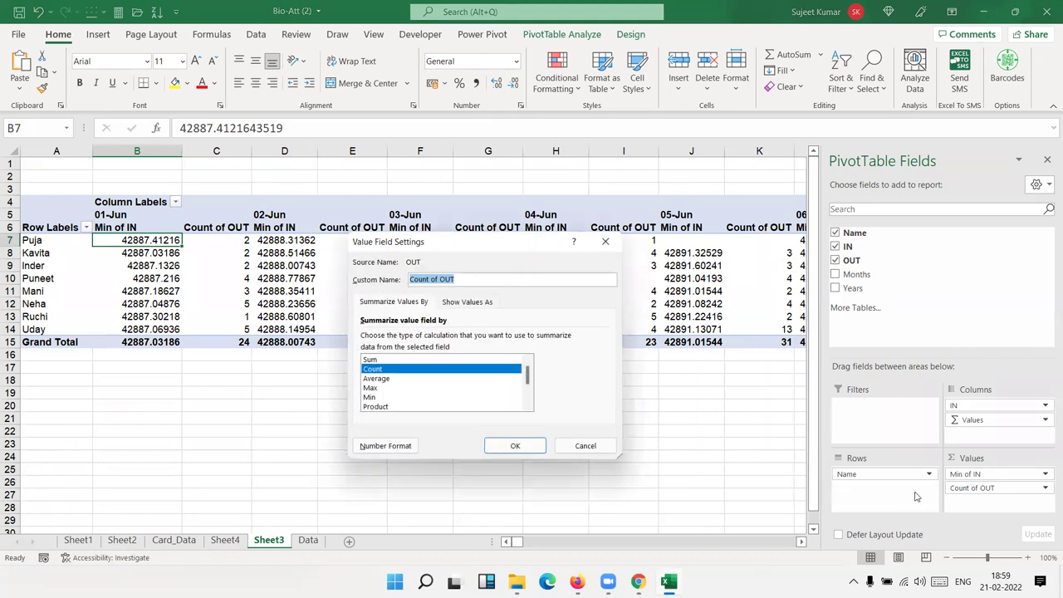
left_click(375, 388)
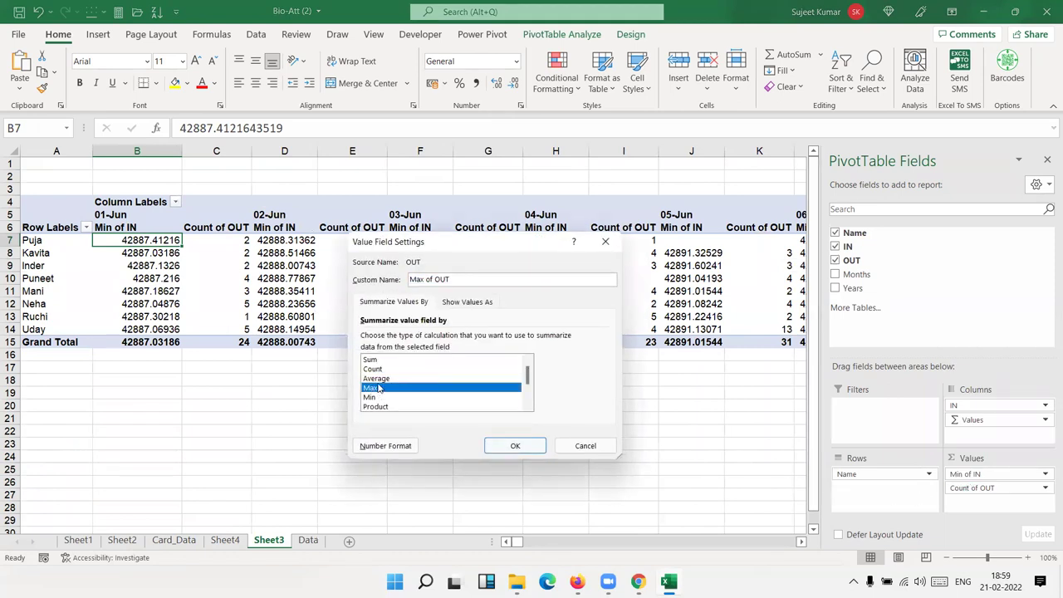
left_click(515, 448)
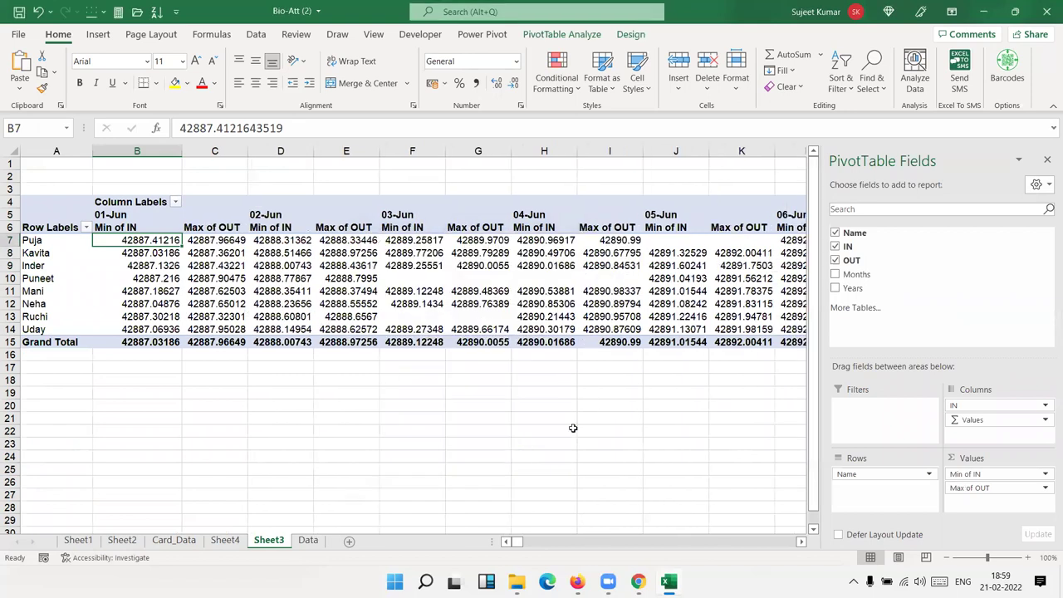
In PivotTable Options, set 'For empty cells show' to A
left_click(1047, 159)
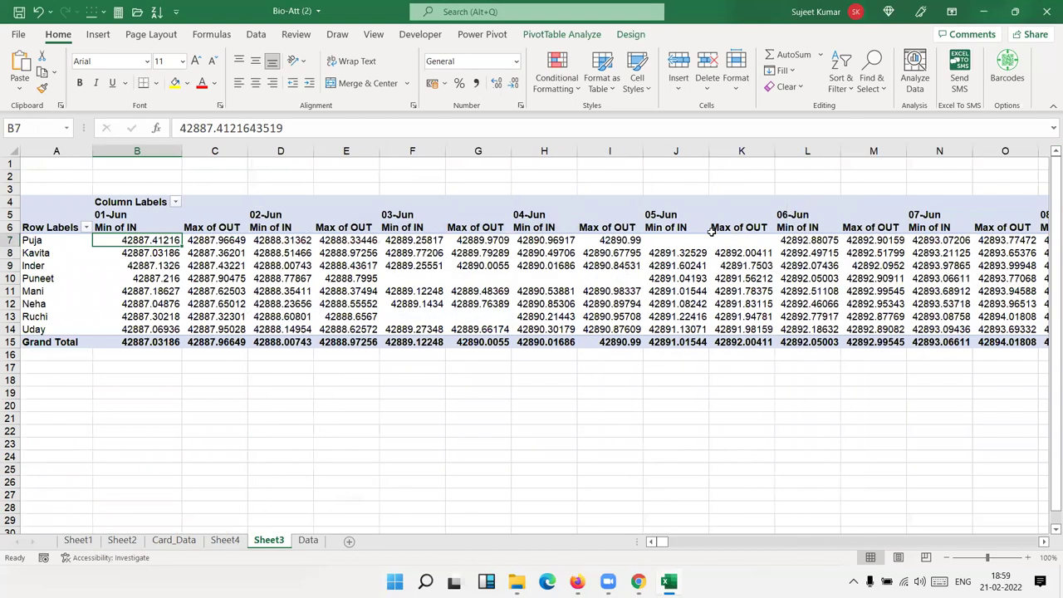
key("ctrl+shift+Right")
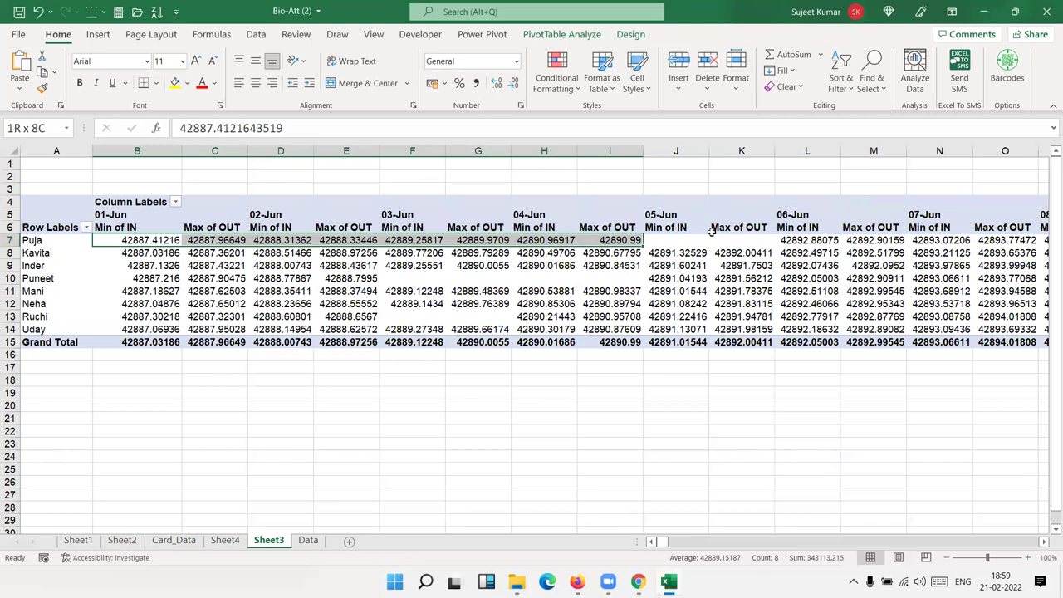
key("Right")
key("Right")
key("Right")
key("Right")
key("Right")
key("Right")
key("Right")
key("Right")
key("Right")
key("Right")
key("Left")
key("Left")
key("Left")
key("Left")
key("Left")
key("Left")
key("Left")
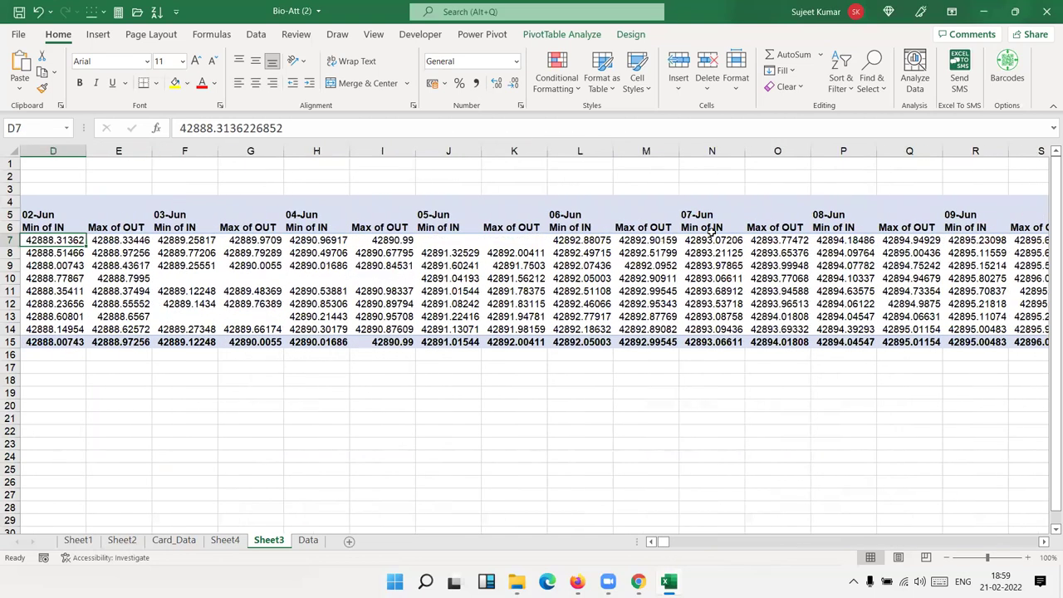
right_click(296, 282)
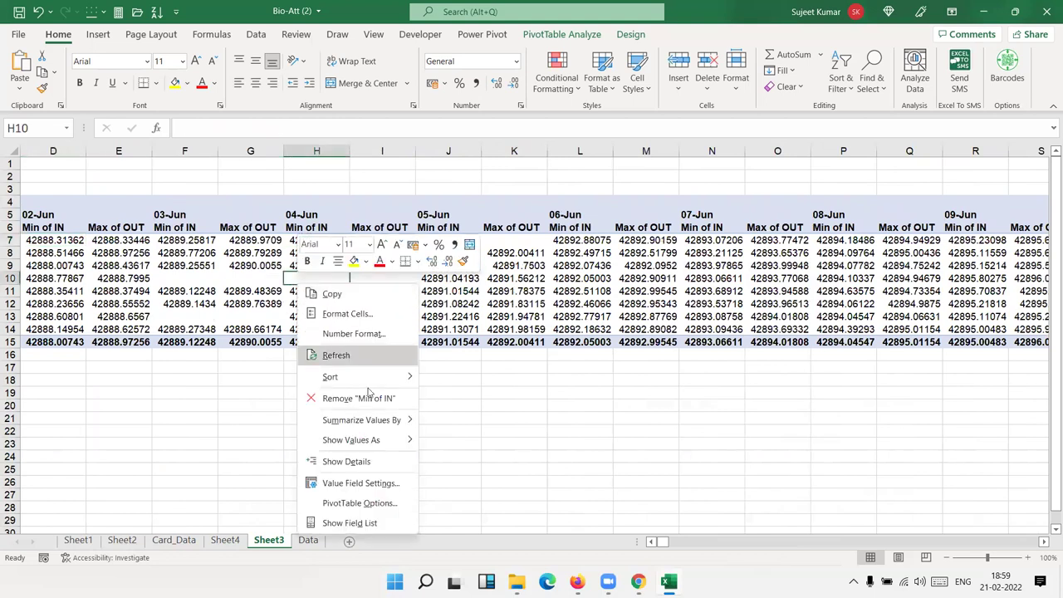
left_click(363, 503)
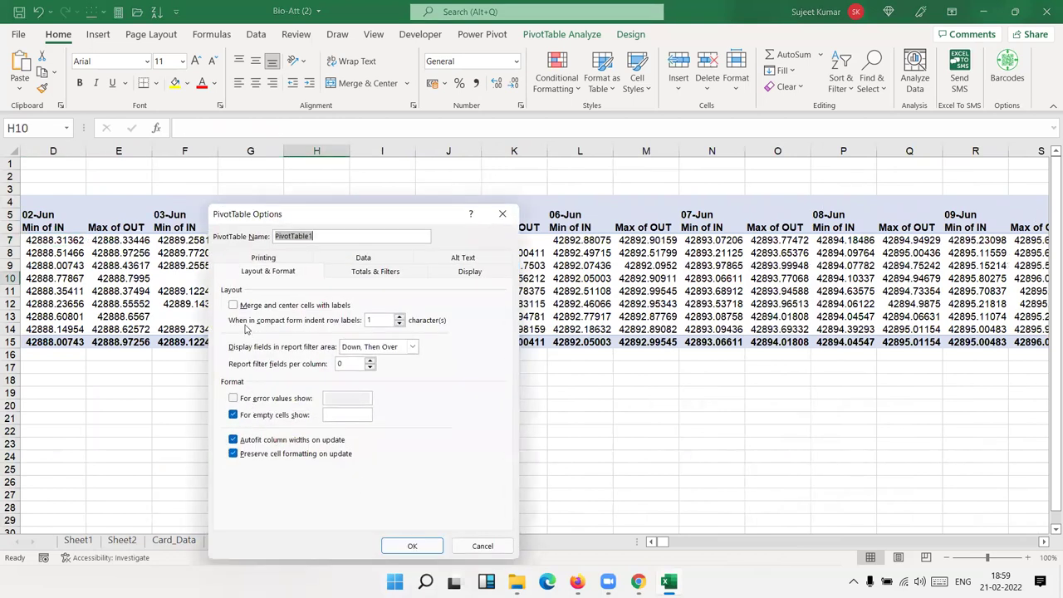
left_click(356, 415)
left_click(440, 546)
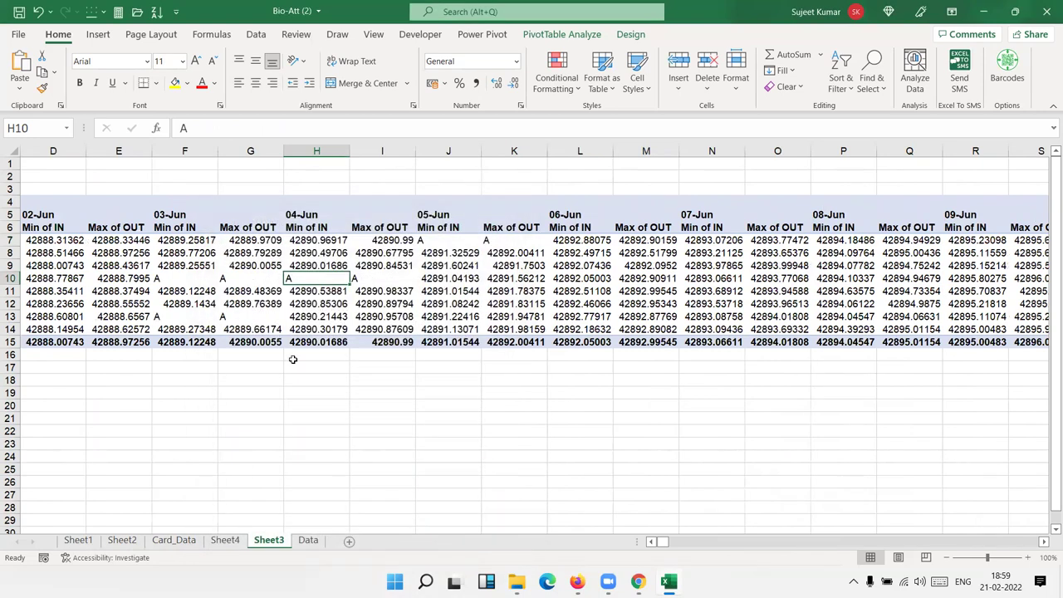
Format the pivot's Min/Max values as hh:mm times, then return to the Data sheet
left_click(145, 279)
key("Home")
key("Right")
key("Up")
key("Up")
key("Up")
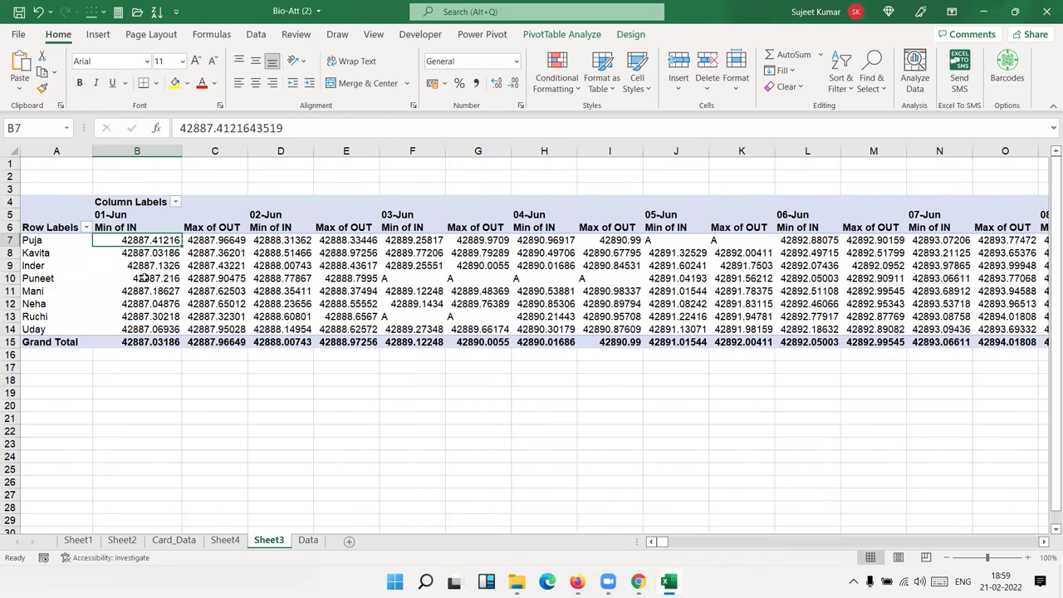
key("ctrl+shift+Right")
key("shift+Down")
key("shift+Down")
key("shift+Down")
key("shift+Down")
key("shift+Down")
key("shift+Down")
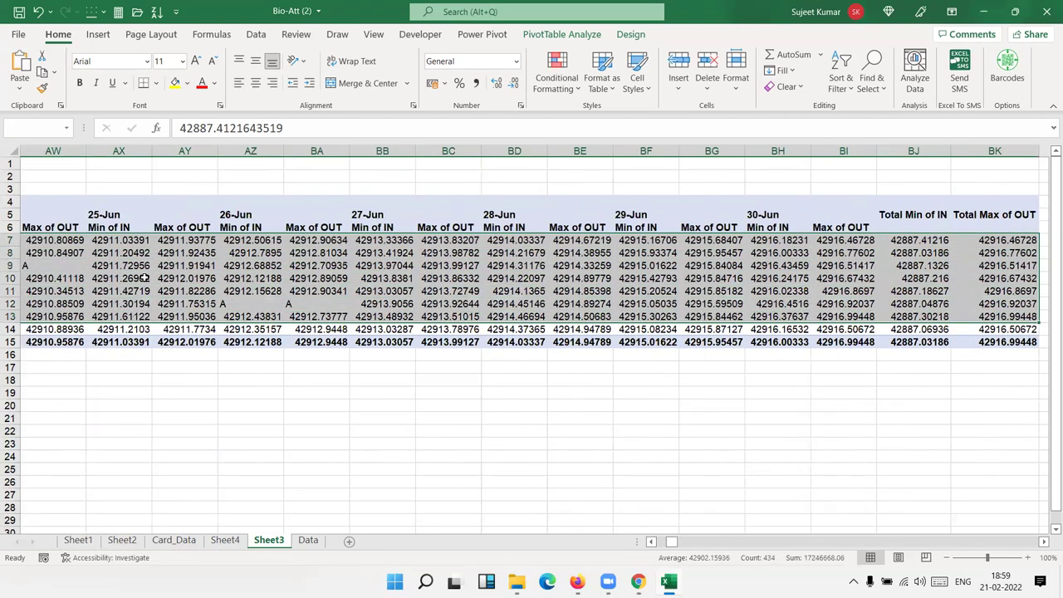
key("shift+Down")
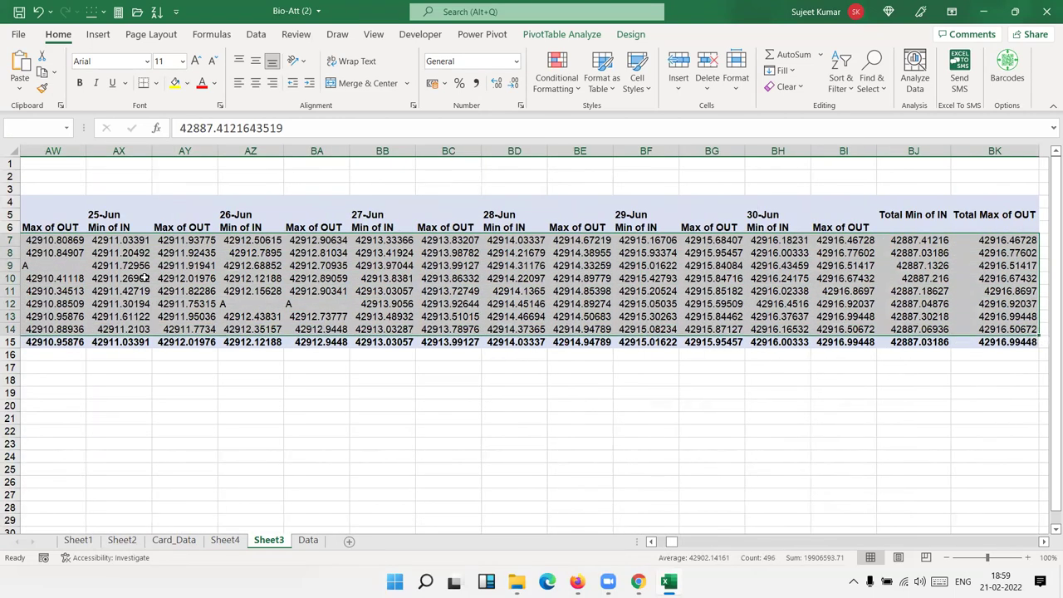
key("ctrl+z")
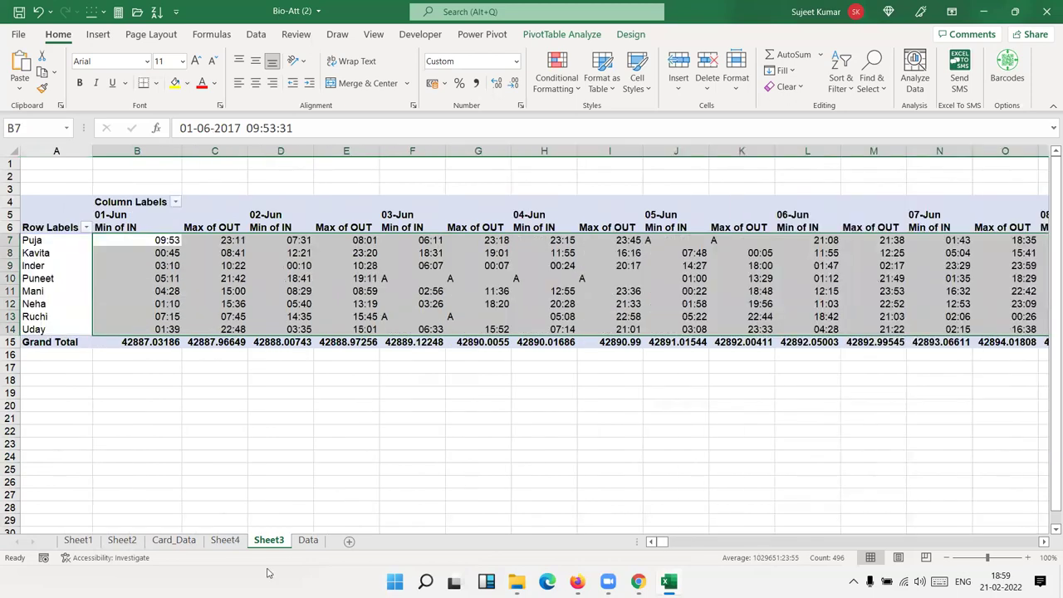
left_click(307, 541)
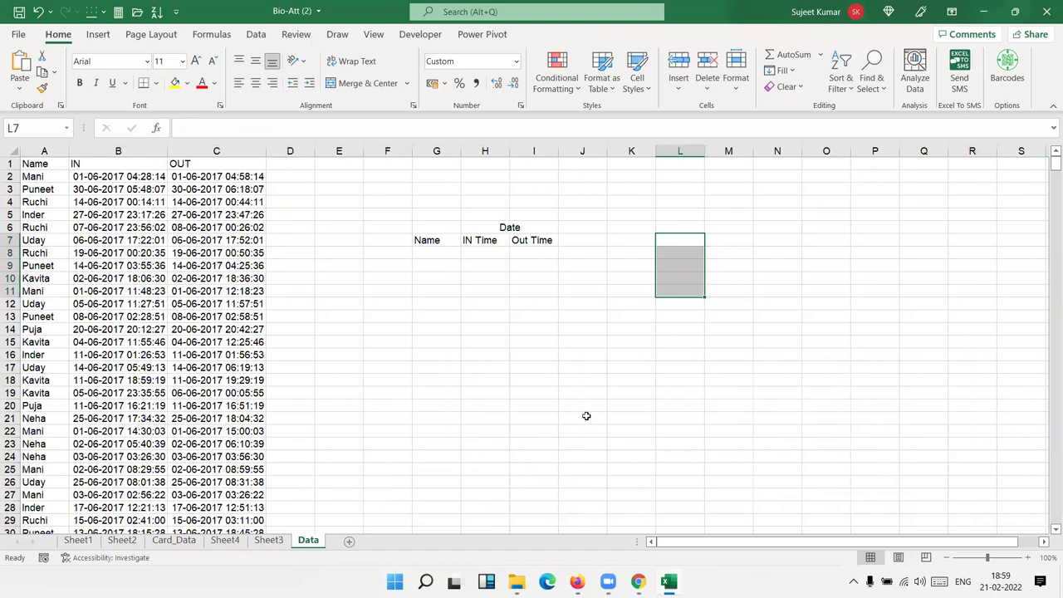
Reveal B2's underlying serial number, then restore its date-time display
left_click(119, 177)
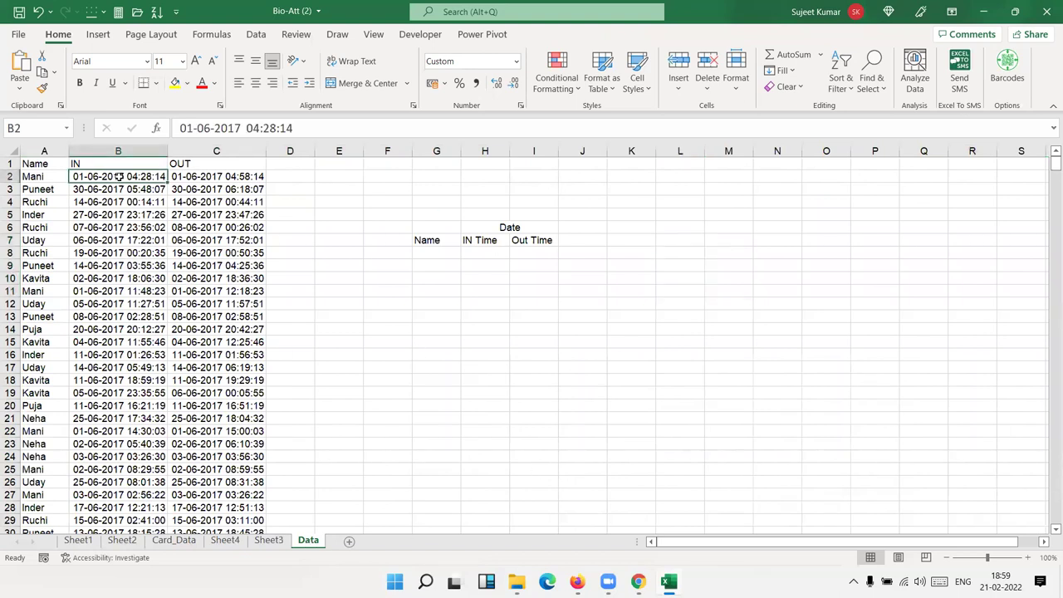
key("ctrl+shift+grave")
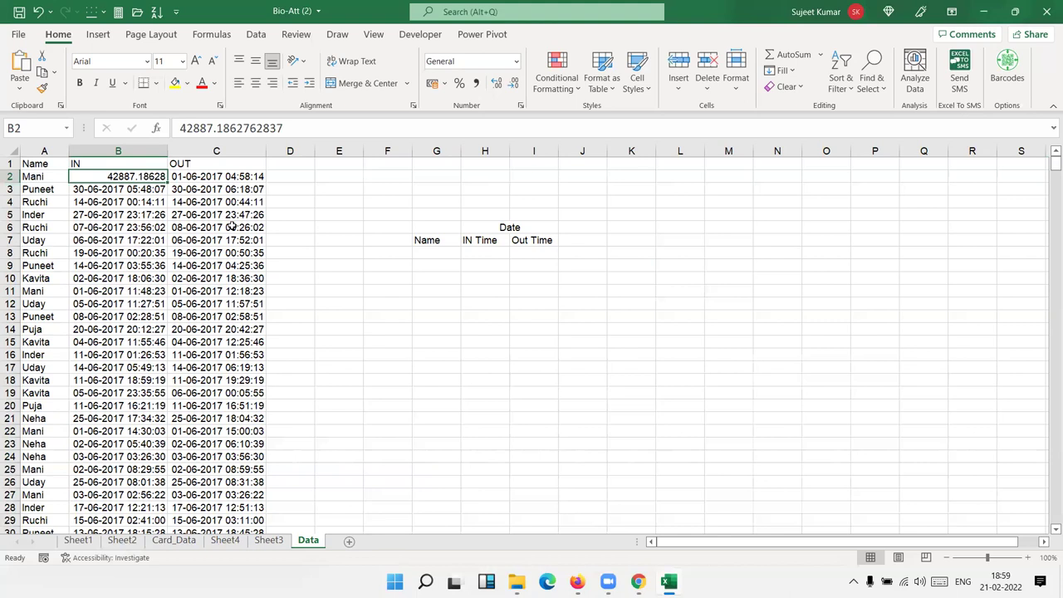
key("ctrl+z")
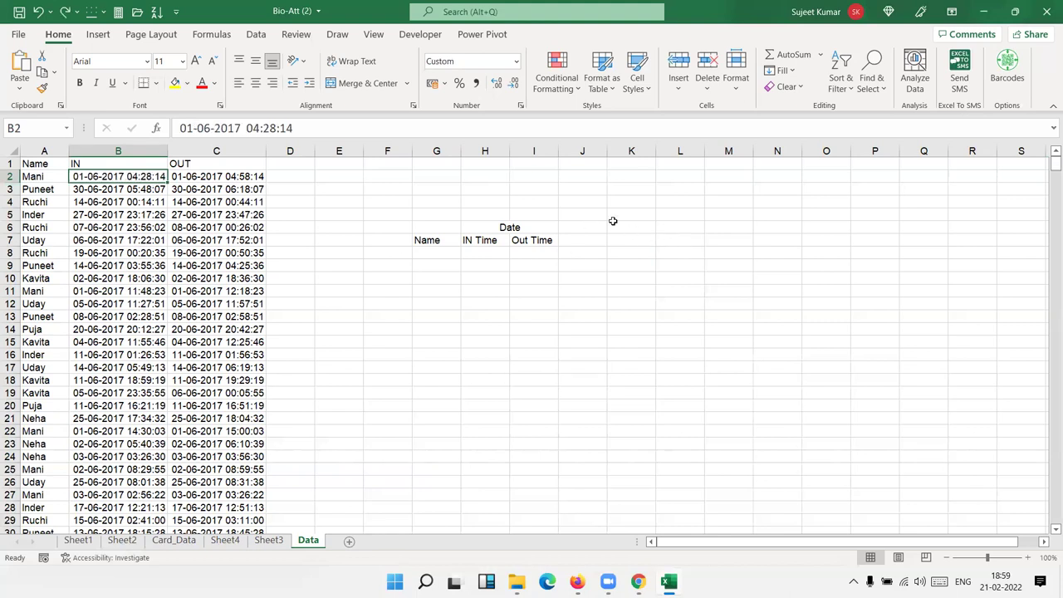
Enter sample times 10:00, 11:00, 18:00 and 22:00 in L4:L7
left_click(674, 207)
type("10")
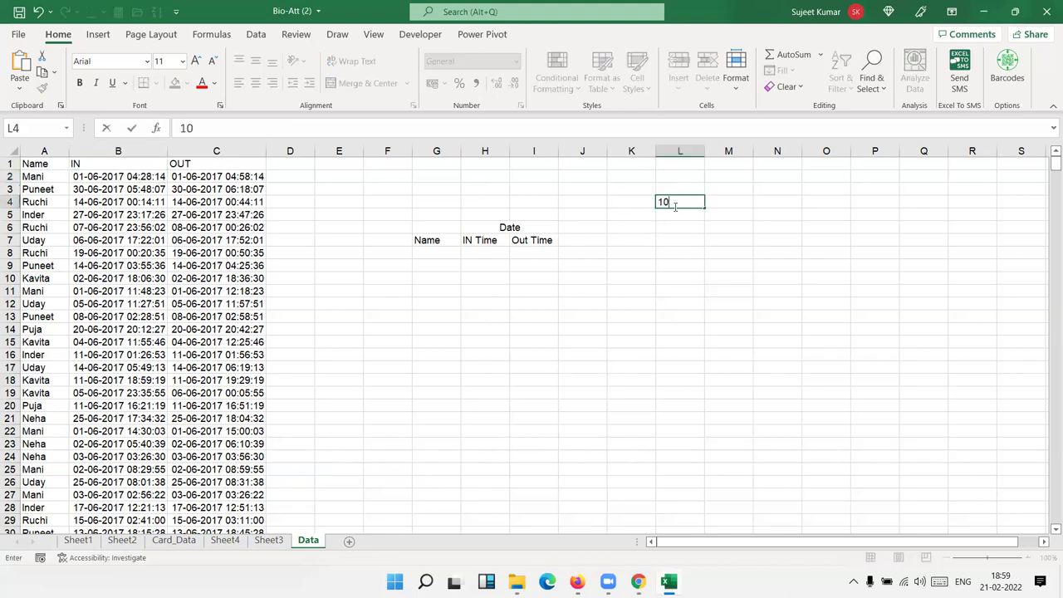
type(":00")
key("Return")
type("11:00")
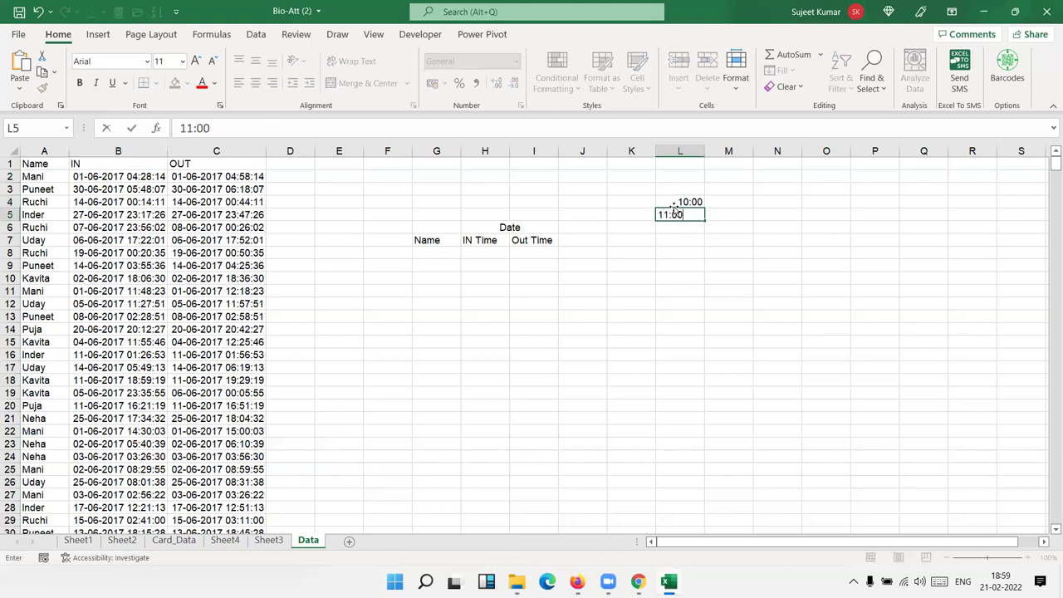
key("Up")
key("Left")
key("Down")
key("Down")
key("Right")
key("Up")
key("Down")
type("18:00")
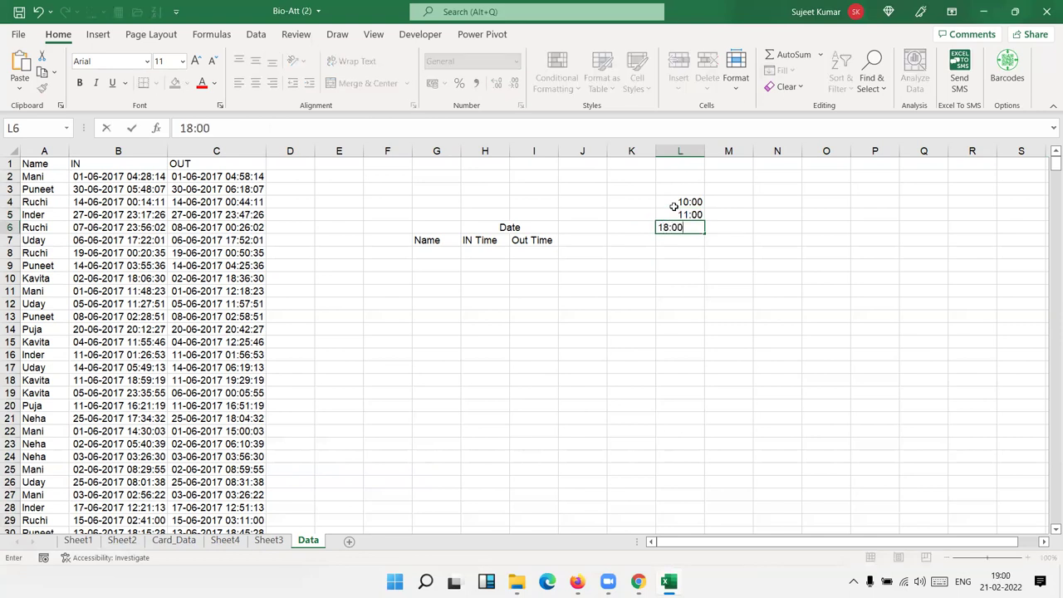
key("Return")
type("22")
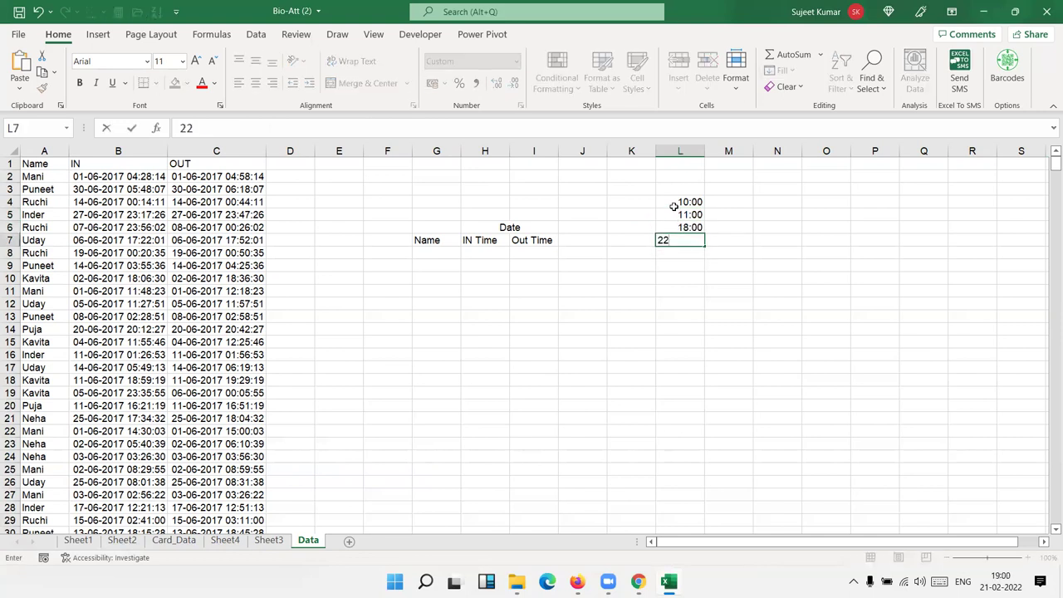
type(":0")
key("Return")
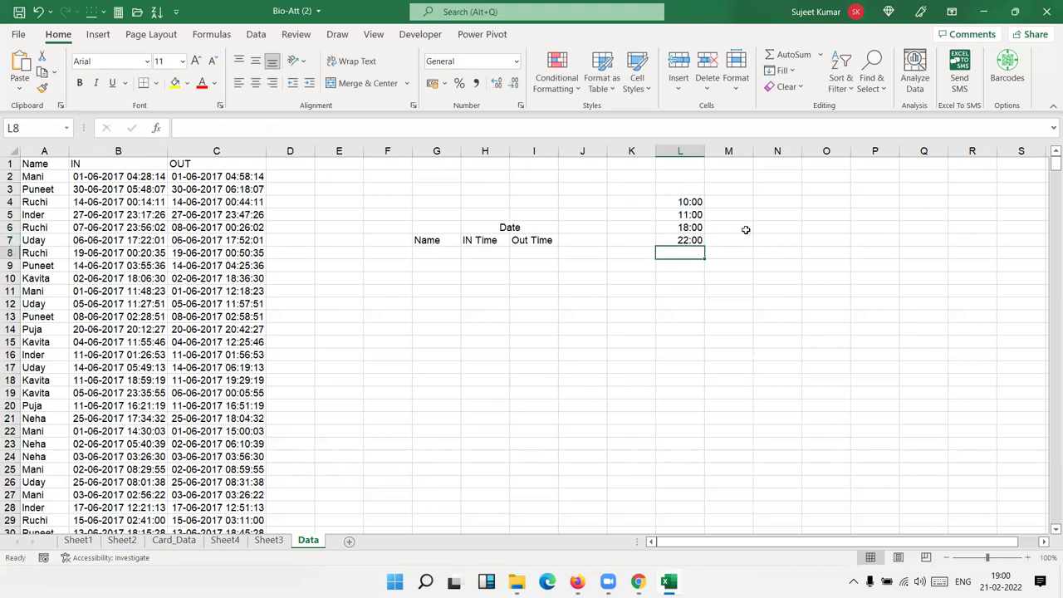
Enter =MIN(L4:L7) in M6 to show the earliest time, 10:00
left_click(746, 227)
type("=min")
key("Tab")
key("Left")
key("Up")
key("Up")
key("shift+Down")
key("shift+Down")
key("shift+Down")
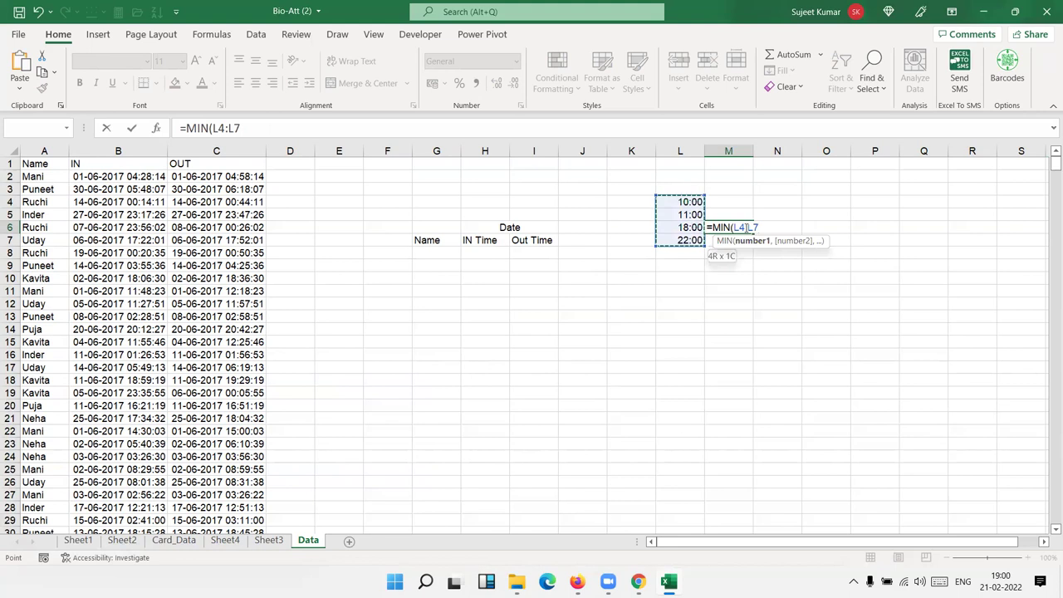
key("Return")
left_click(746, 228)
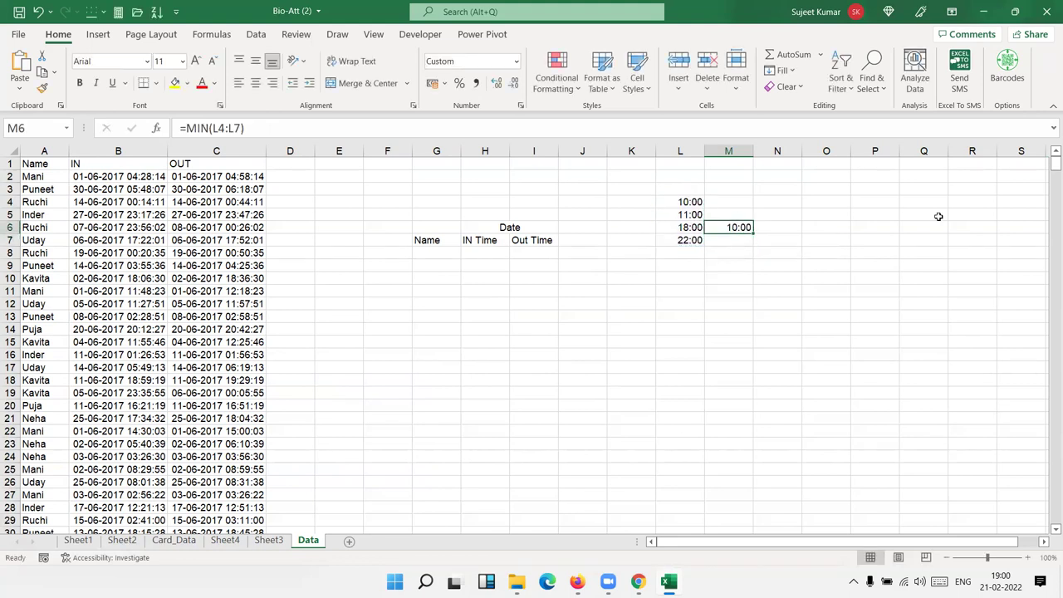
Enter =MAX(L4:L7) in M7 to show the latest time, 22:00
key("Down")
type("=")
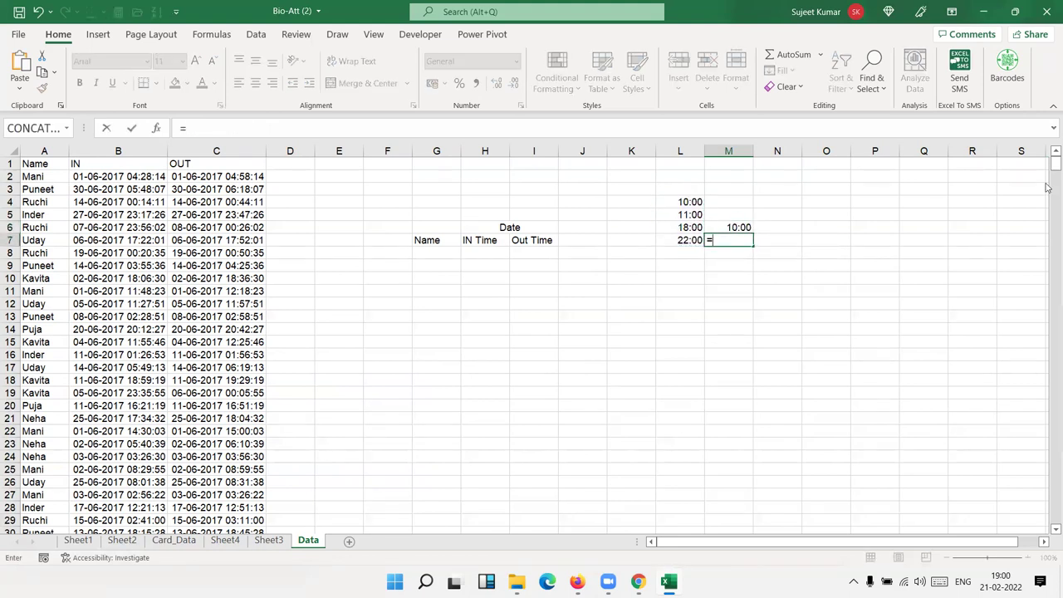
type("max(")
key("Left")
key("Up")
key("Up")
key("Up")
key("shift+Down")
key("shift+Down")
key("shift+Down")
key("Return")
key("Return")
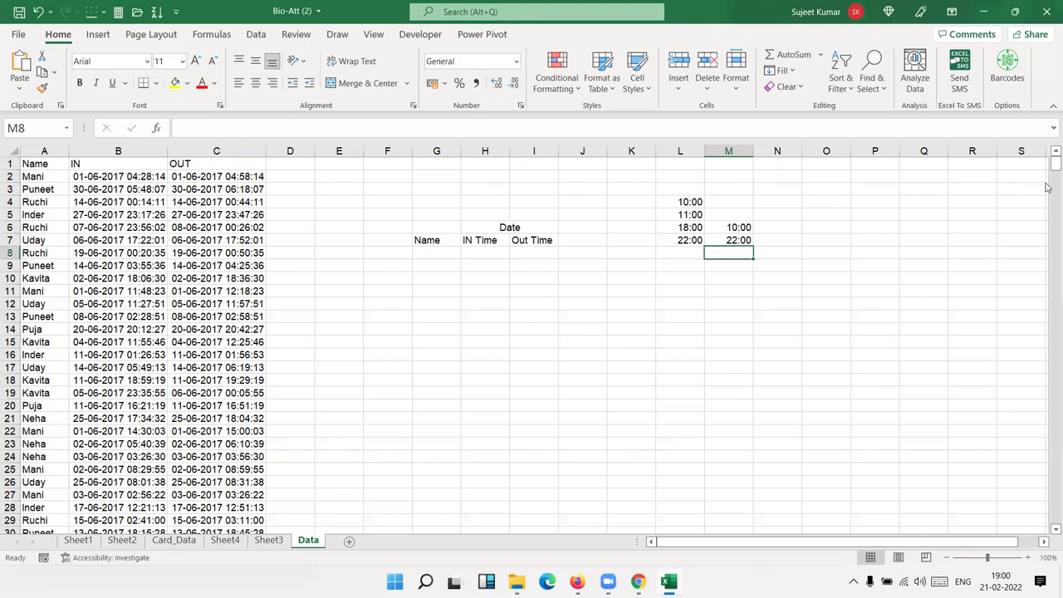
key("Up")
key("Up")
key("Up")
key("Up")
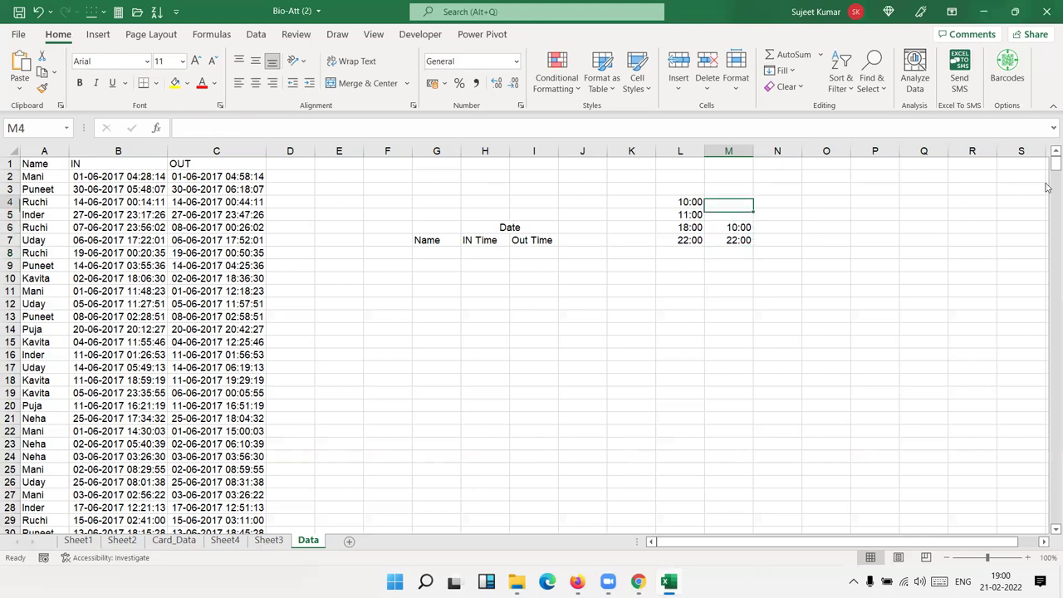
Add the header IN in L3 above the sample times
key("Left")
key("ctrl+shift+Down")
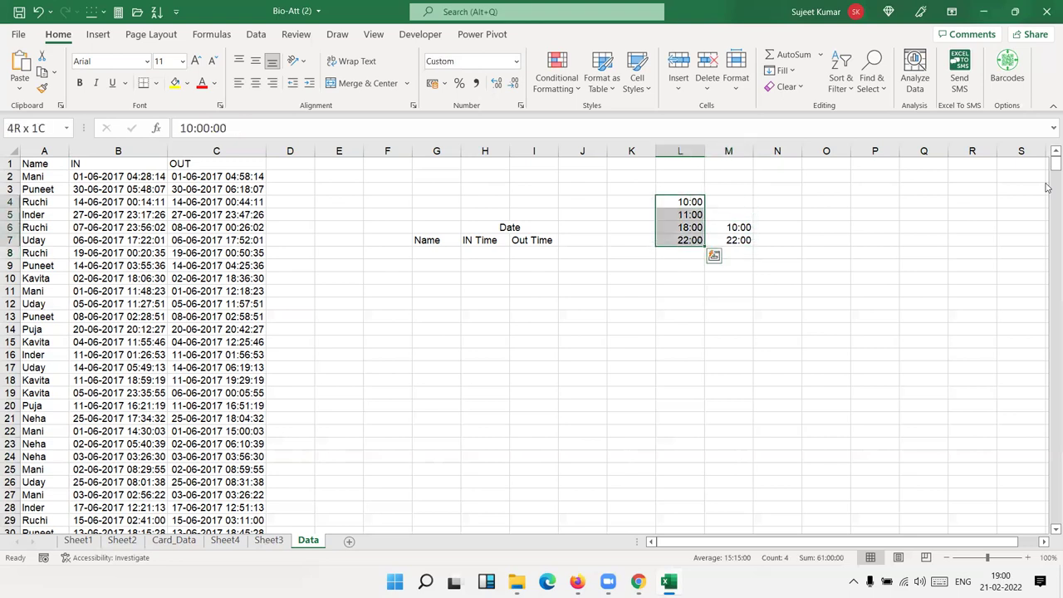
key("Up")
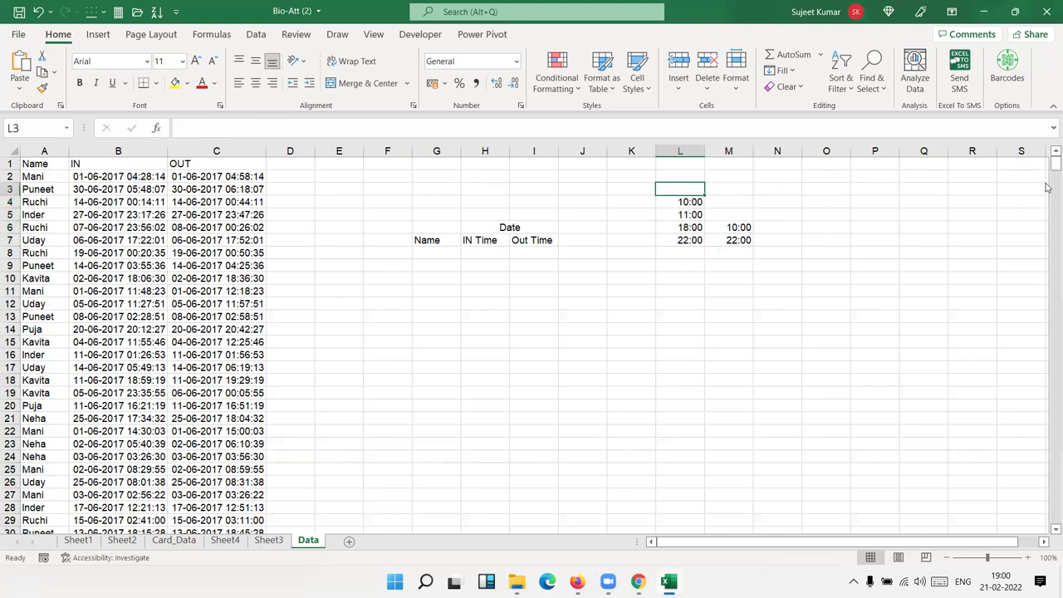
type("IN")
key("Return")
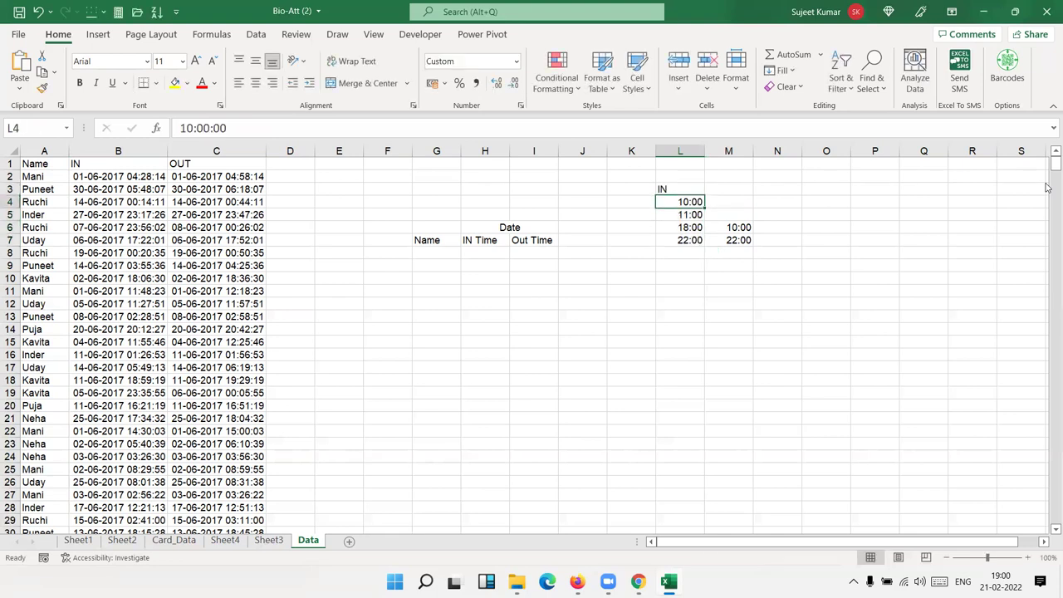
Review the =MIN(L4:L7) formula in M6, leaving it unchanged
key("Down")
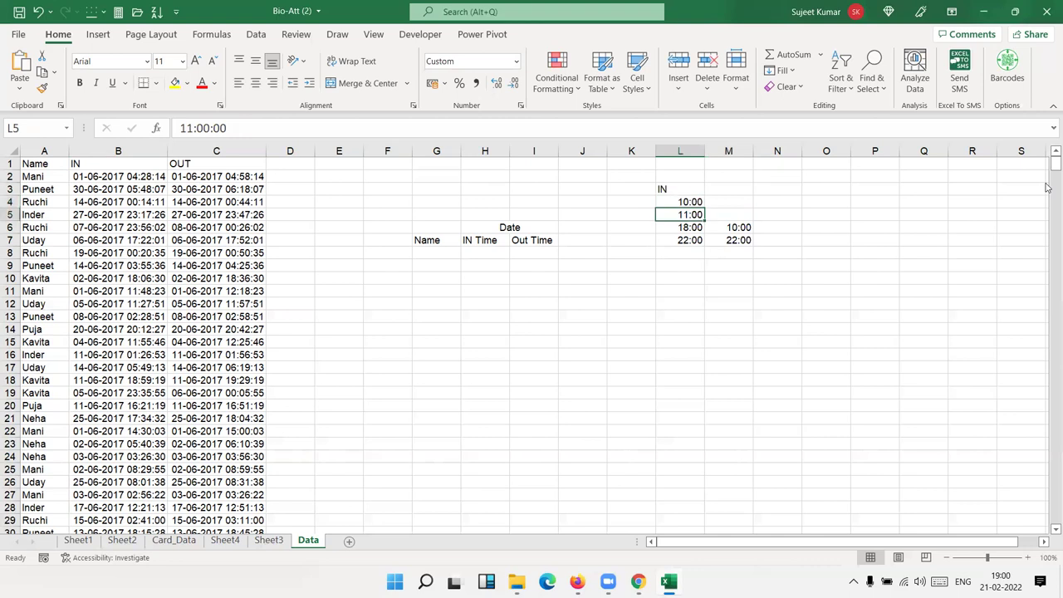
key("Down")
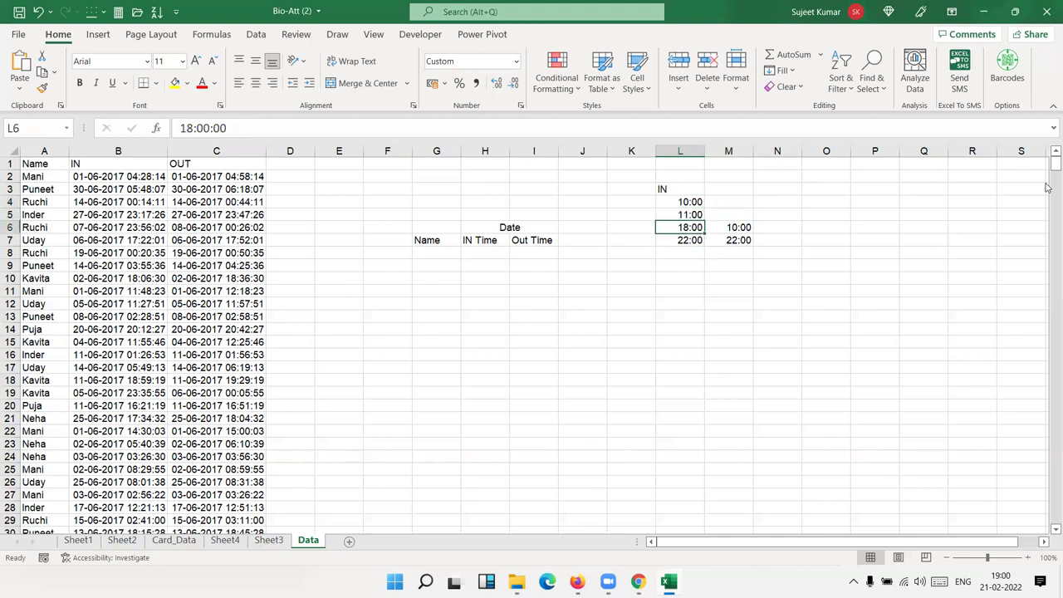
key("Down")
key("Right")
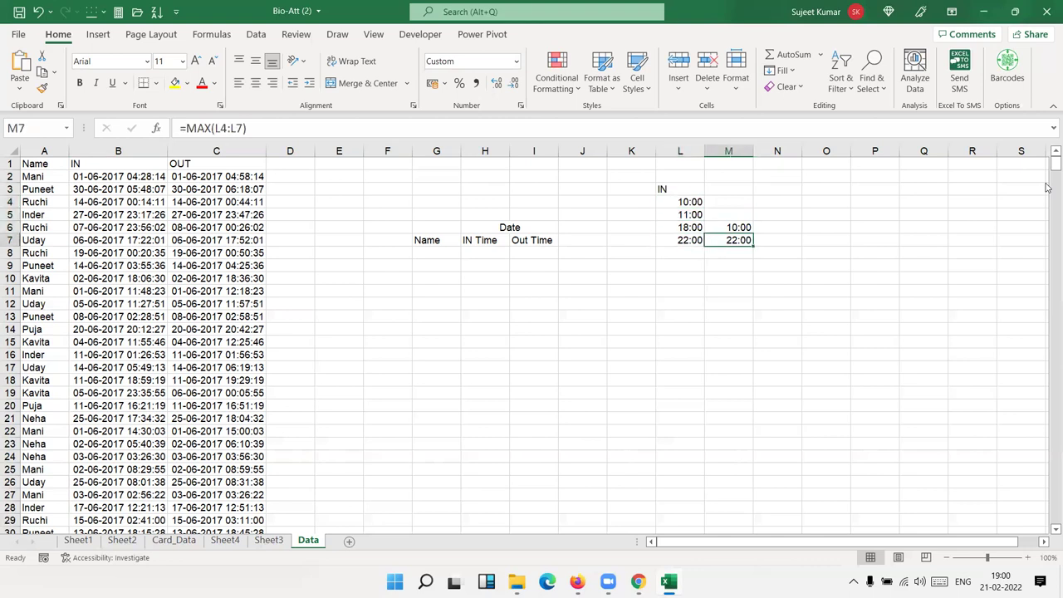
key("Up")
key("F2")
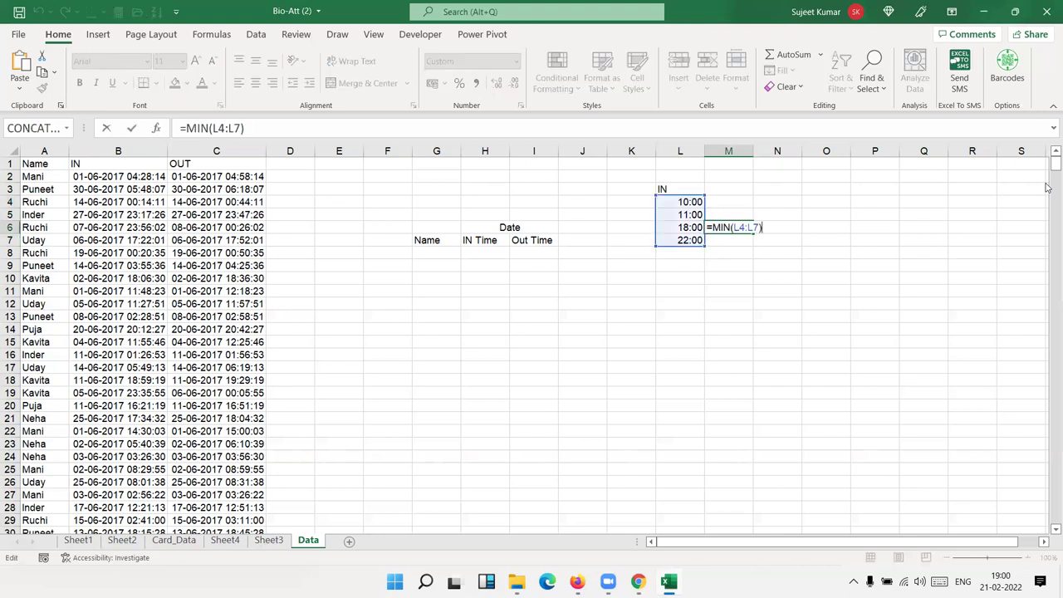
key("ctrl+Return")
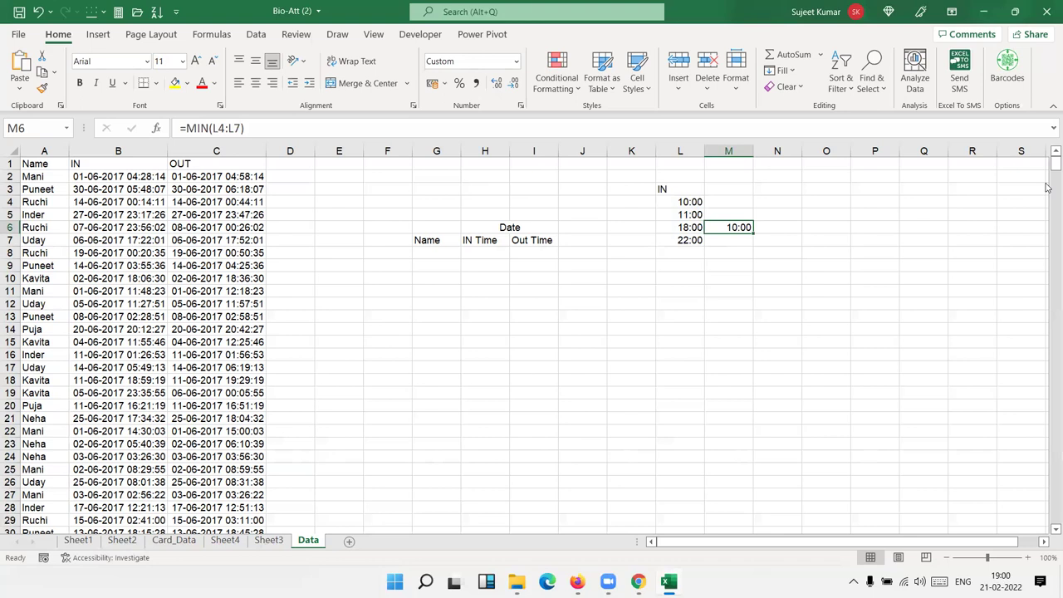
Copy the times in L4:L7 and paste them into O4:O7
key("Left")
key("Up")
key("Up")
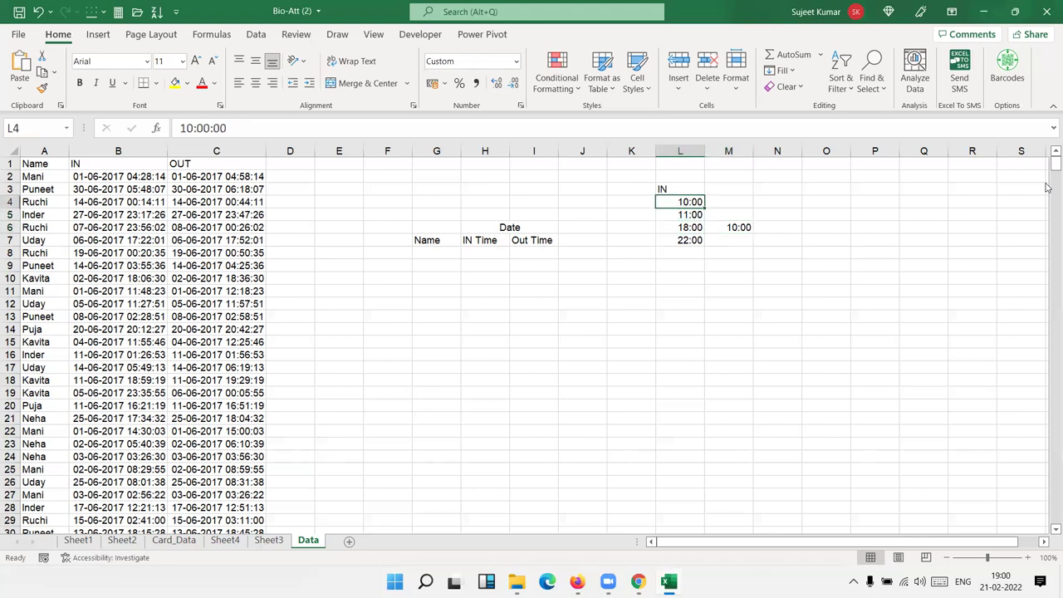
key("ctrl+shift+Down")
key("ctrl+c")
key("Right")
key("Right")
key("Right")
key("Left")
key("Right")
key("ctrl+v")
key("Escape")
Enter =MAX(O4:O7) in O8, returning 22:00
key("Down")
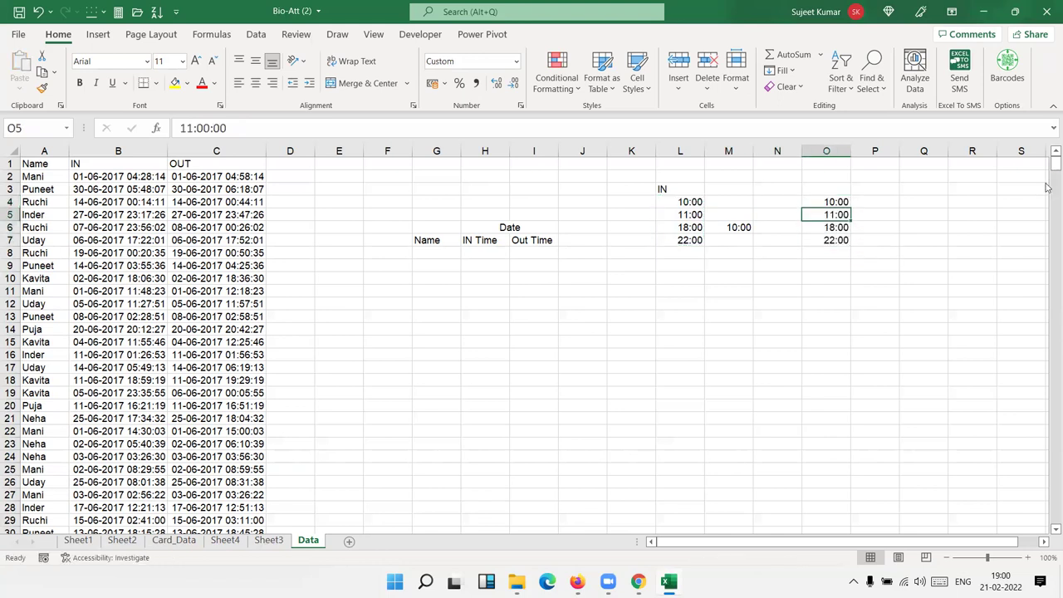
key("Down")
key("Down")
key("Down")
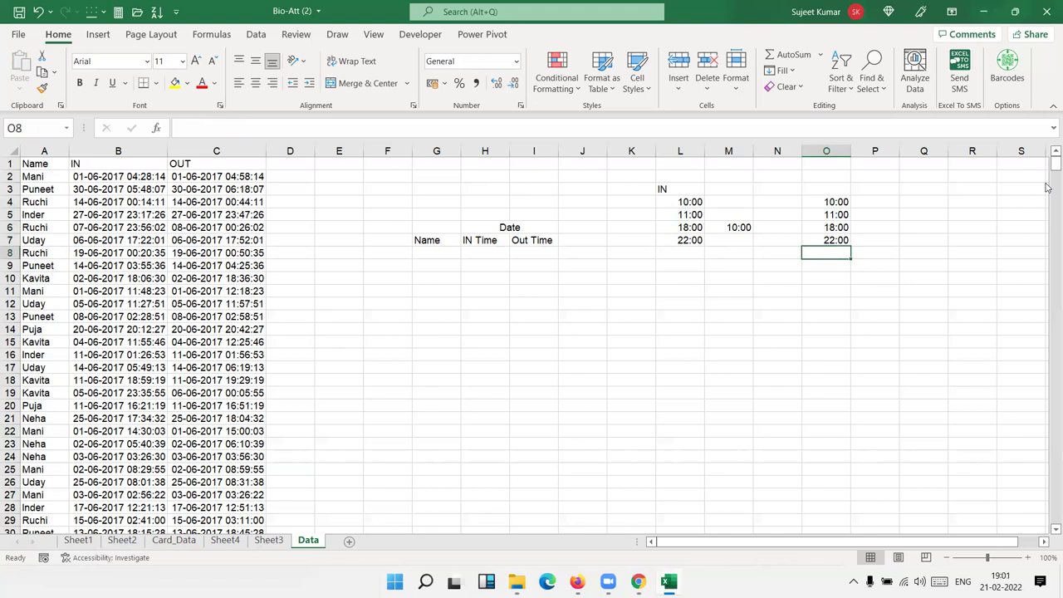
type("=max")
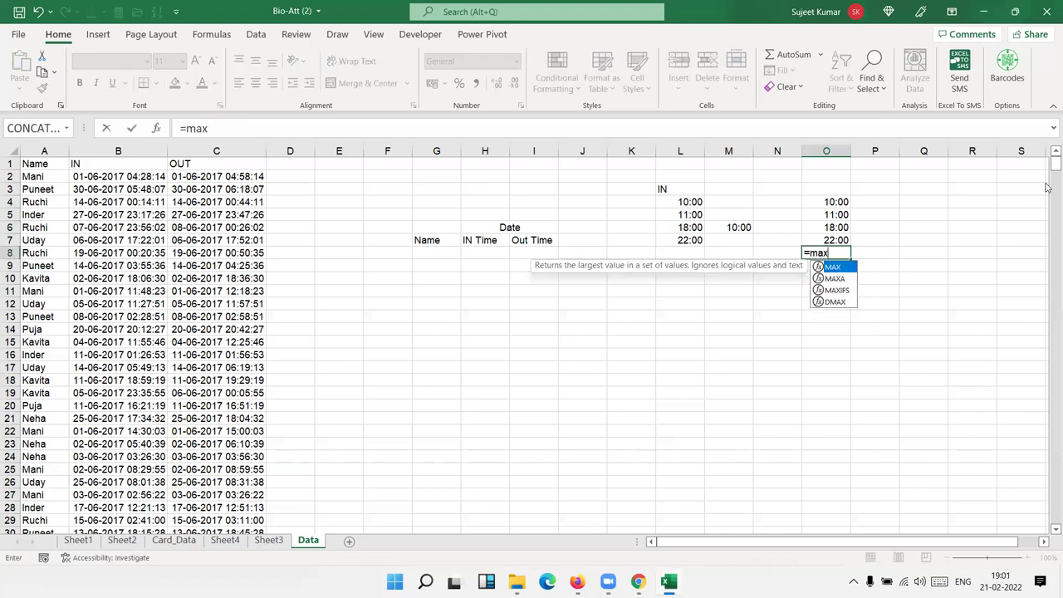
key("Tab")
key("Up")
key("shift+Up")
key("shift+Up")
key("shift+Up")
key("Return")
key("Up")
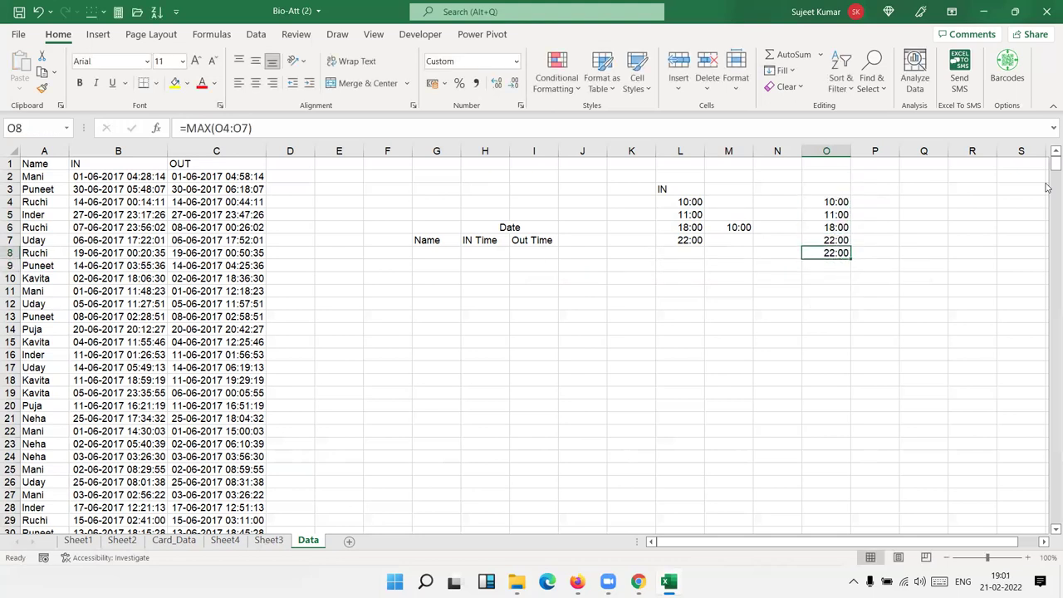
key("Up")
key("Down")
Look over the IN and OUT columns, then head column O with 'Out' in O3
left_click(117, 160)
left_click_drag(117, 153, 113, 146)
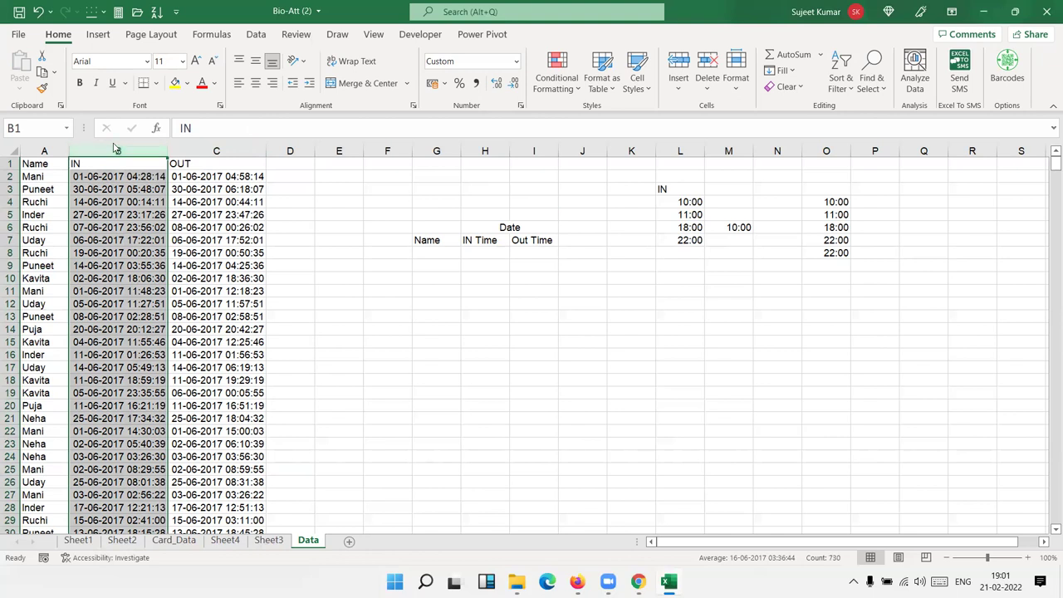
left_click(199, 147)
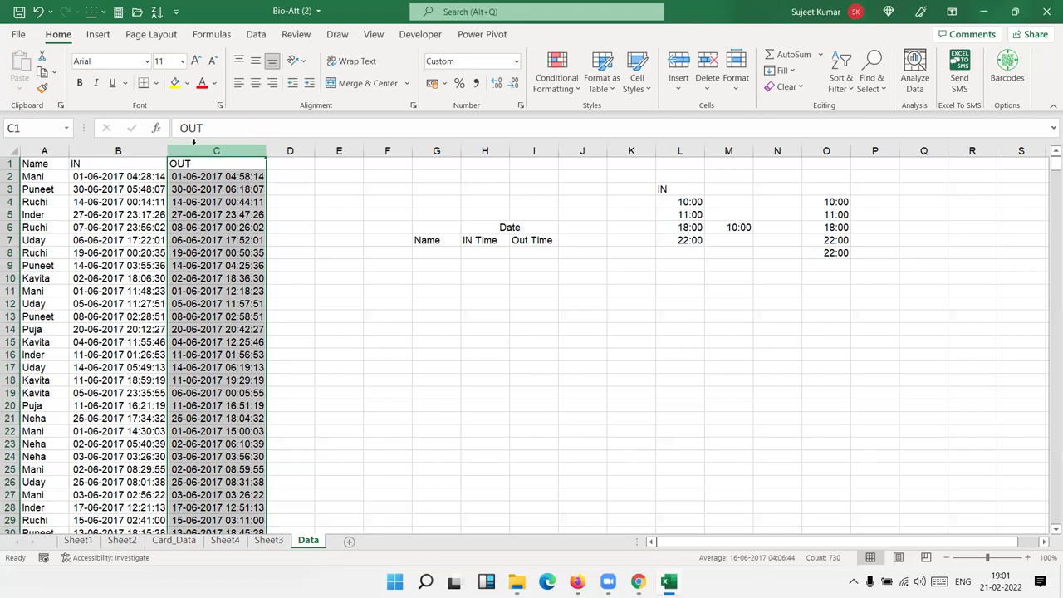
left_click(815, 190)
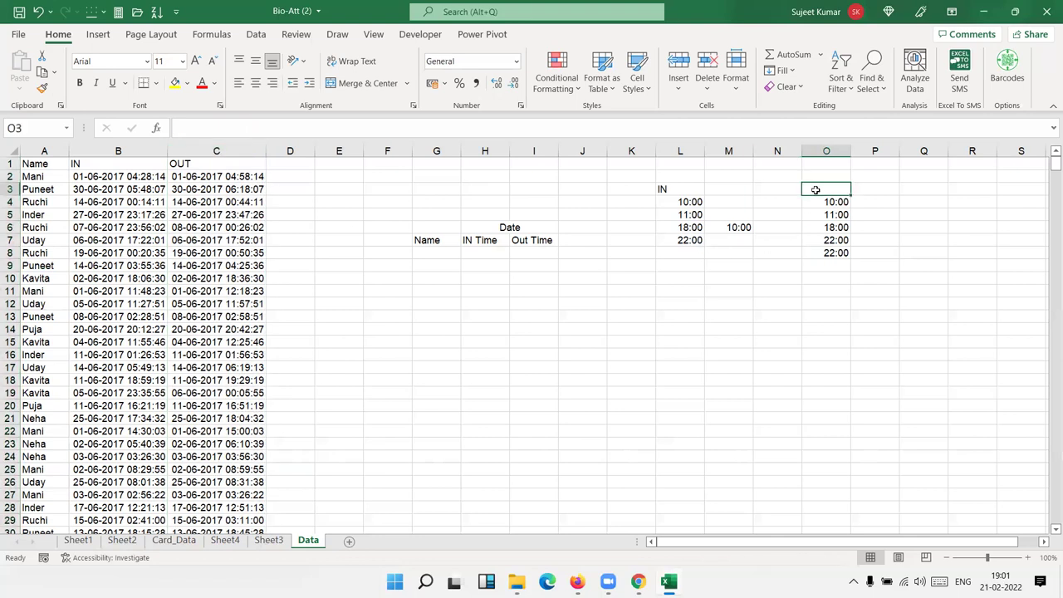
type("Out")
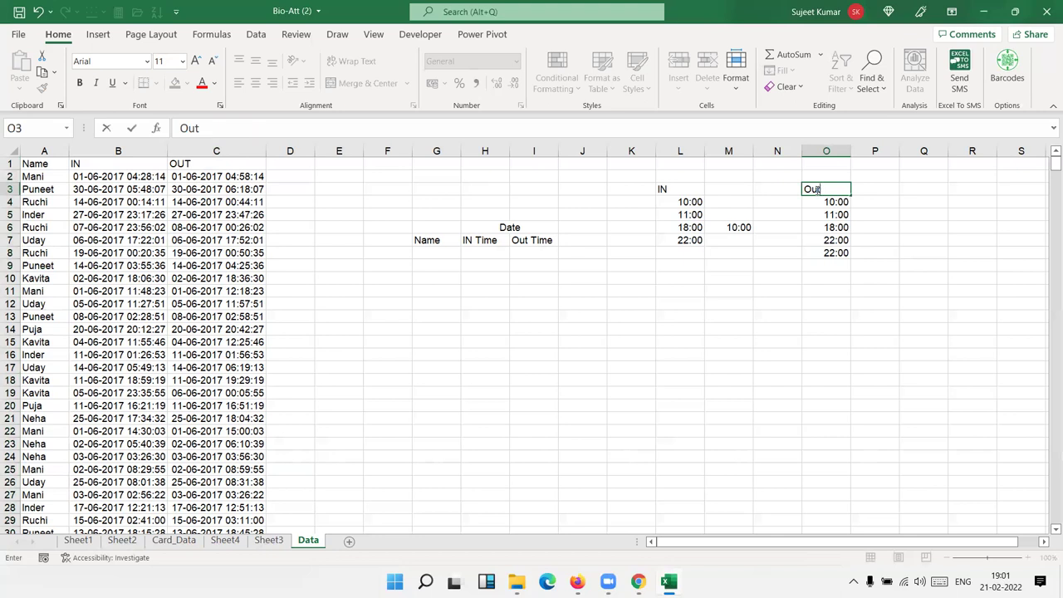
key("Return")
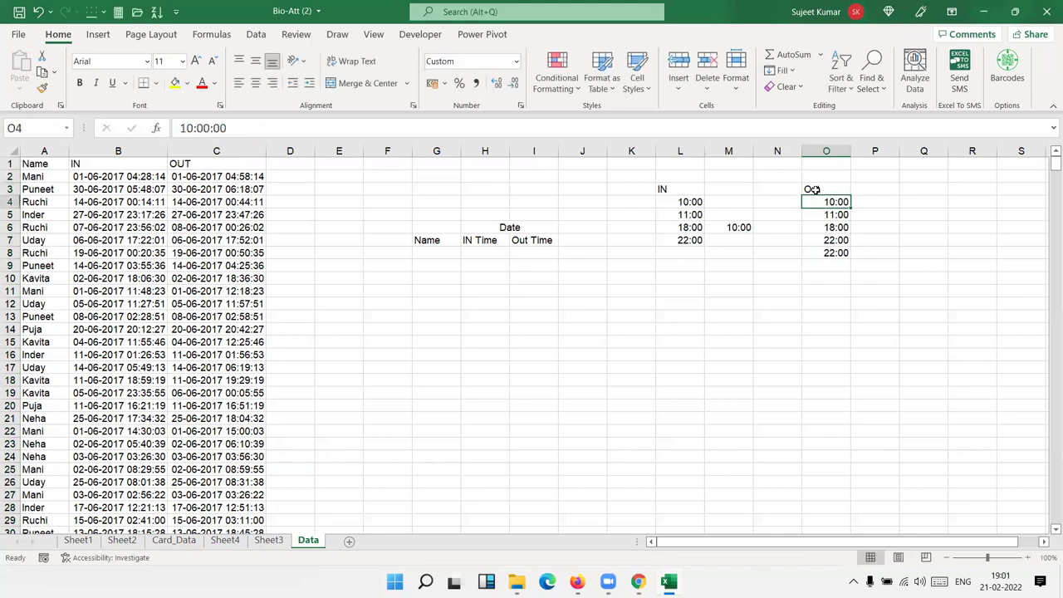
Overwrite O4:O7 with 11:00, 12:00, 19:00 and 23:00, so O8 shows 23:00
type("1:00")
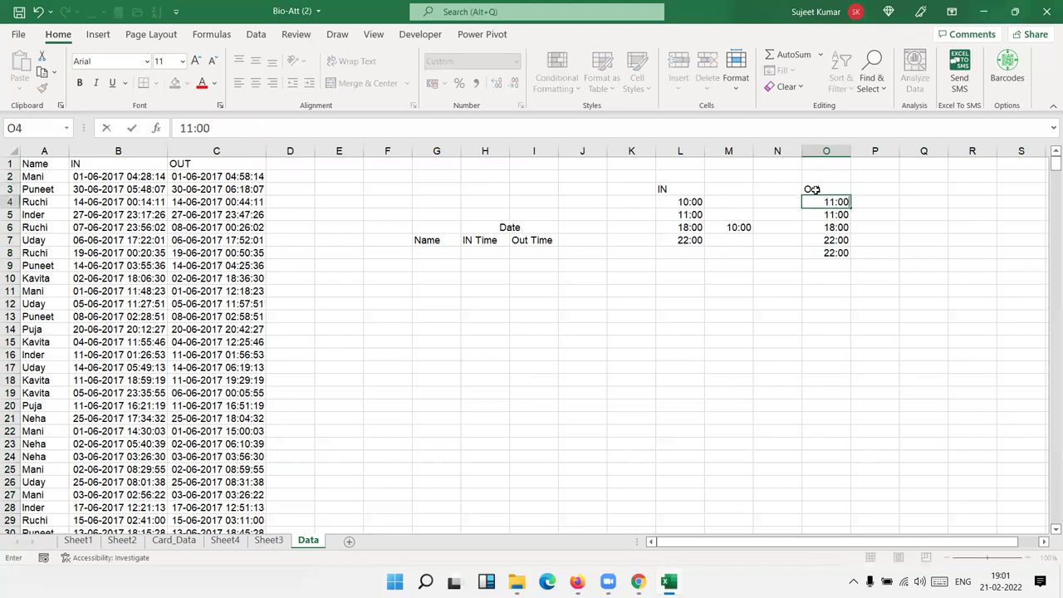
key("Return")
type("12:00")
key("Return")
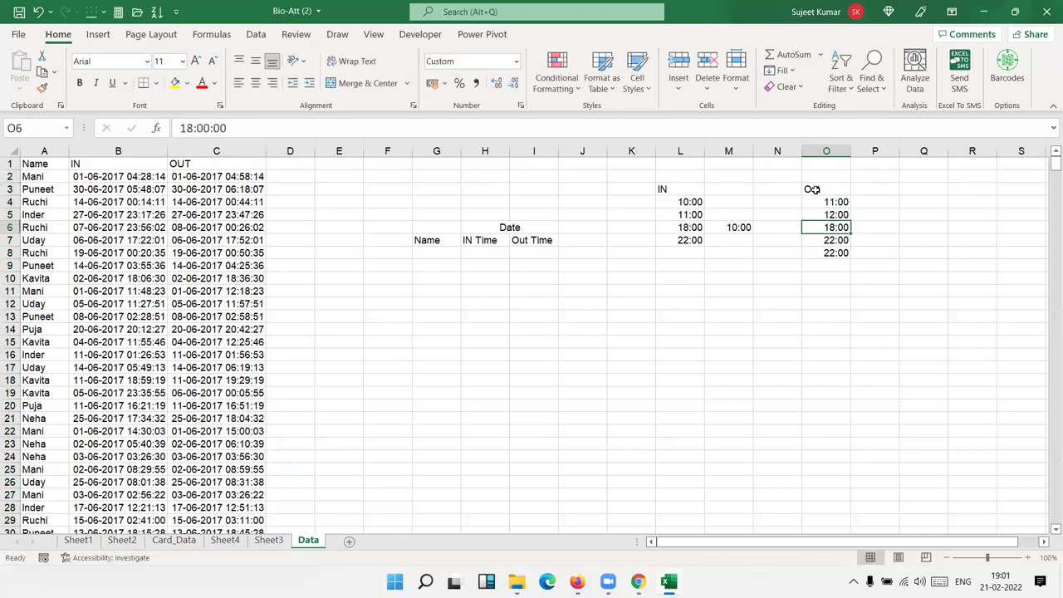
type("198")
key("BackSpace")
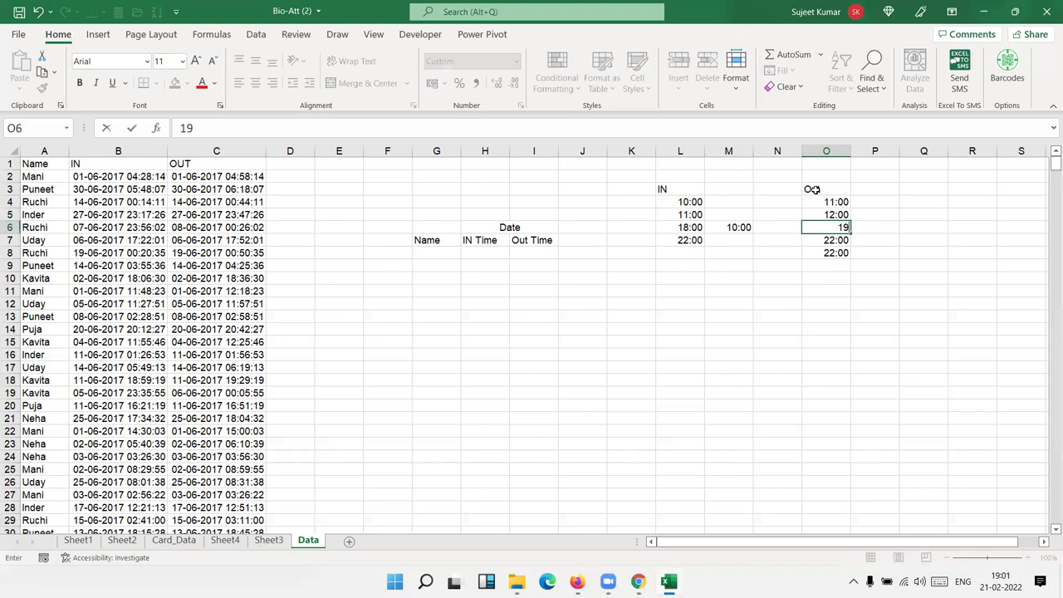
type("::")
key("Return")
key("Up")
type("19:0")
type("0")
key("Return")
type("23:00")
key("Return")
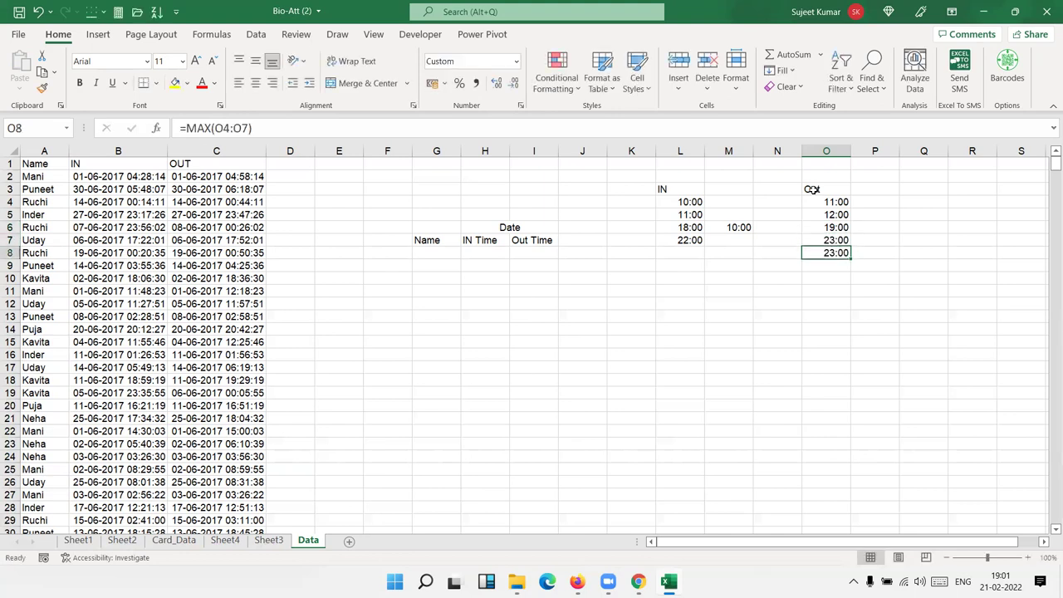
left_click(812, 189)
left_click(826, 240)
left_click_drag(118, 150, 195, 157)
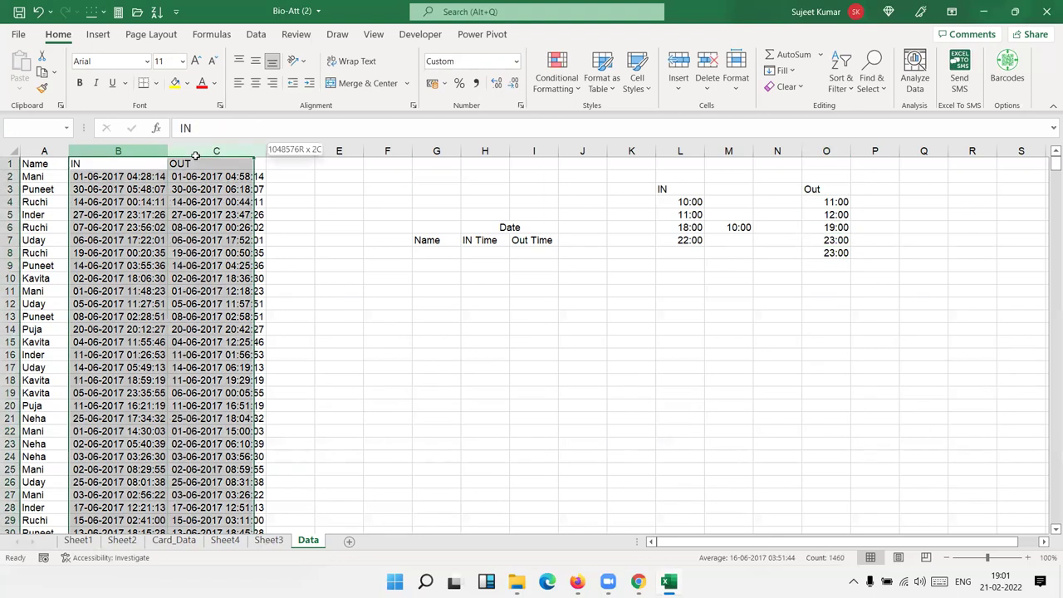
left_click_drag(104, 177, 109, 295)
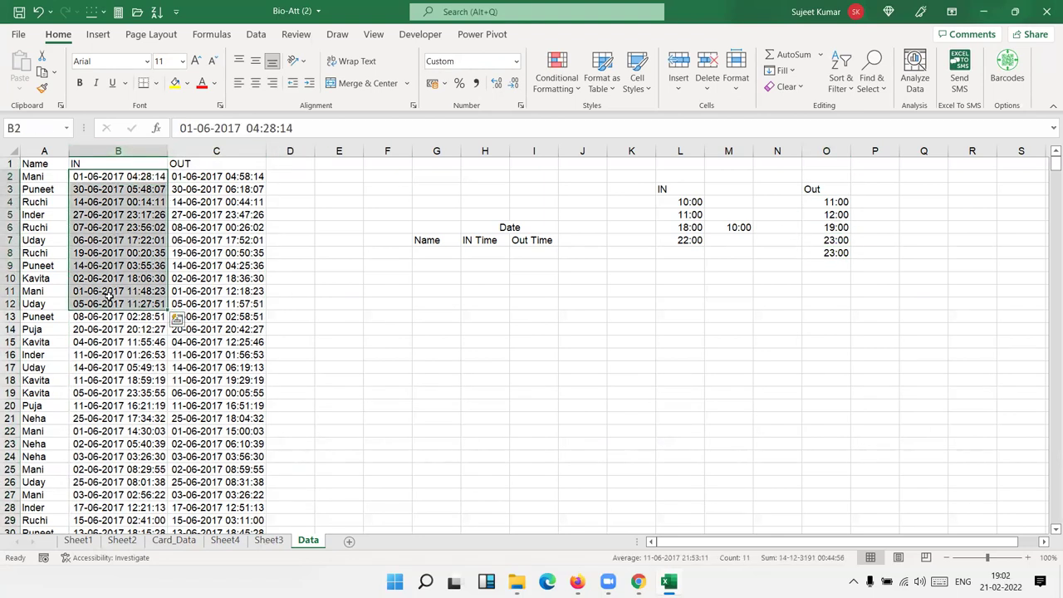
left_click(179, 531)
left_click(174, 539)
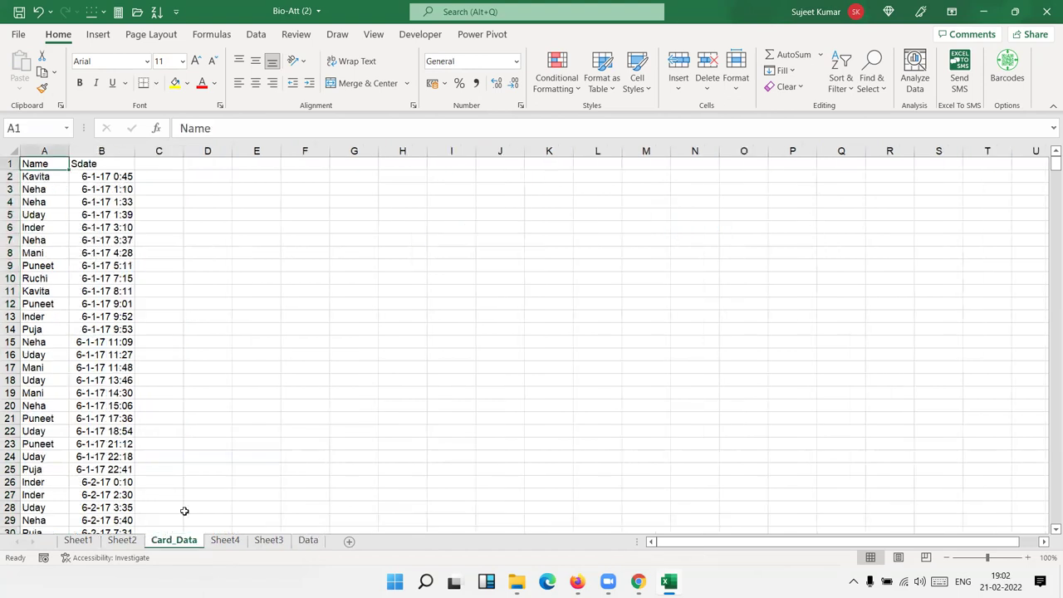
left_click_drag(109, 202, 108, 252)
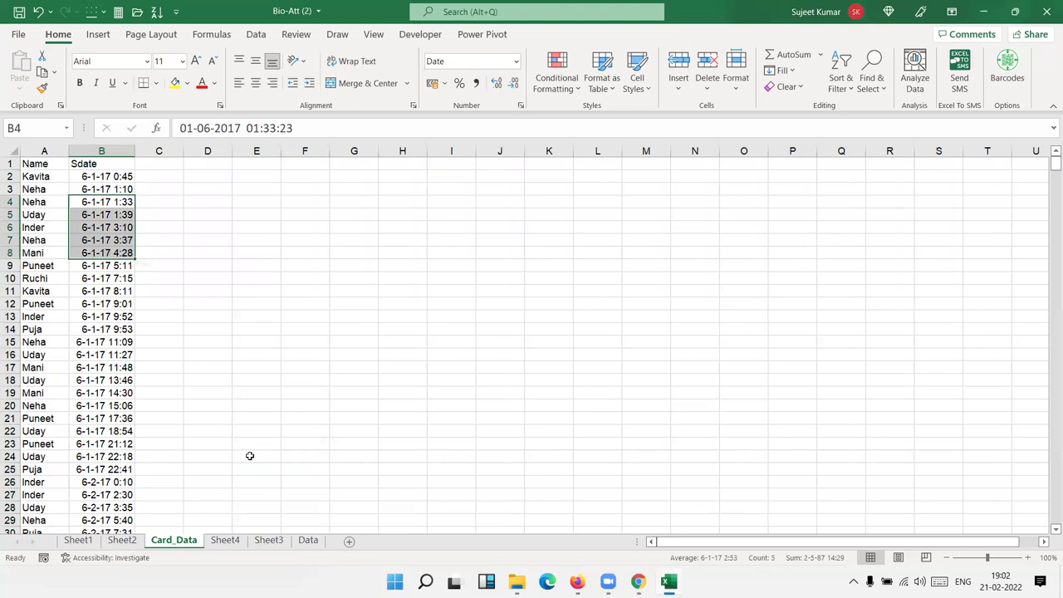
left_click(307, 539)
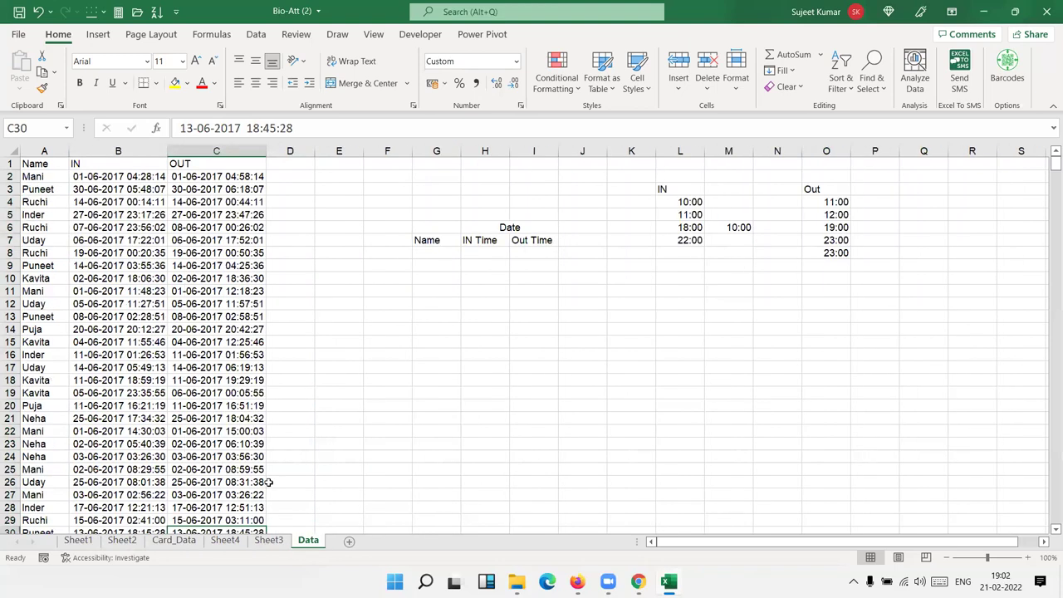
left_click(116, 151)
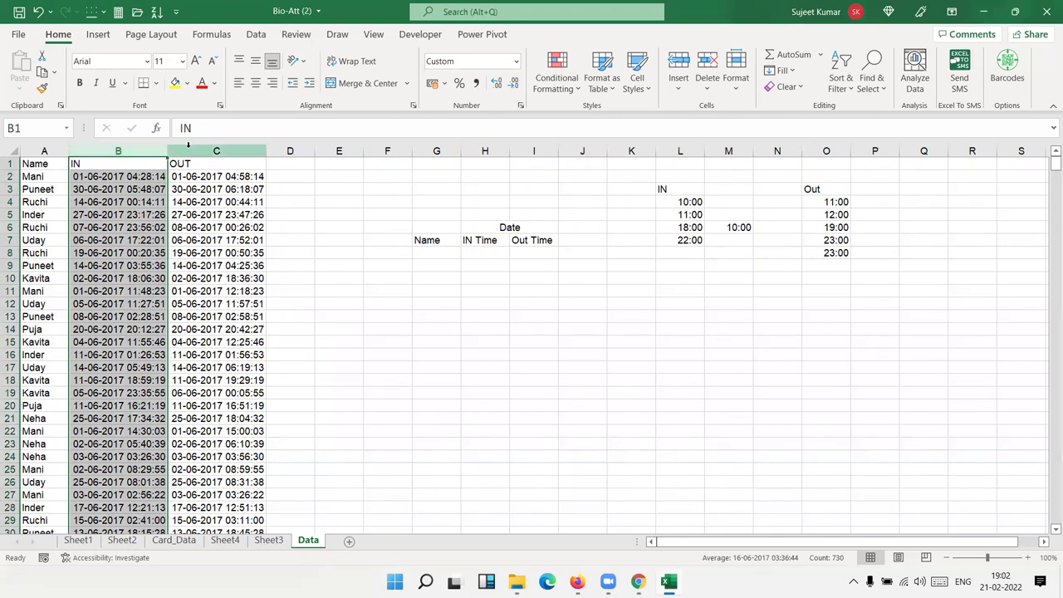
left_click(176, 151)
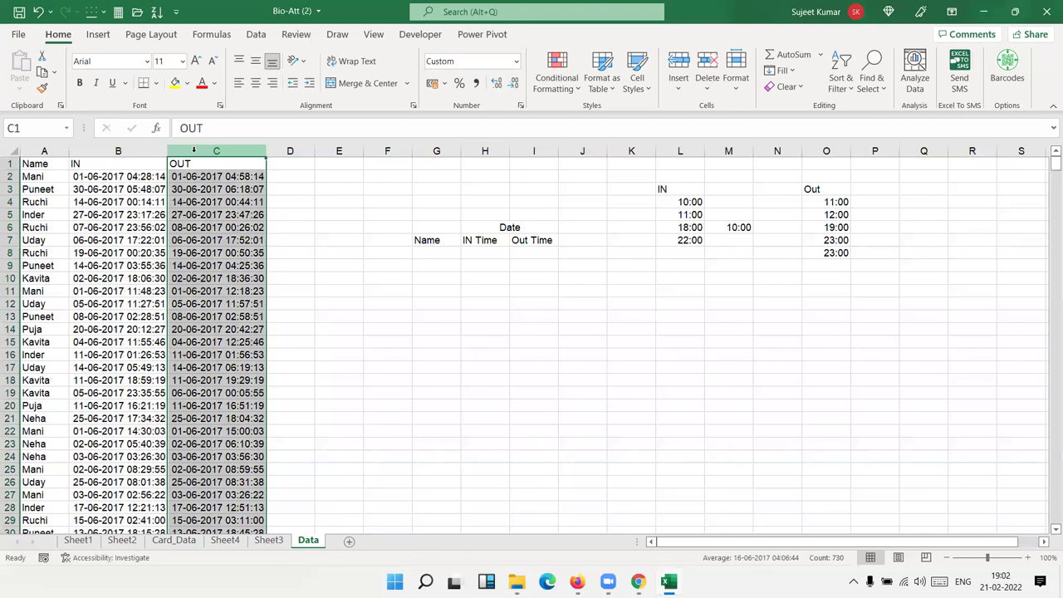
key("Left")
key("ctrl+space")
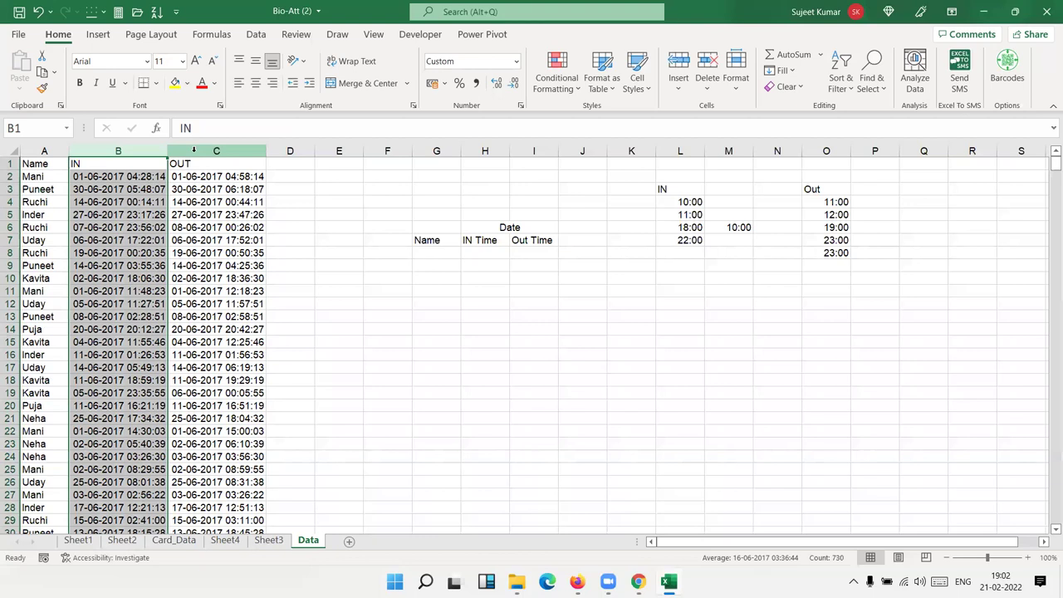
key("Right")
key("ctrl+space")
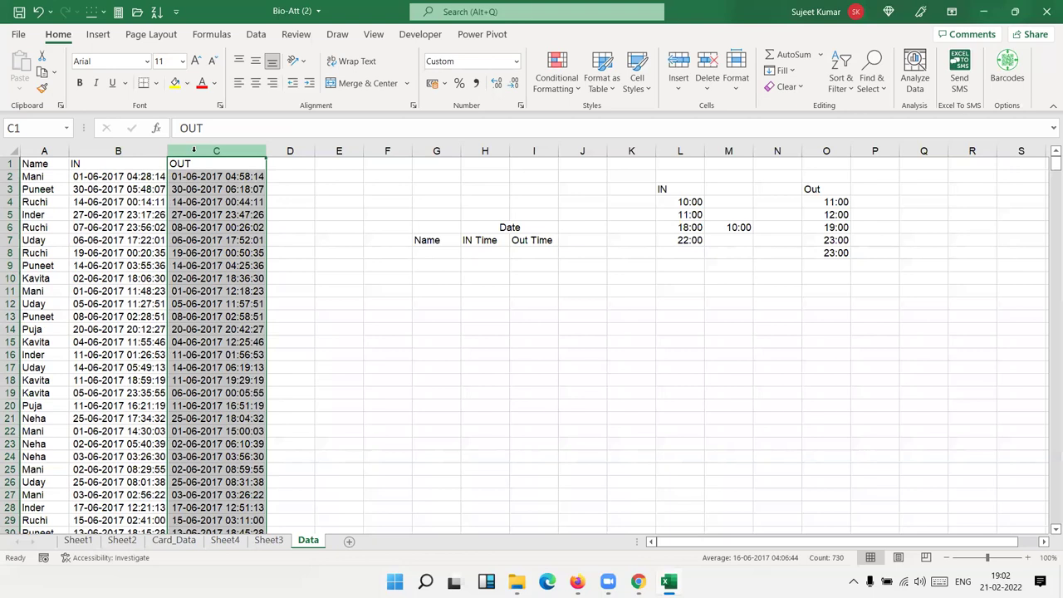
key("Left")
key("ctrl+space")
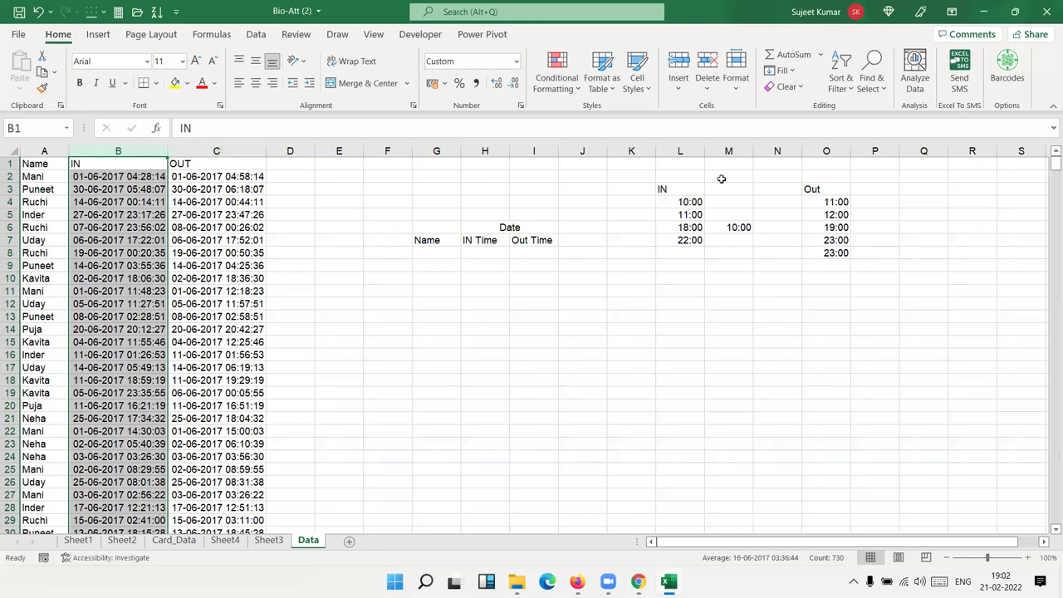
Type the label Mani in K5 and highlight the sample IN and Out times
left_click(617, 212)
type("Mani")
key("Return")
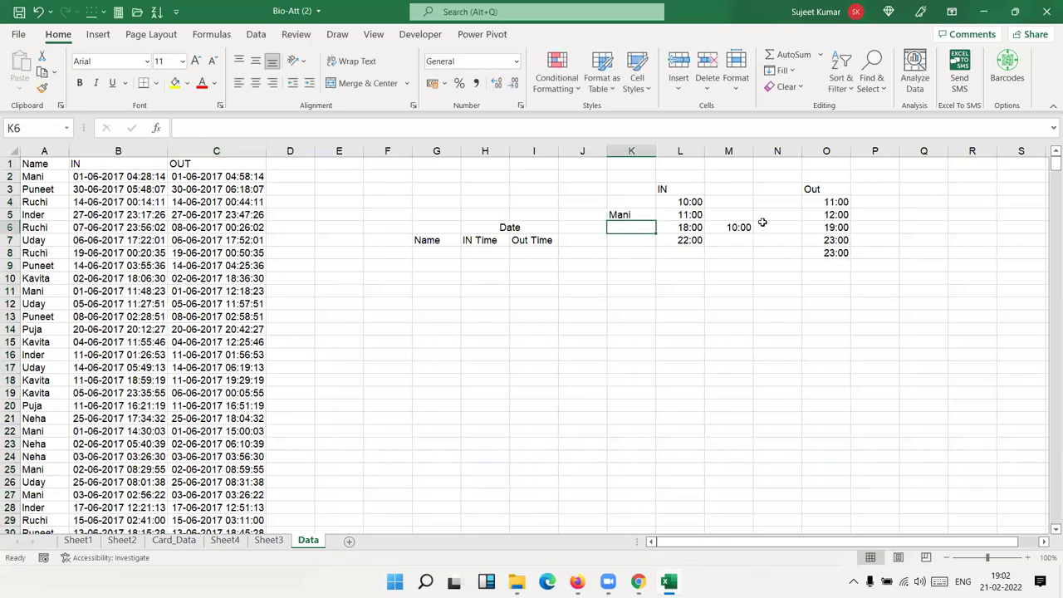
left_click_drag(173, 174, 165, 175)
left_click_drag(683, 201, 677, 241)
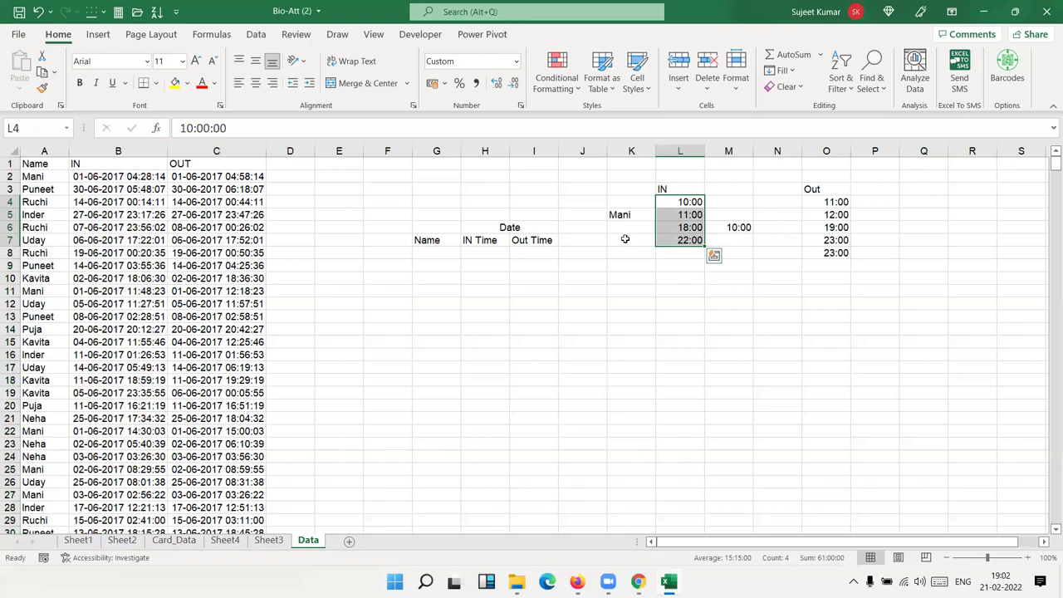
left_click_drag(841, 201, 835, 226)
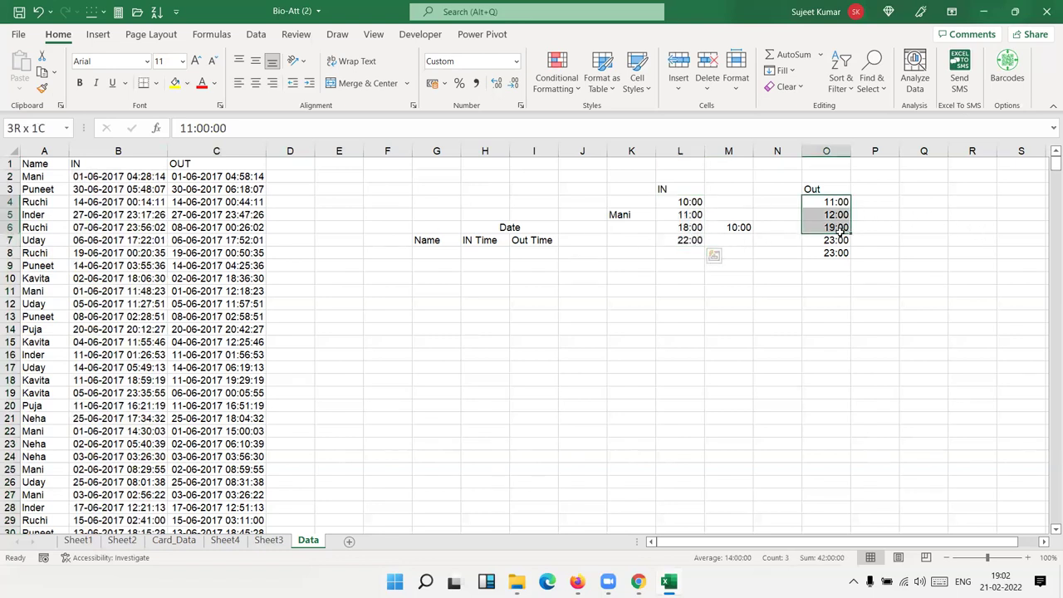
Review the MIN formula in M6 and MAX formula in O8, then switch to Sheet3
double_click(745, 225)
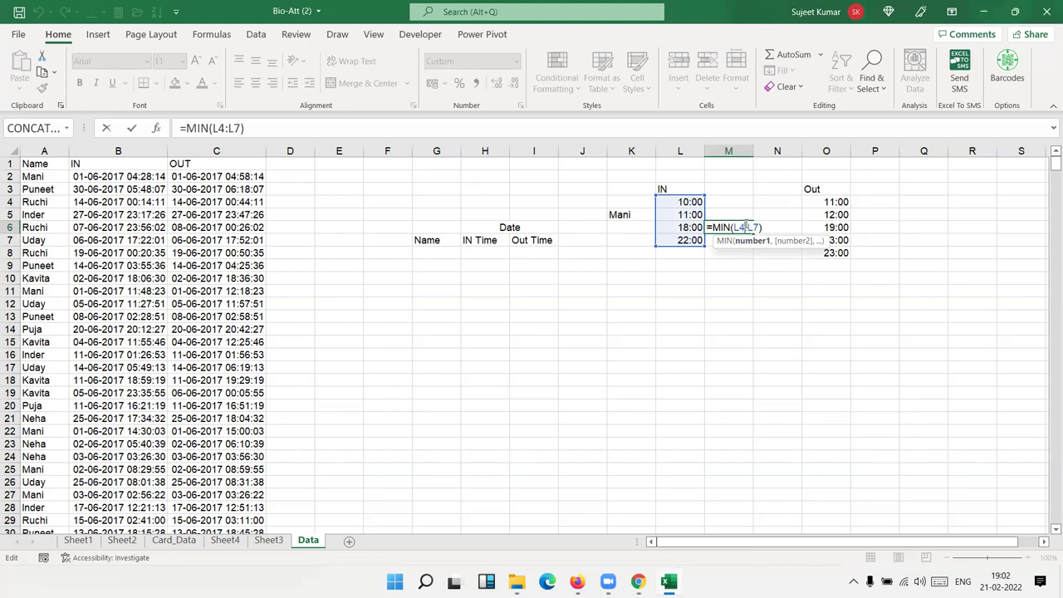
key("Escape")
left_click(826, 253)
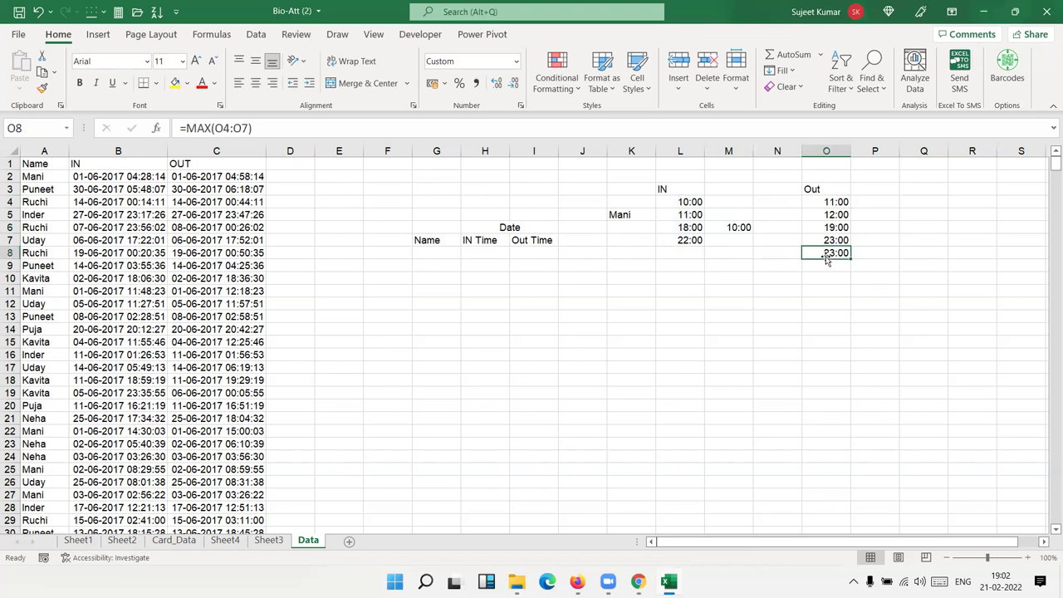
double_click(826, 253)
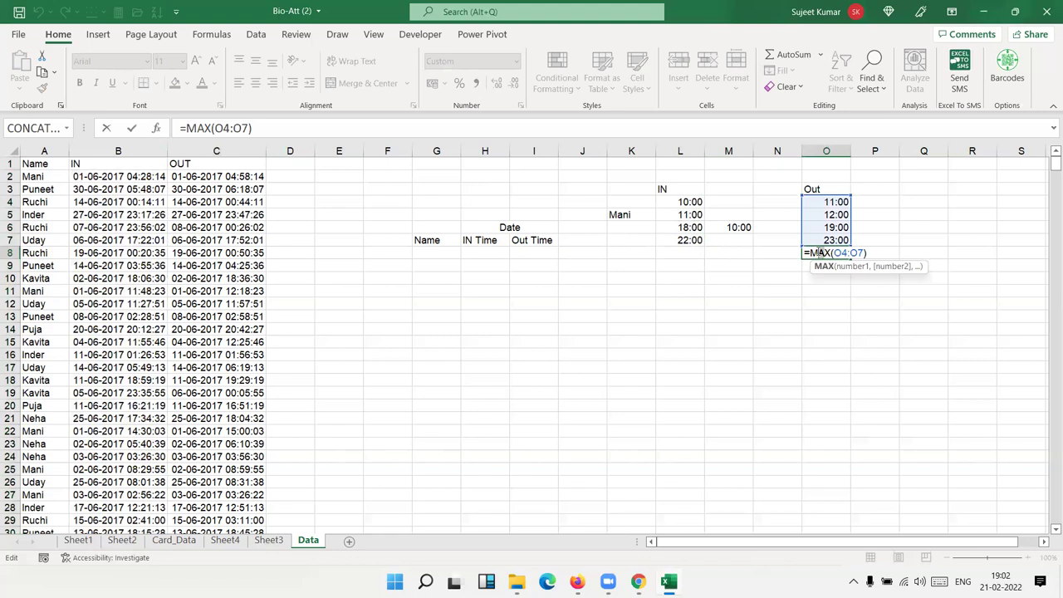
key("Return")
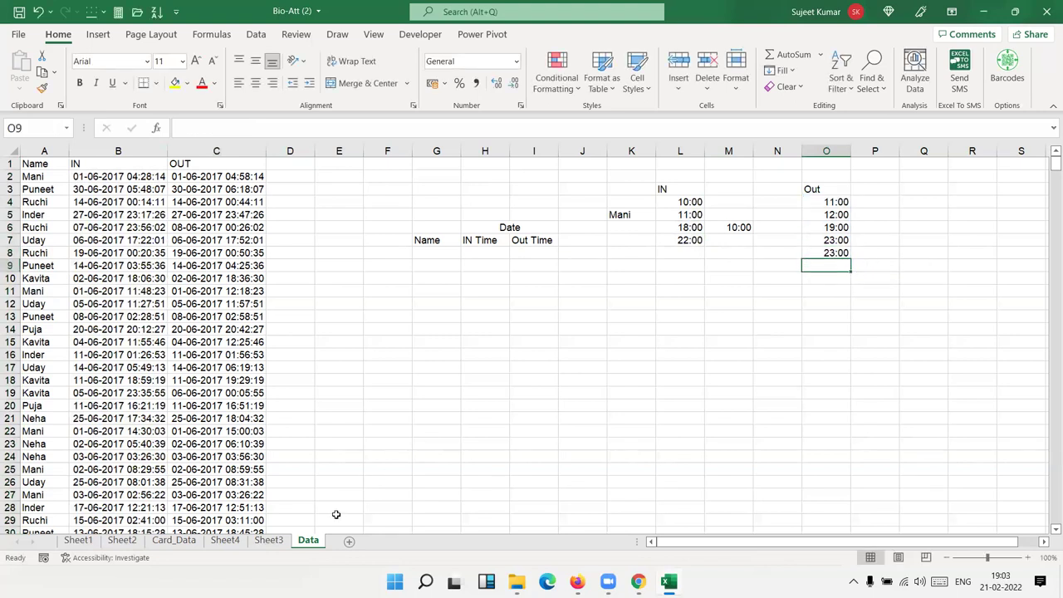
left_click(282, 540)
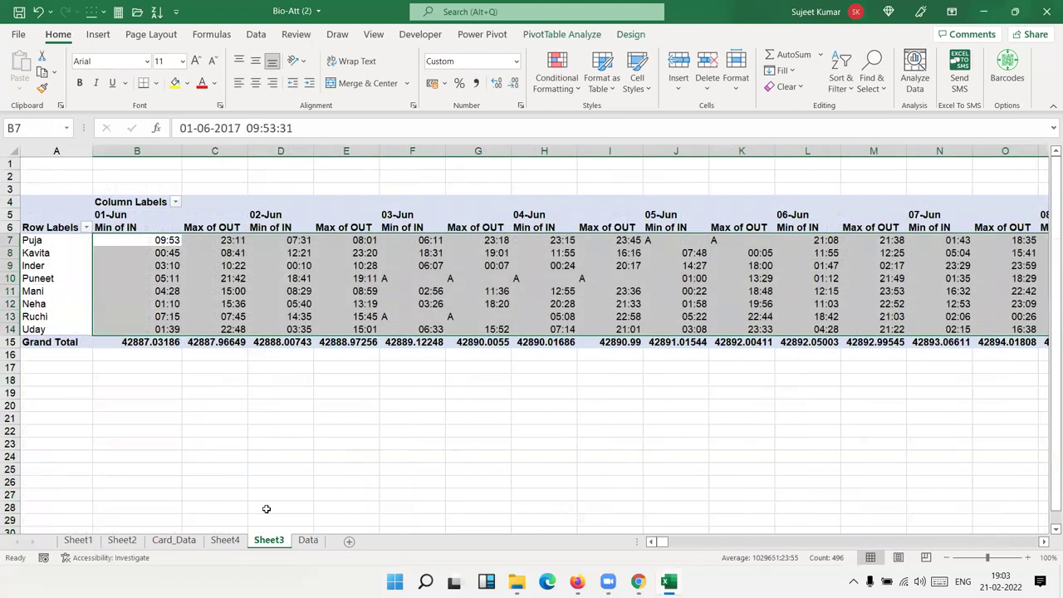
right_click(184, 277)
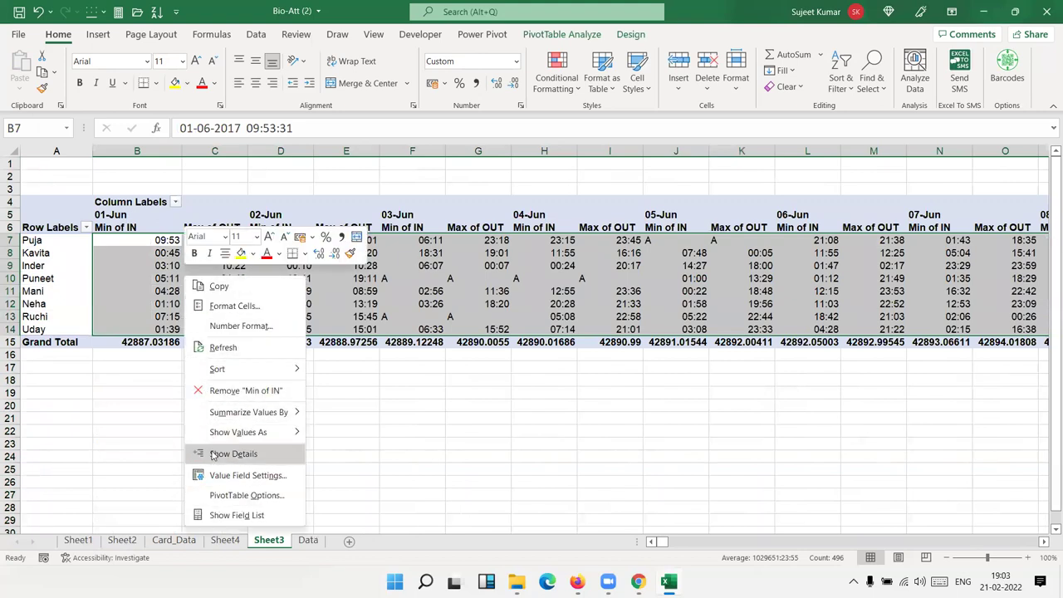
Format the pivot's IN and OUT values with the Time '1:30 PM' style, e.g. 9:53 AM
left_click(214, 454)
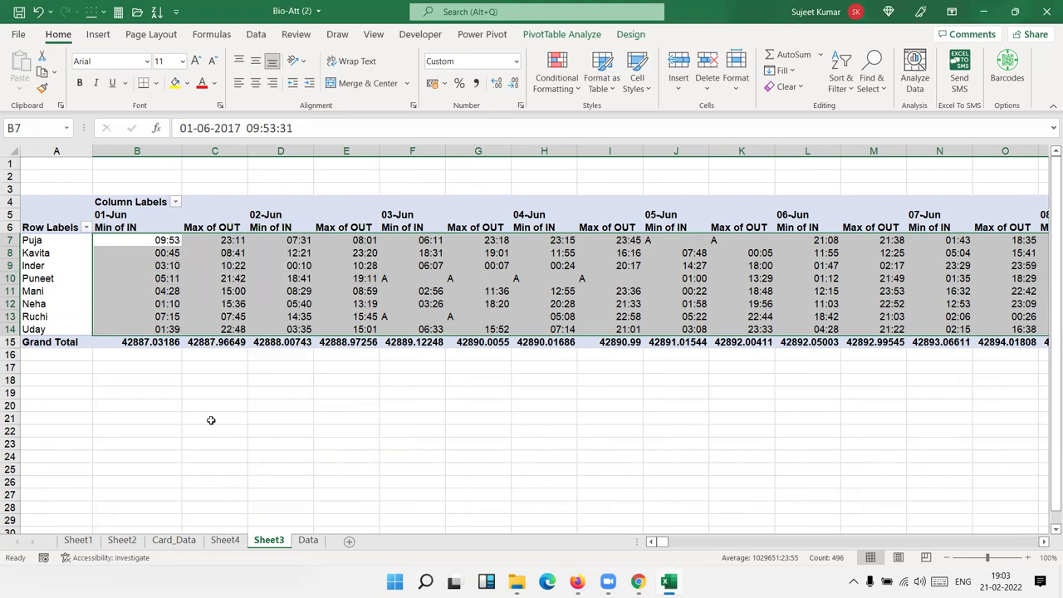
key("ctrl+shift+asciitilde")
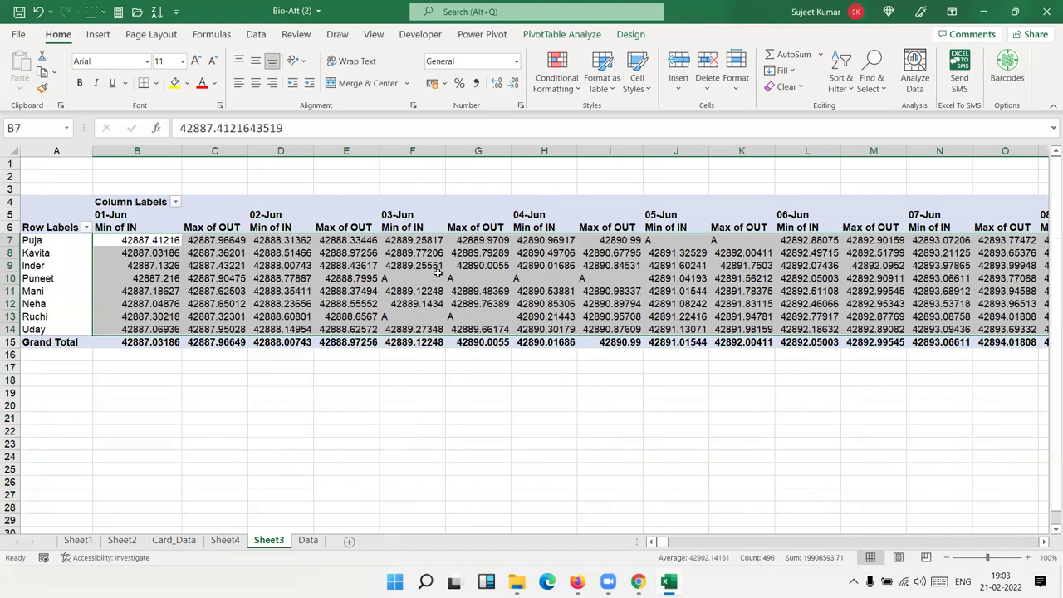
left_click(521, 106)
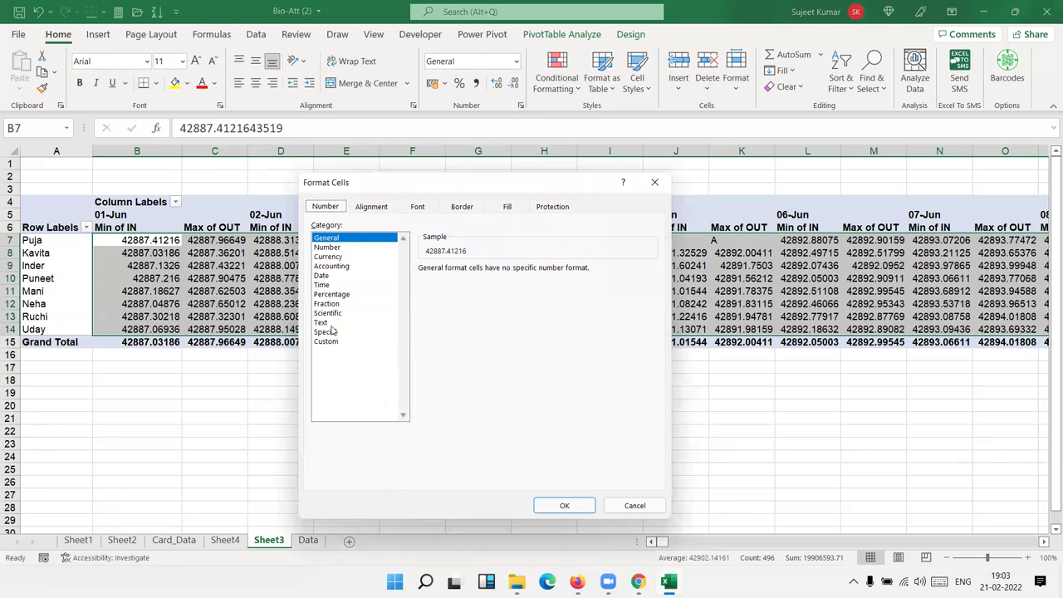
left_click(321, 285)
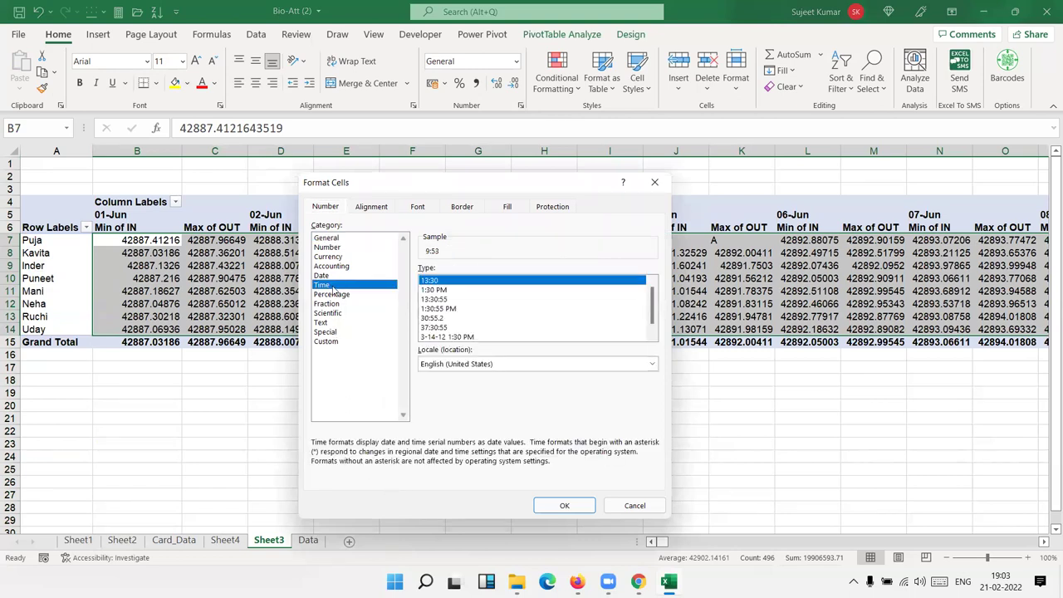
left_click(432, 290)
left_click(565, 505)
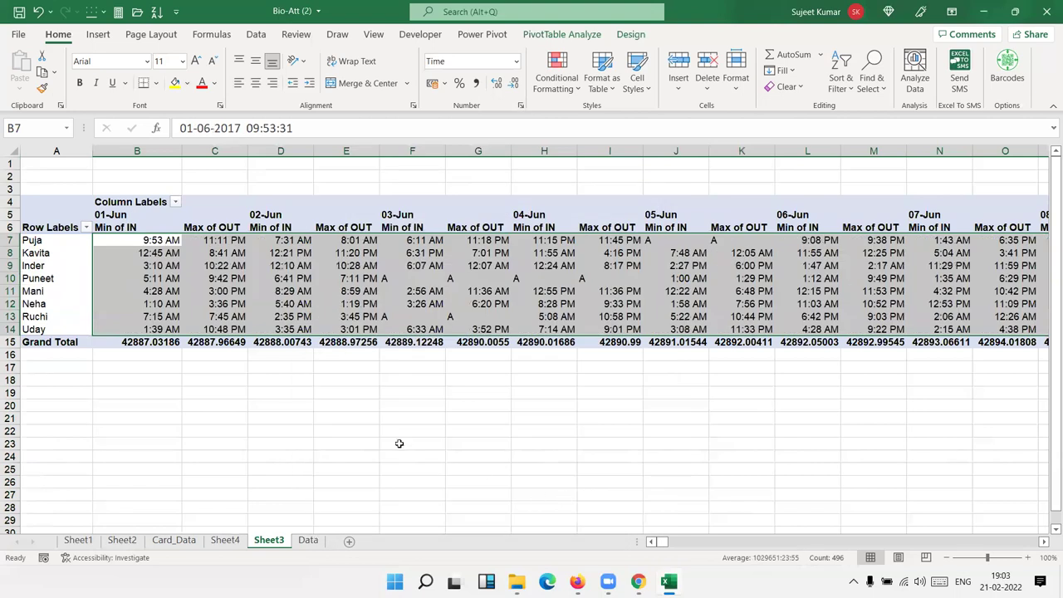
left_click(234, 340)
left_click_drag(282, 342, 349, 341)
Turn off grand totals for both rows and columns in PivotTable Options
right_click(318, 315)
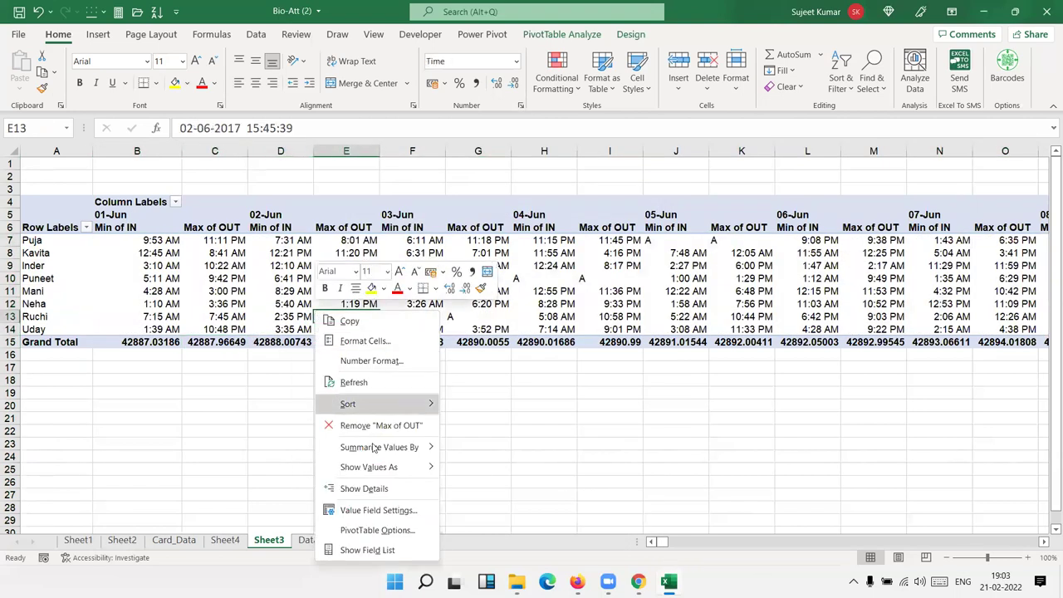
left_click(361, 529)
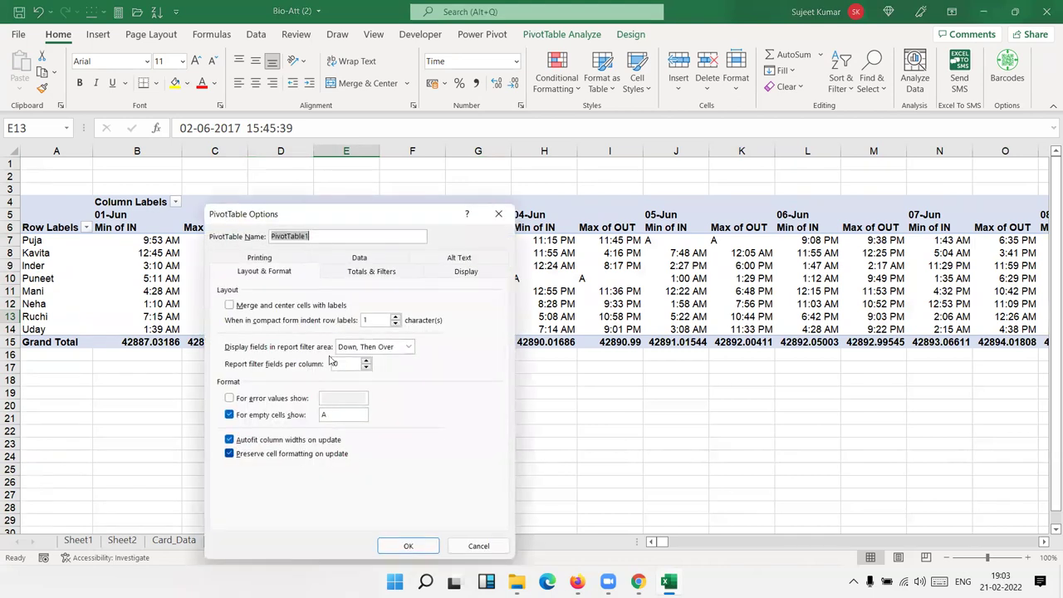
left_click(353, 273)
left_click(229, 319)
left_click(229, 305)
left_click(408, 546)
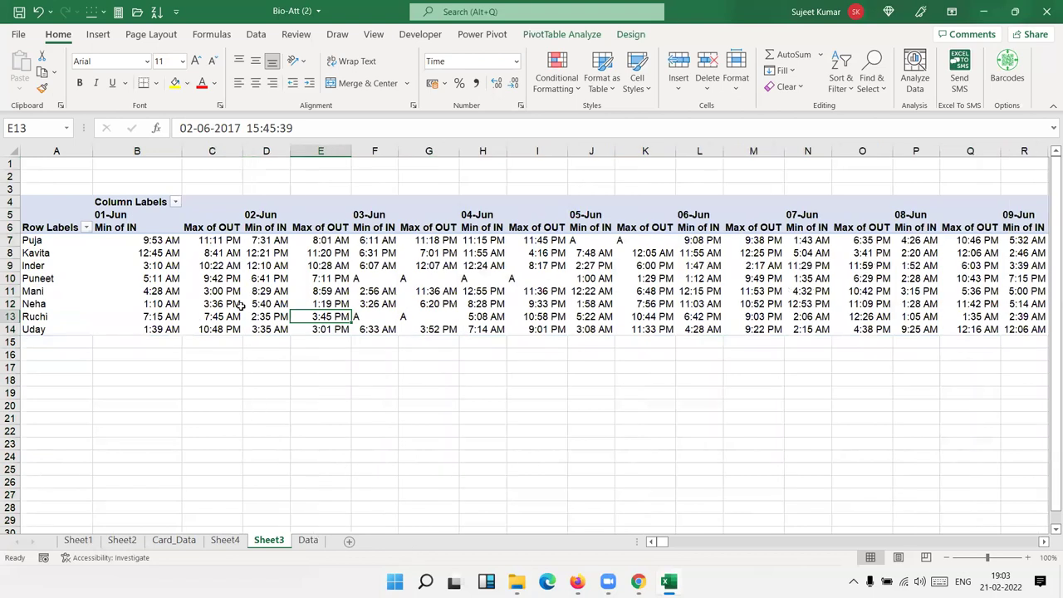
Reopen PivotTable Options and close it without further changes
right_click(336, 294)
left_click(398, 514)
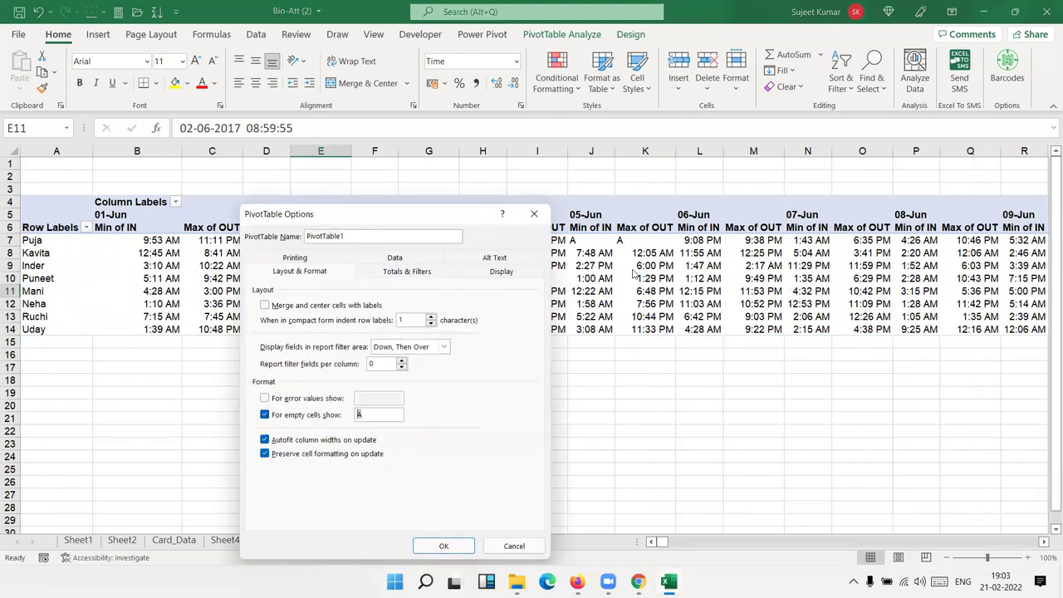
left_click_drag(457, 216, 836, 160)
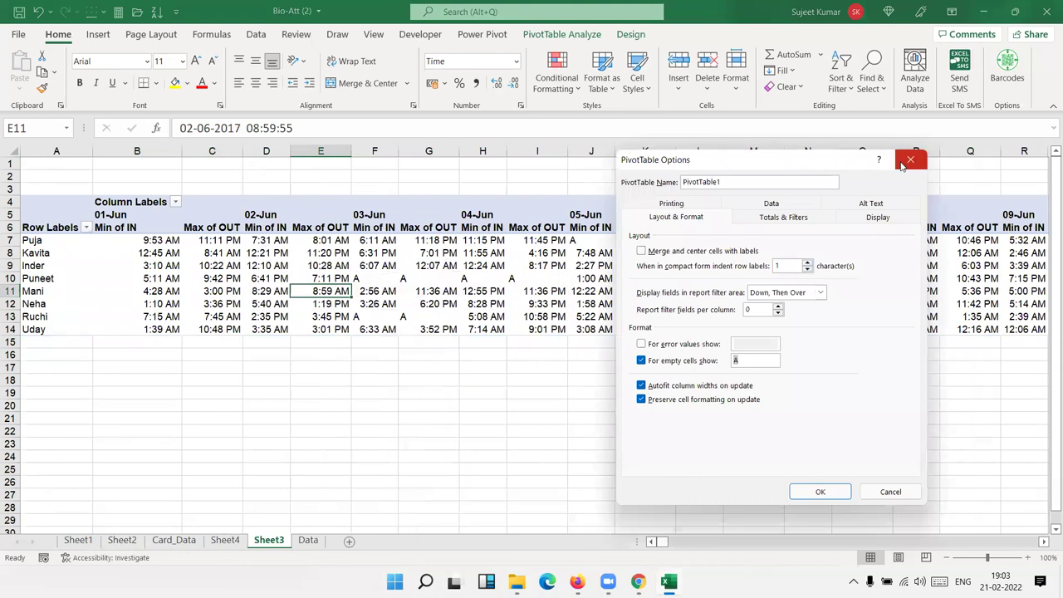
left_click(910, 159)
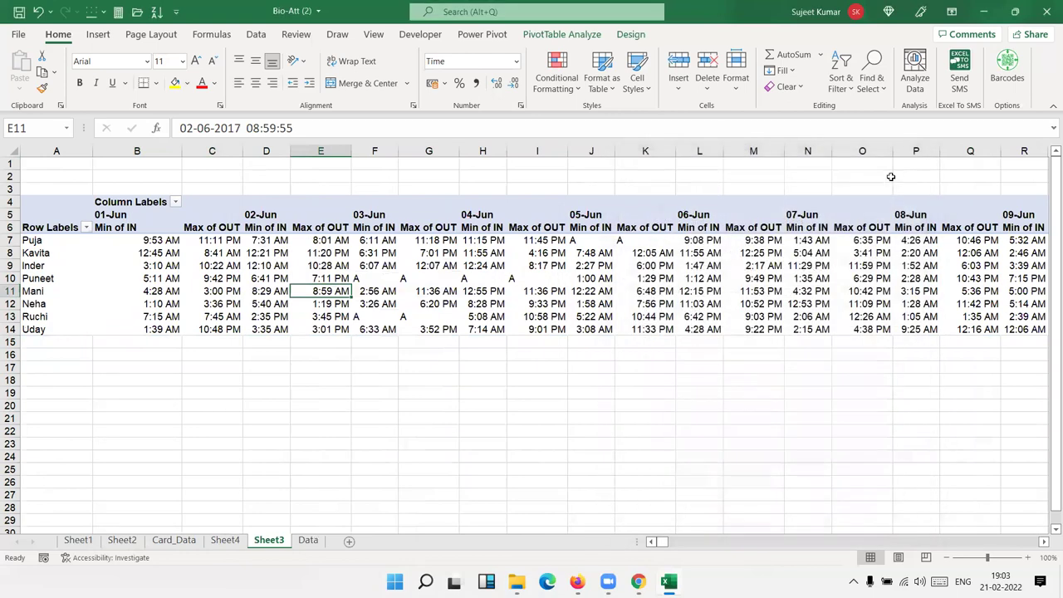
Rename the pivot headers Min of IN, Max of OUT and Row Labels to IN, Out and Name
left_click(157, 230)
type("I")
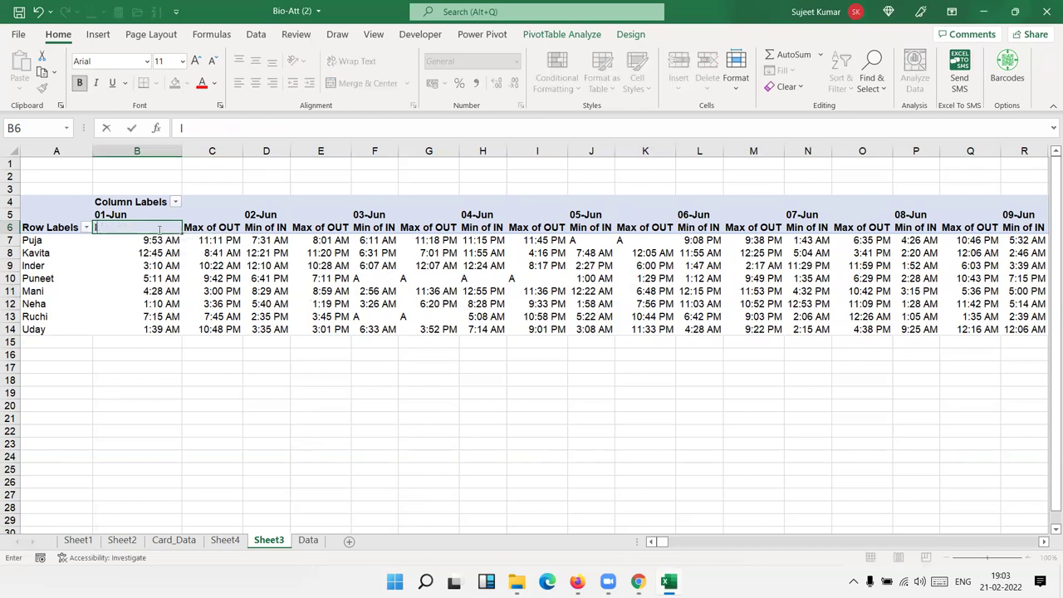
type("N")
key("Return")
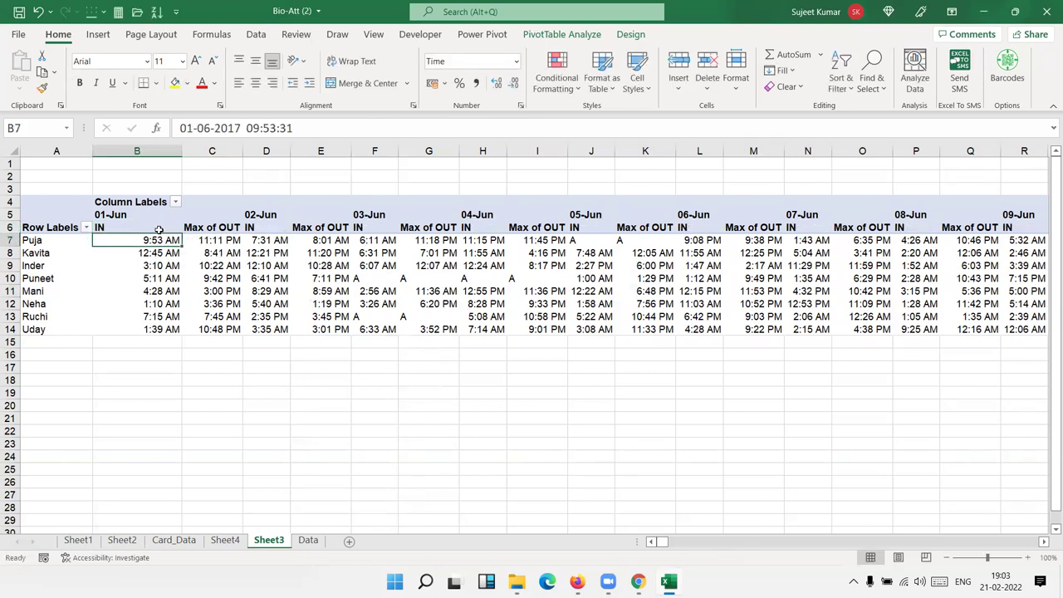
left_click(199, 228)
type("Out")
key("Return")
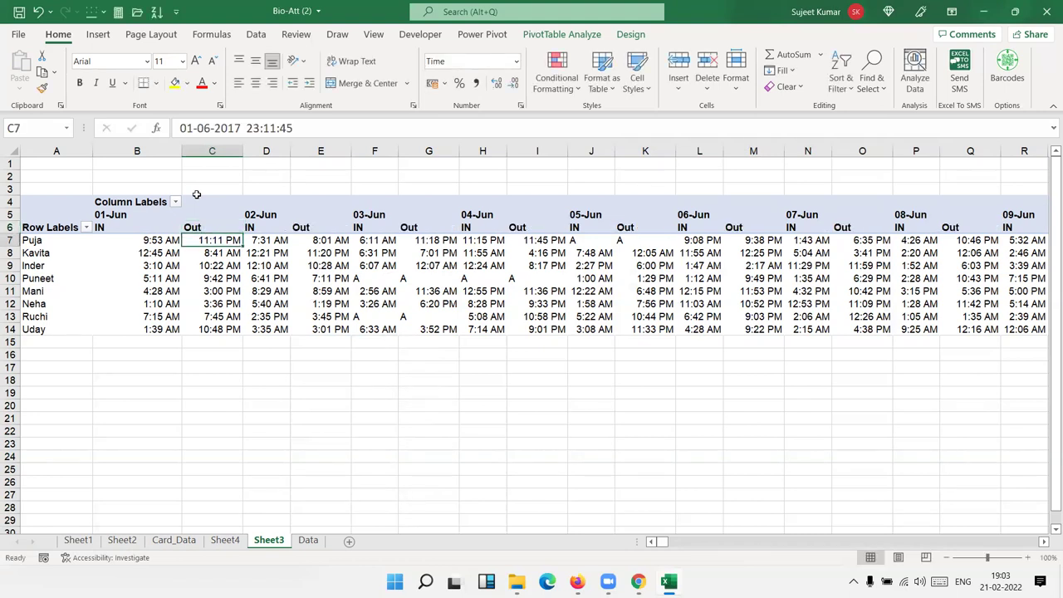
key("Up")
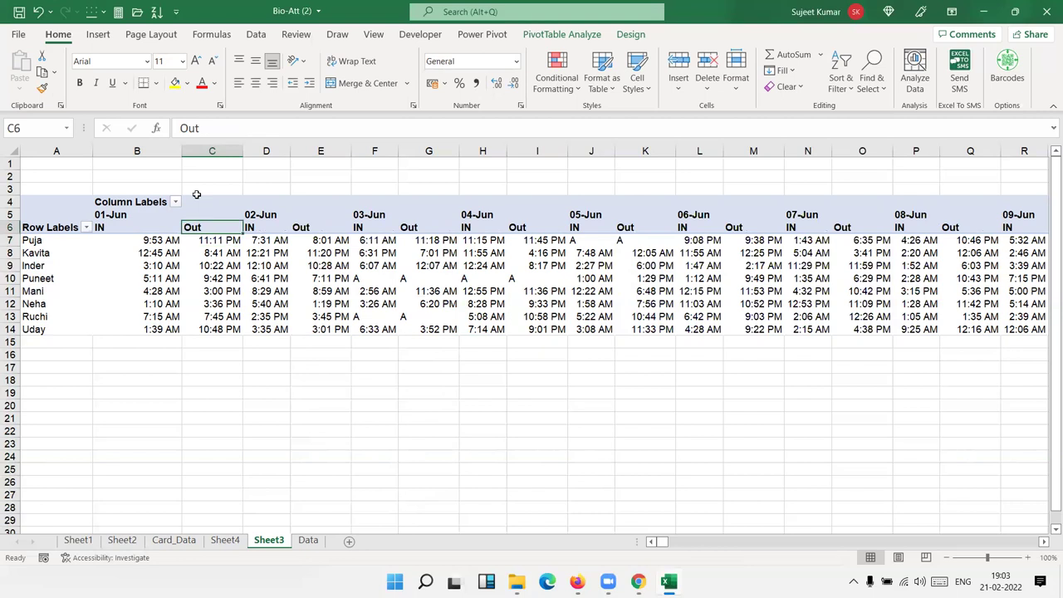
key("Left")
key("Left")
type("Name")
key("Return")
Select the pivot's data from its corner through all date columns and employee rows, and copy it
key("Right")
key("Right")
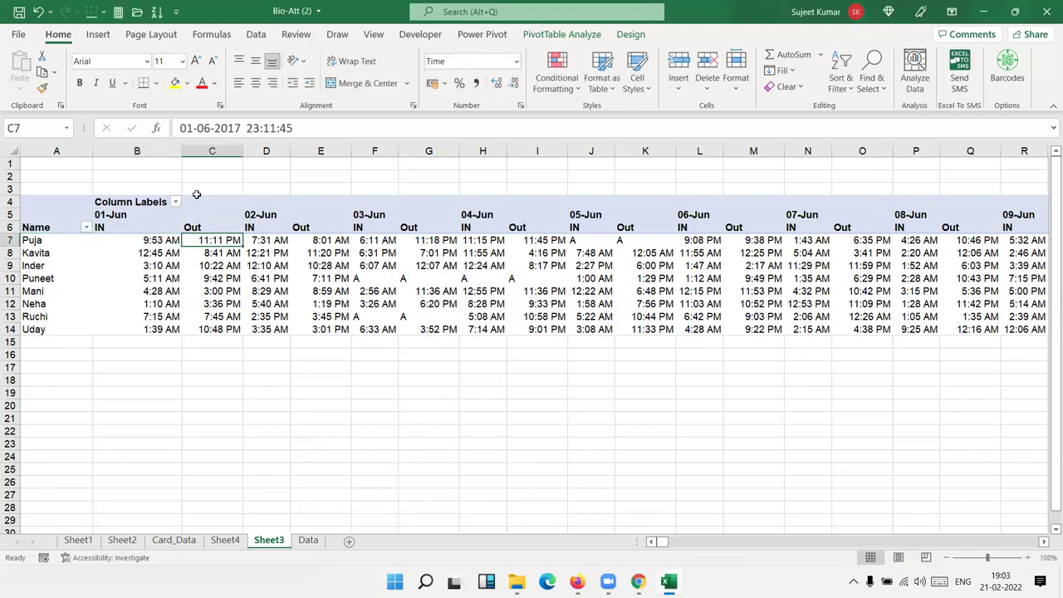
key("Left")
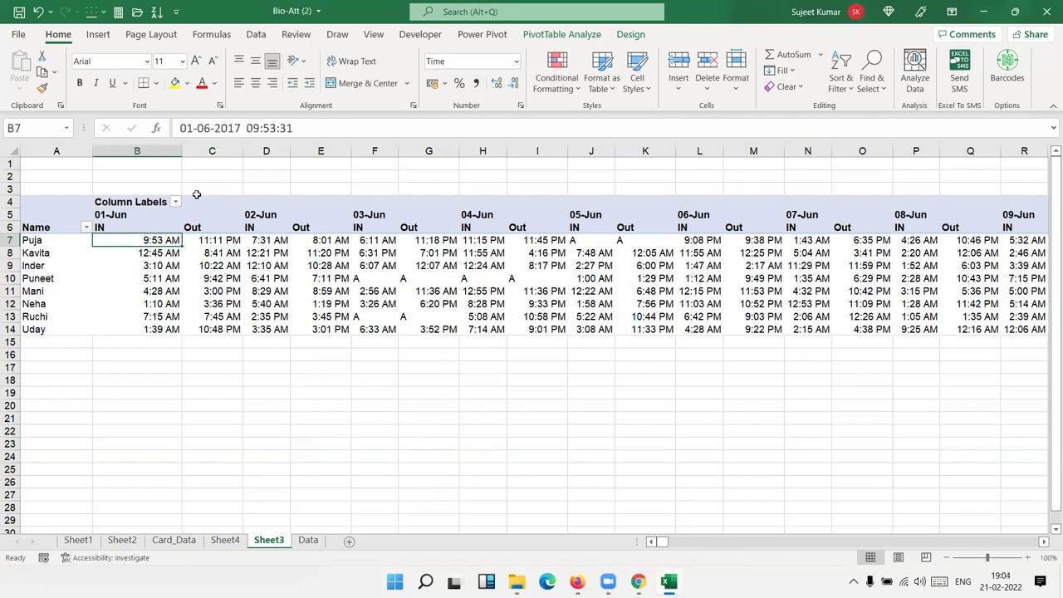
key("Right")
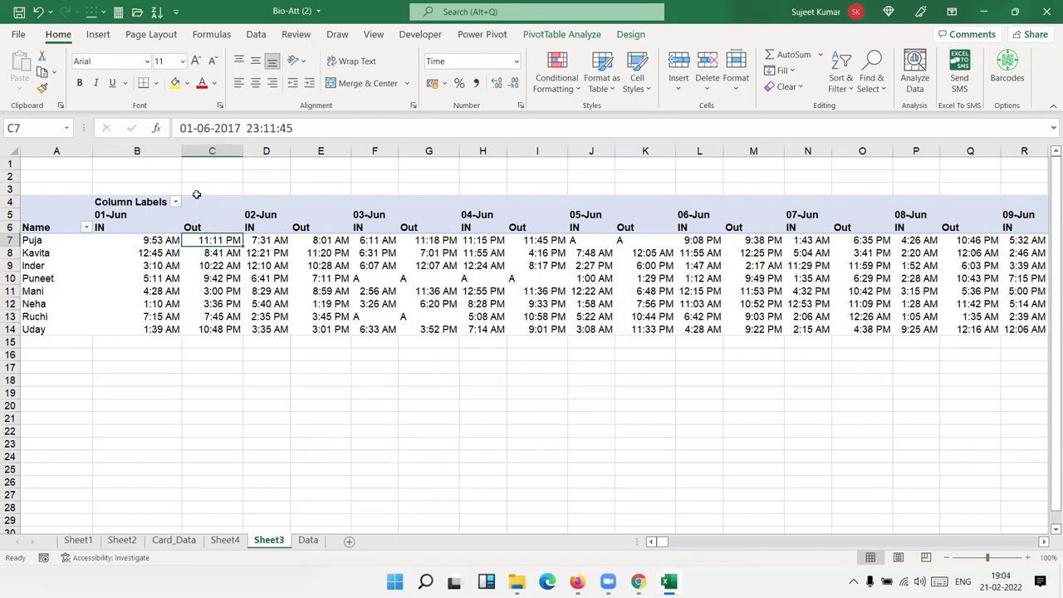
key("Up")
key("Left")
key("Left")
key("Up")
key("shift+Right")
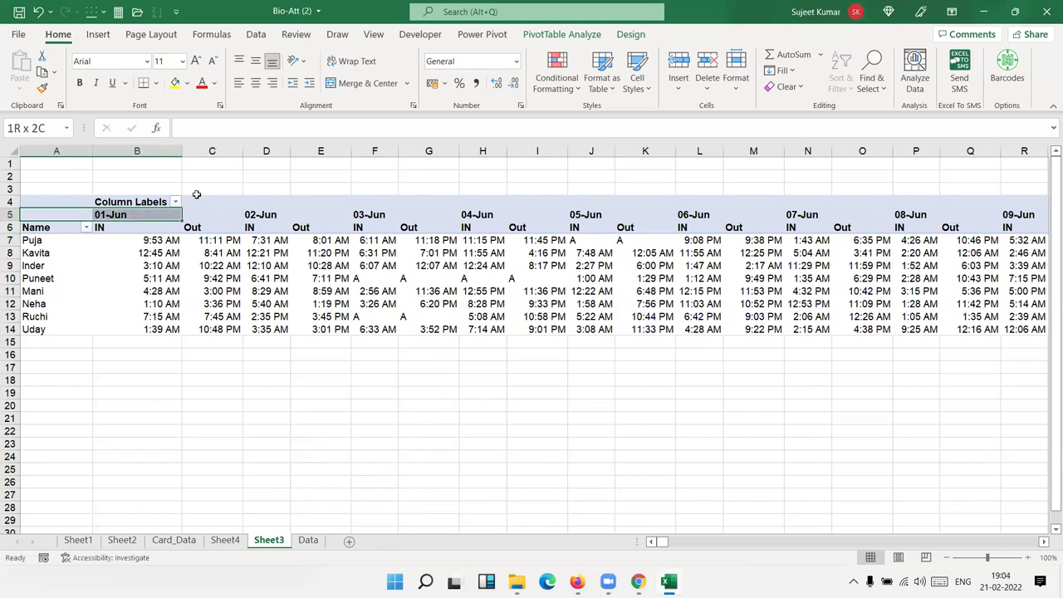
key("shift+Right")
key("shift+Right")
key("shift+Right")
key("shift+Right")
key("shift+Right")
key("shift+Right")
key("shift+Right")
key("shift+Right")
key("shift+Right")
key("shift+Right")
key("shift+Right")
key("shift+Right")
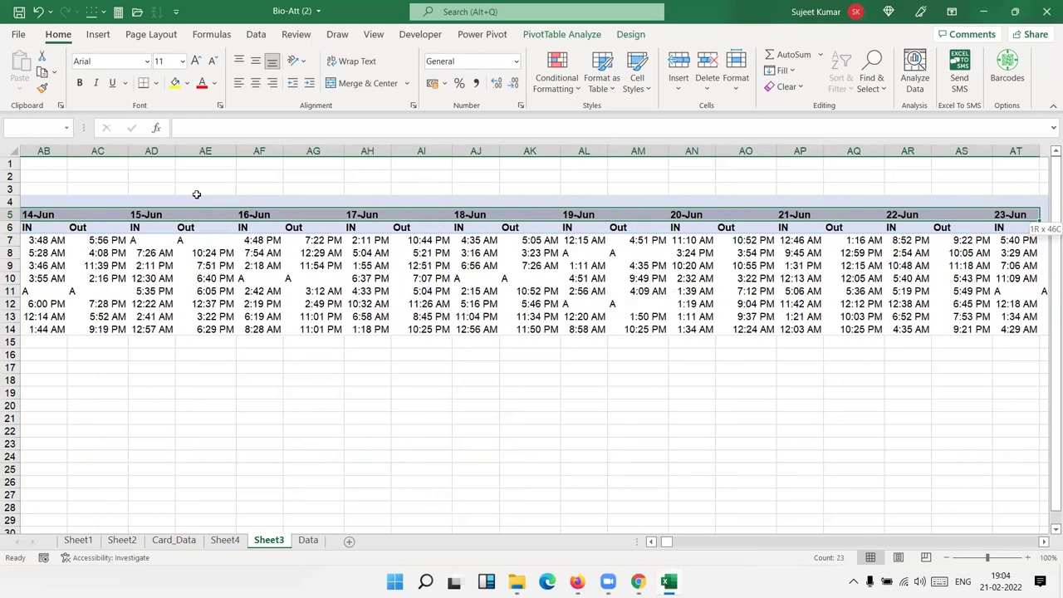
key("shift+Right")
key("shift+Right")
key("shift+Right")
key("shift+Down")
key("shift+Down")
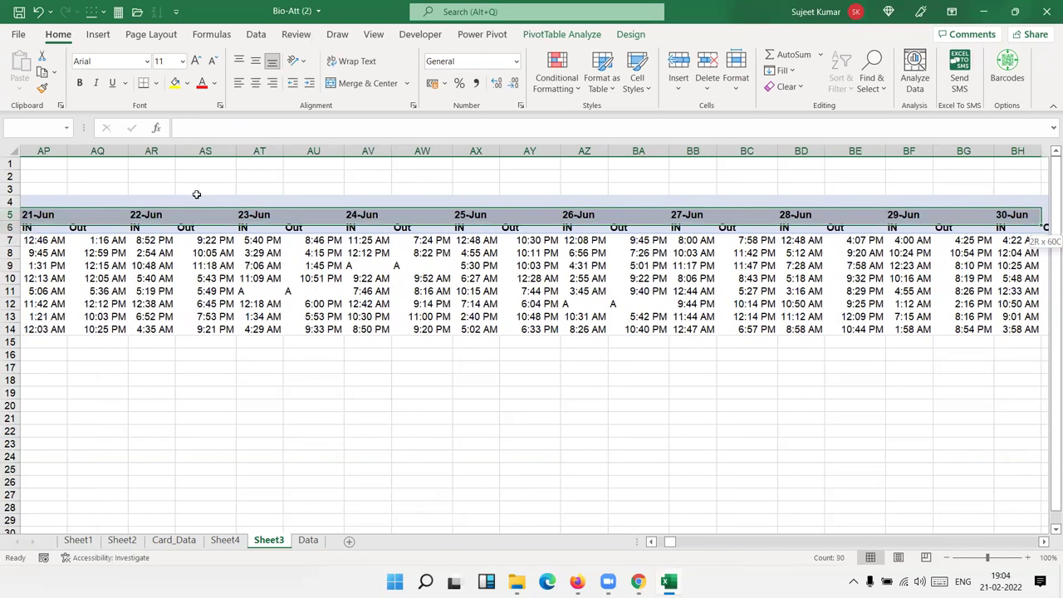
key("ctrl+shift+Down")
key("ctrl+shift+Down")
key("ctrl+shift+Up")
left_click_drag(196, 195, 196, 194)
scroll(288, 271, "up", 5)
key("ctrl+c")
Add a new sheet, Sheet5, and paste the copied attendance data as values only
left_click(348, 540)
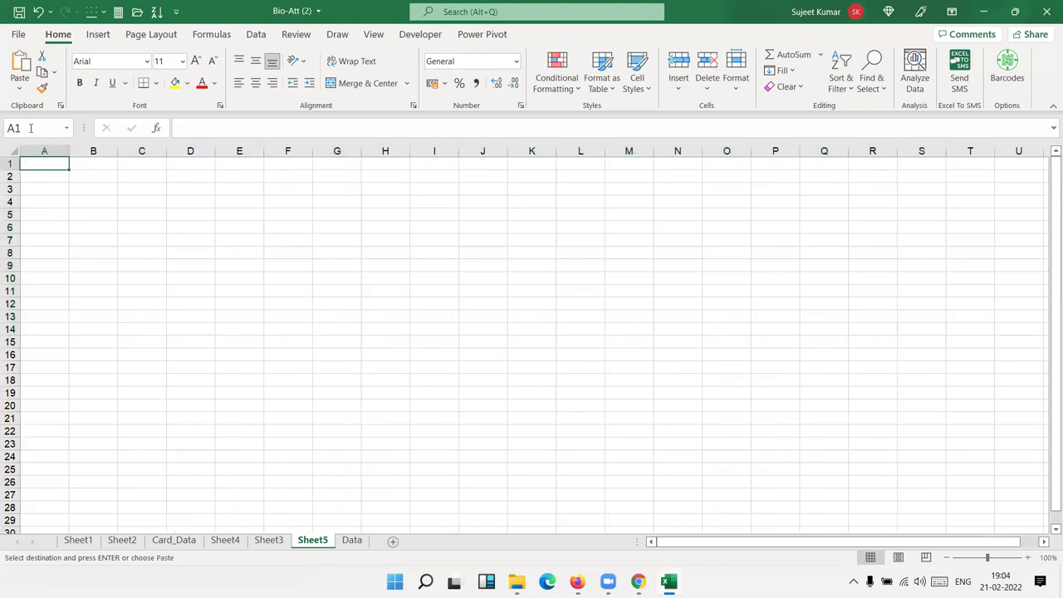
left_click(19, 88)
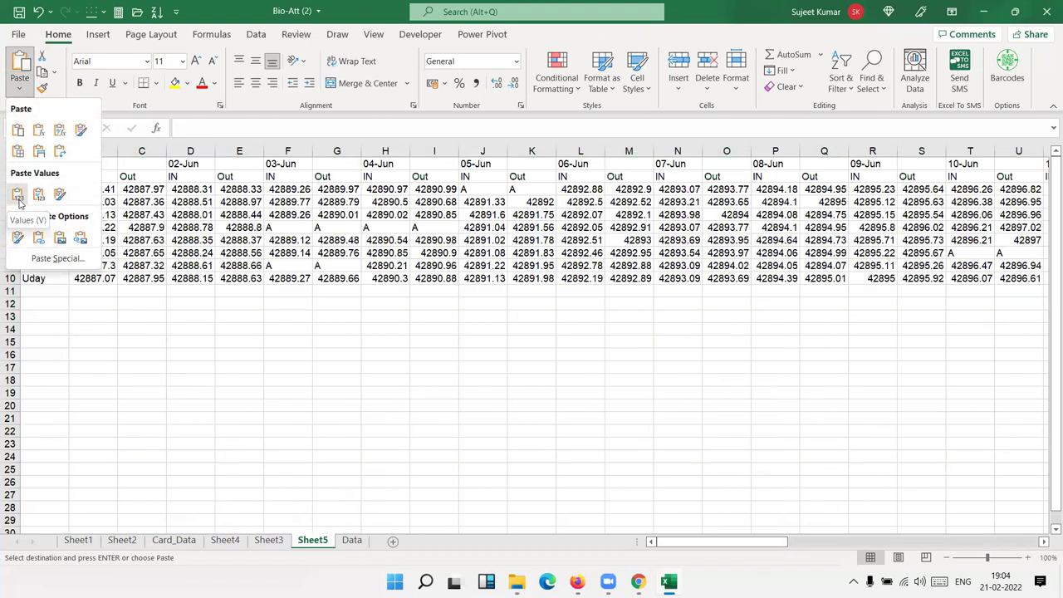
left_click(18, 196)
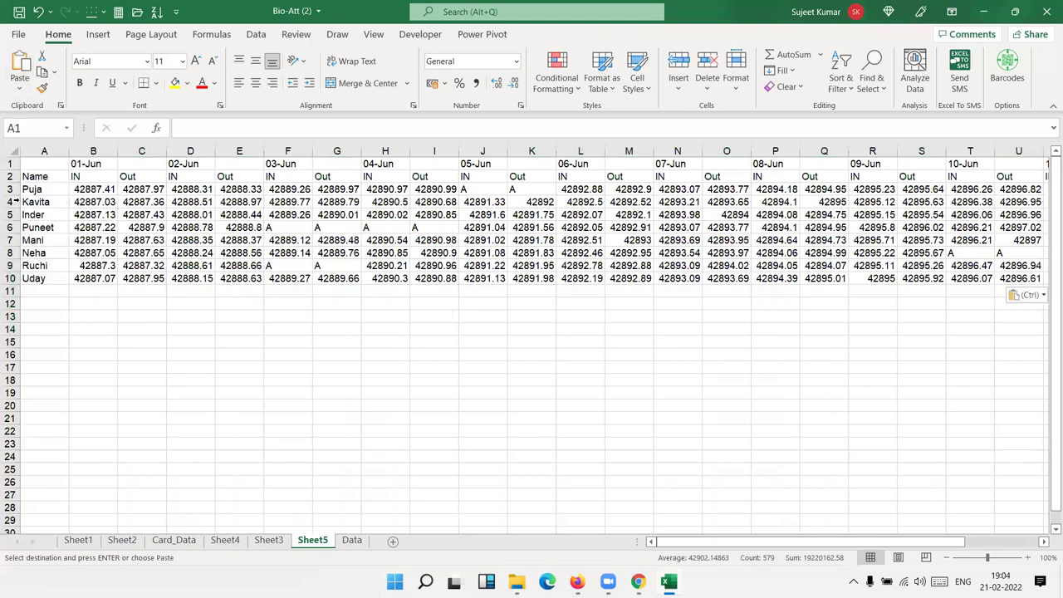
Paste Special the formats onto the pasted range so times show like 9:53 AM
right_click(63, 201)
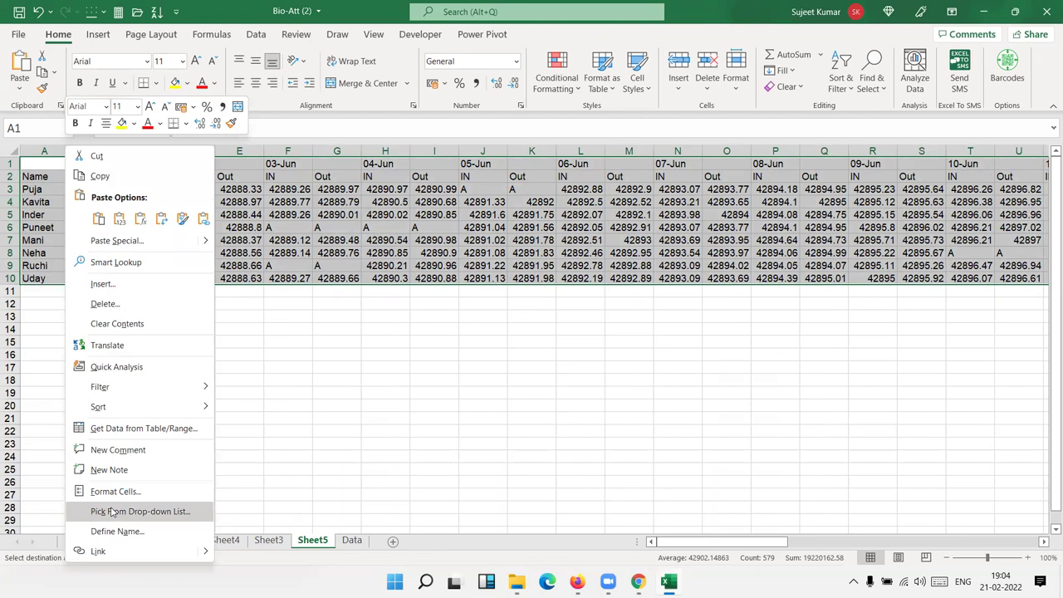
left_click(104, 245)
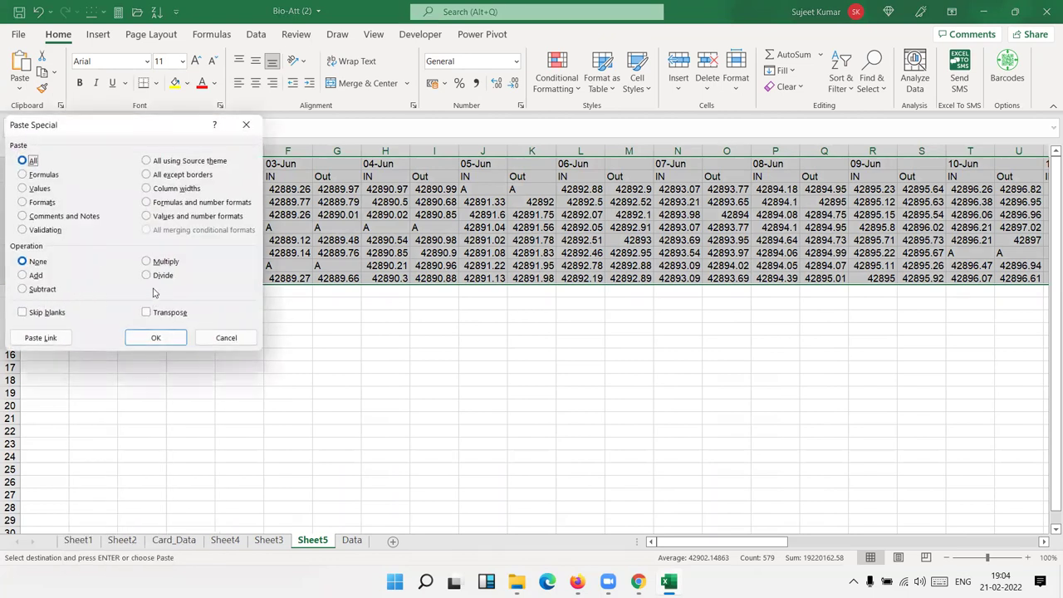
left_click(44, 202)
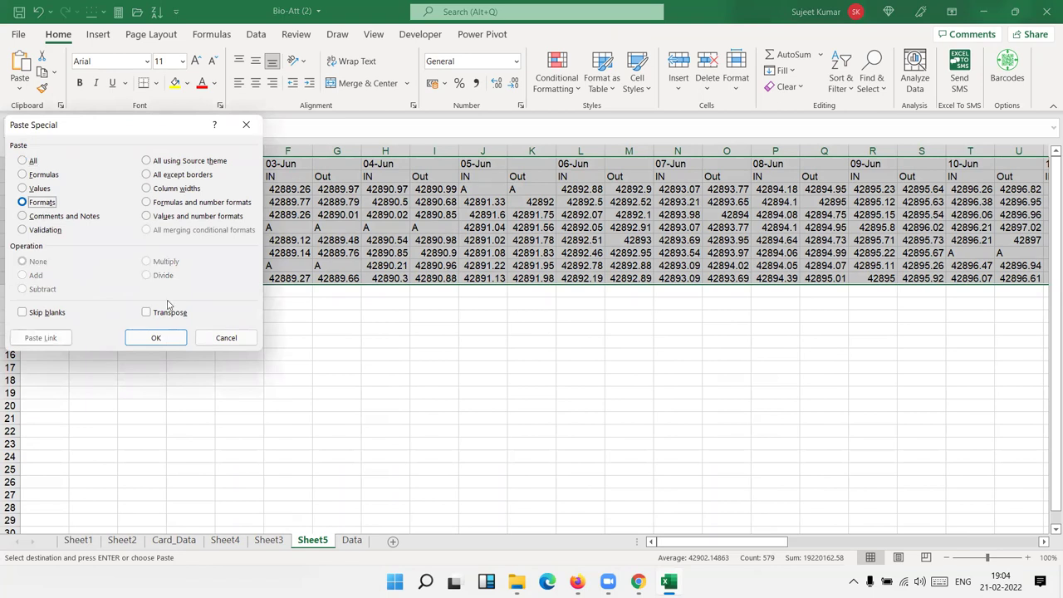
left_click(156, 338)
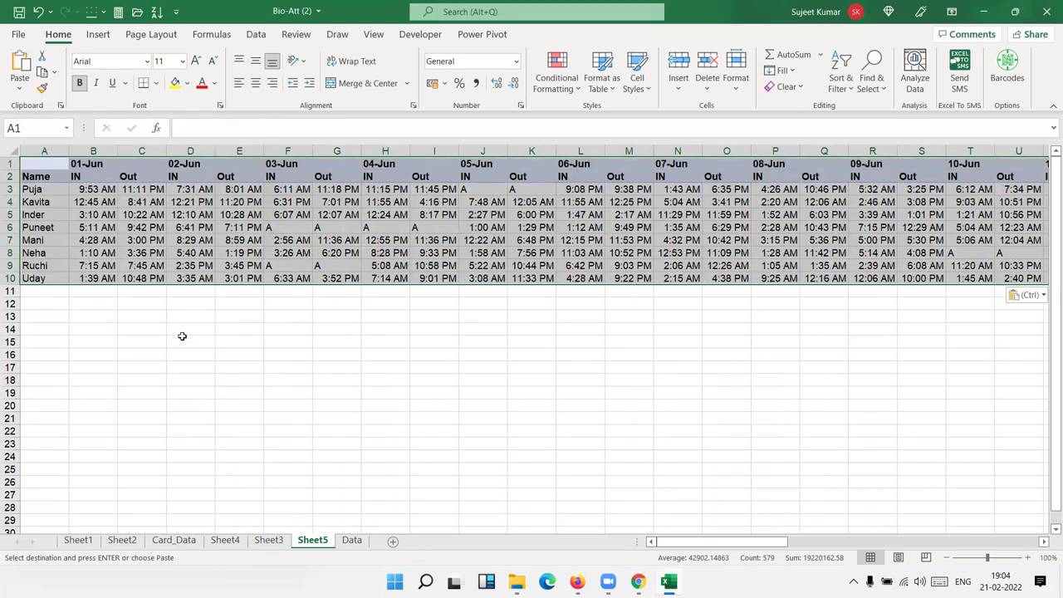
Insert a blank column D before 02-Jun and head it Hours in D2
left_click(208, 254)
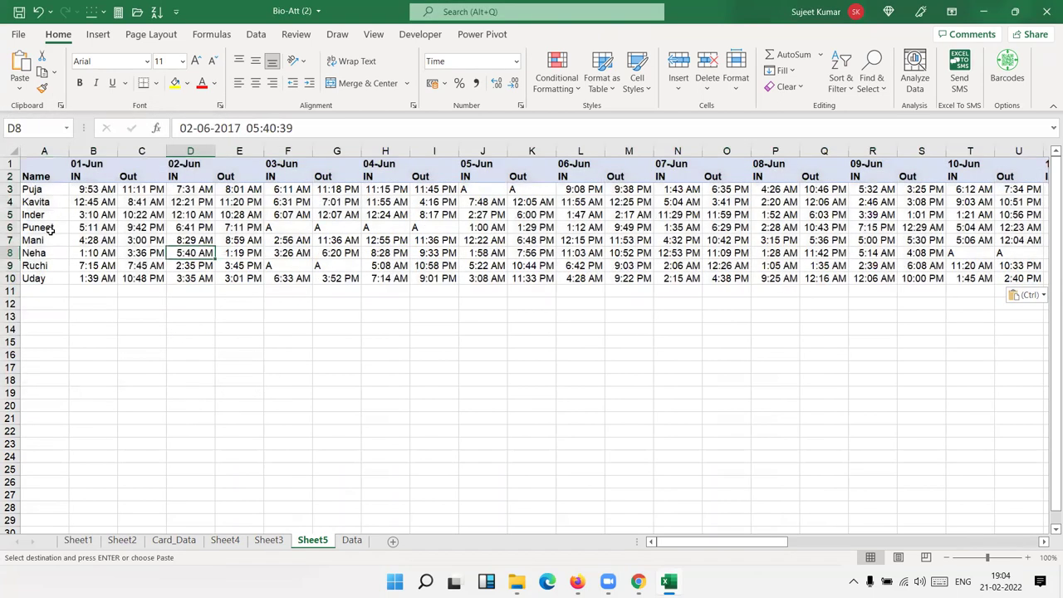
left_click(144, 191)
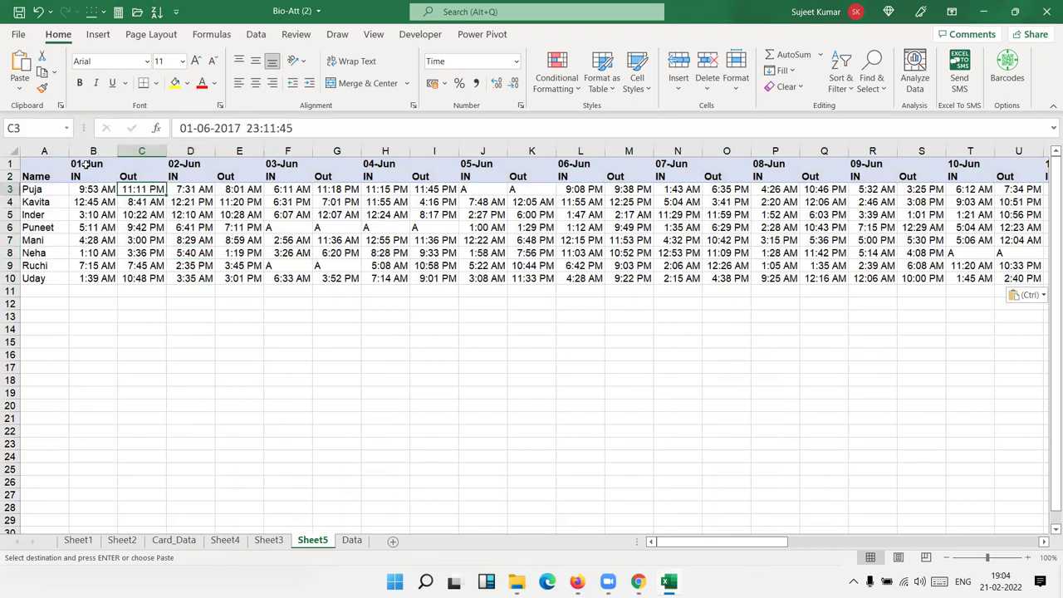
left_click_drag(93, 151, 141, 150)
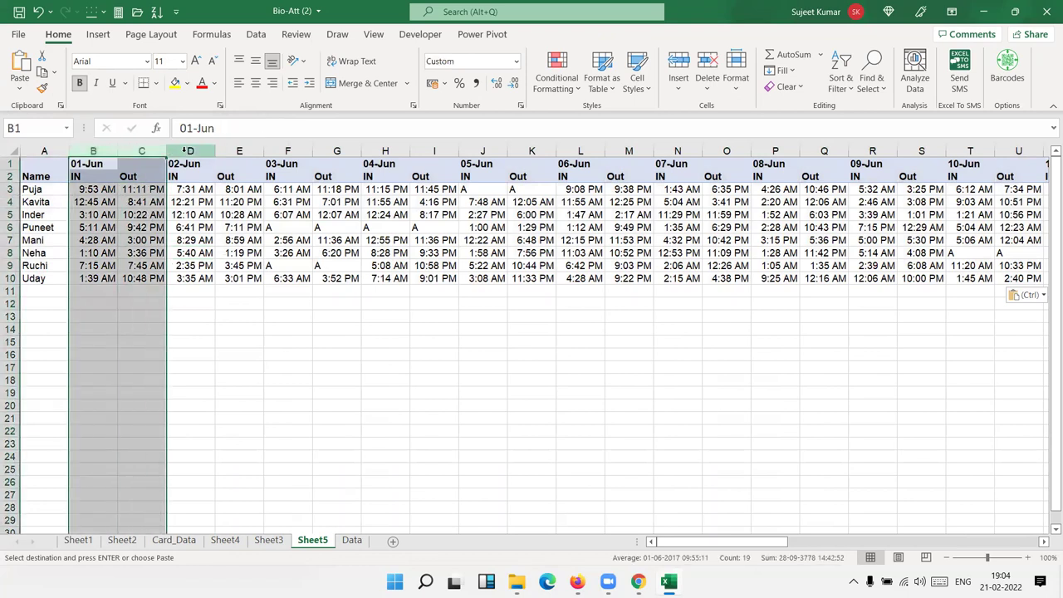
left_click(186, 150)
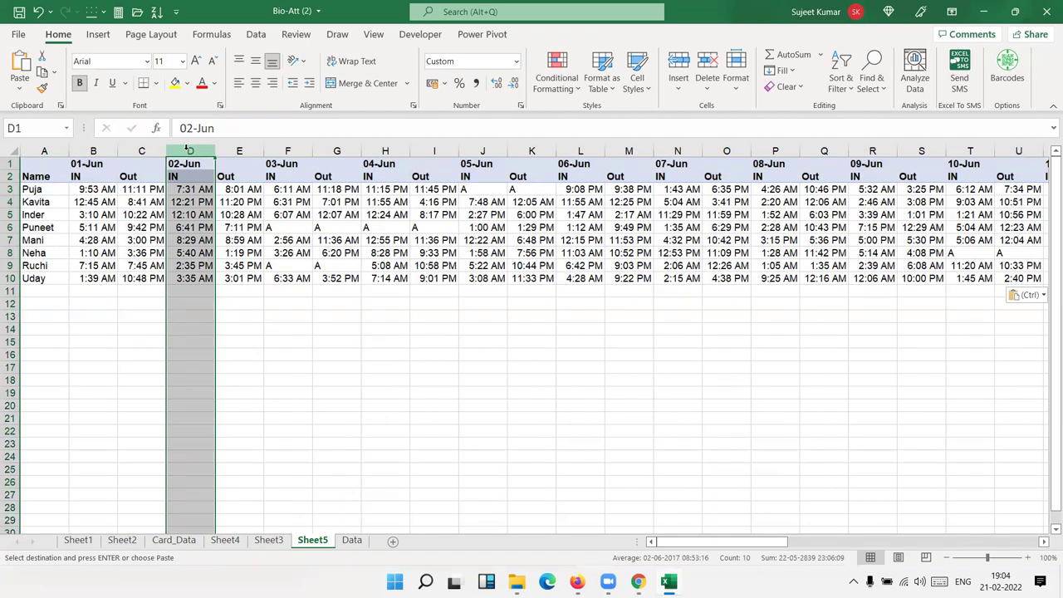
key("Escape")
key("ctrl+plus")
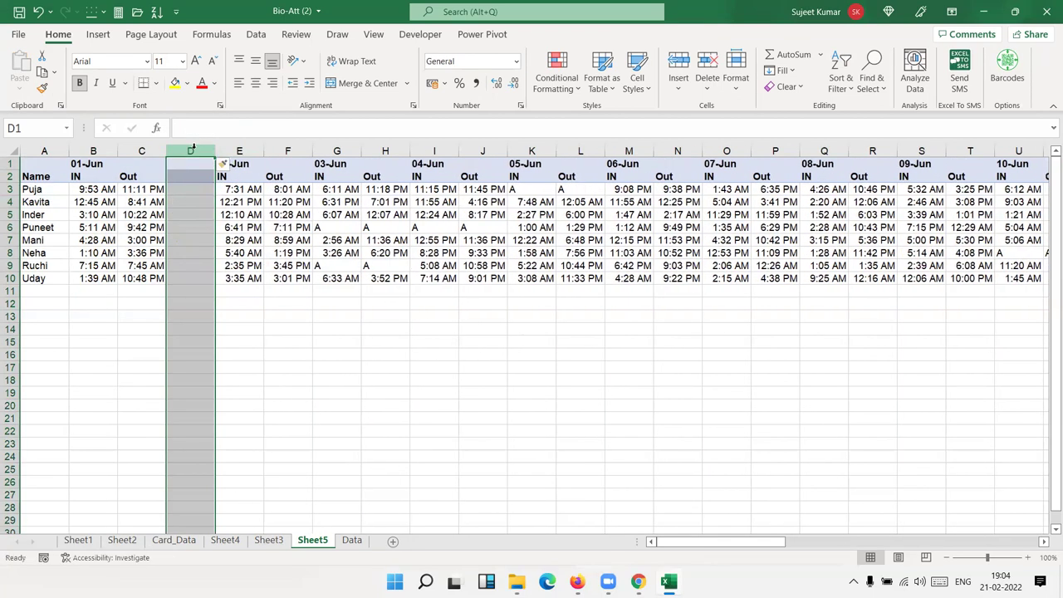
key("Down")
type("Hour")
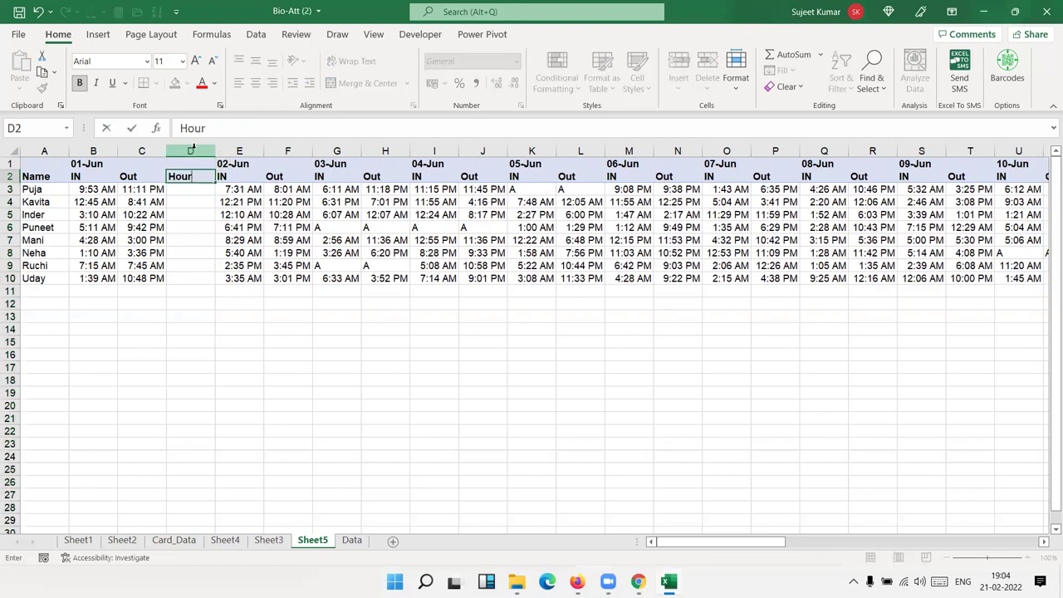
key("Return")
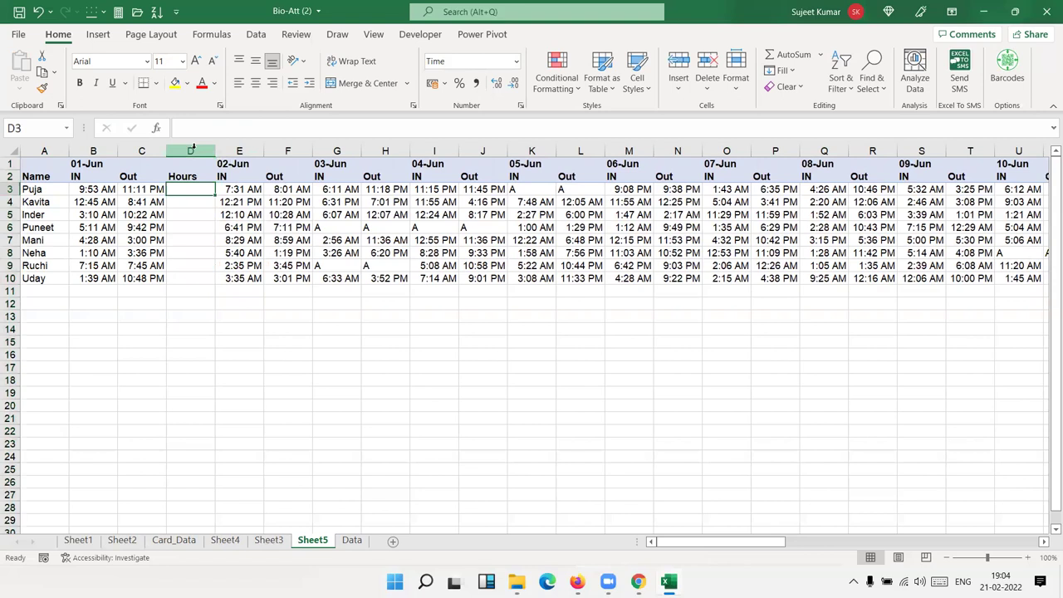
Insert a blank column G before 03-Jun and head it Hours in G2
key("Right")
key("Right")
key("Right")
key("ctrl+space")
key("ctrl+plus")
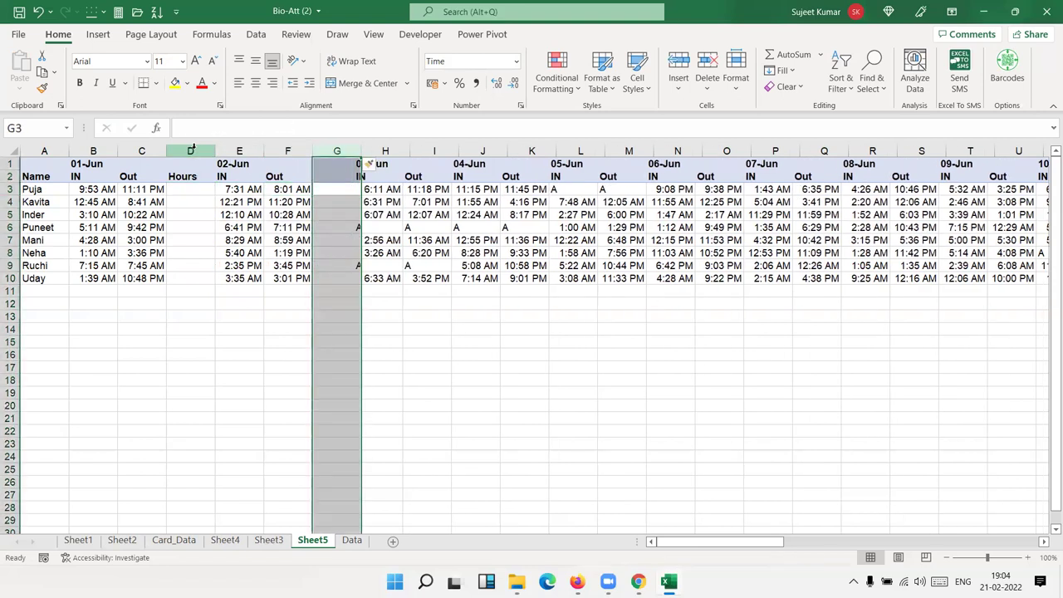
key("Up")
key("Down")
key("Up")
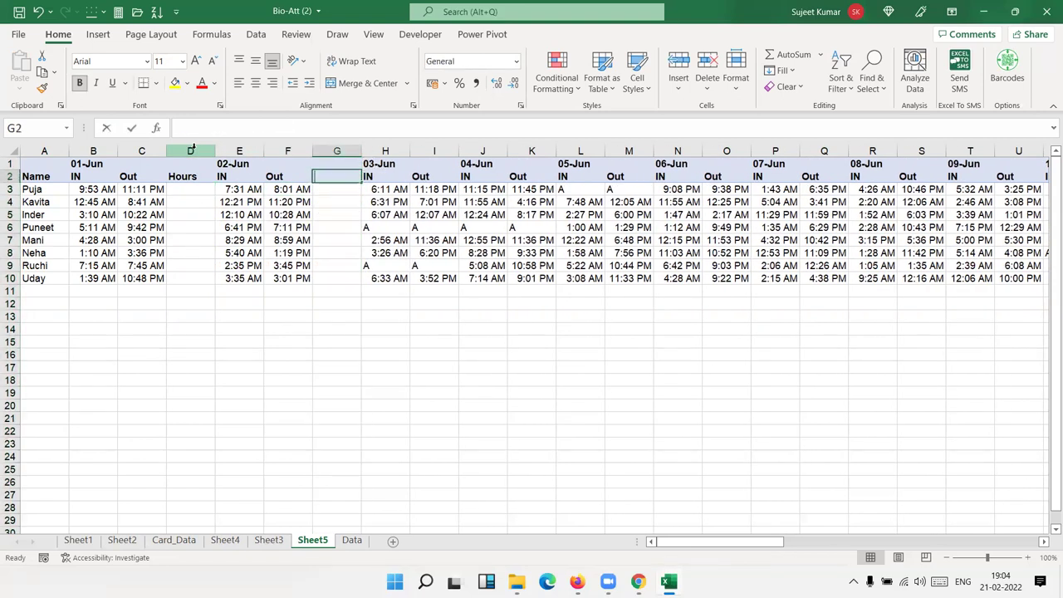
type("Hoiu")
key("BackSpace")
key("BackSpace")
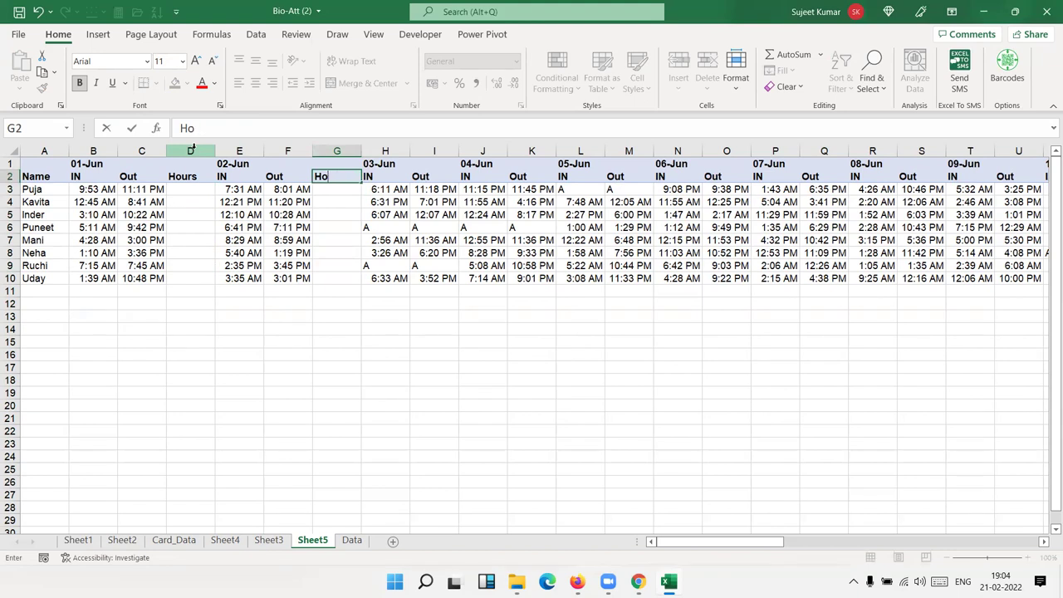
type("urs")
key("Return")
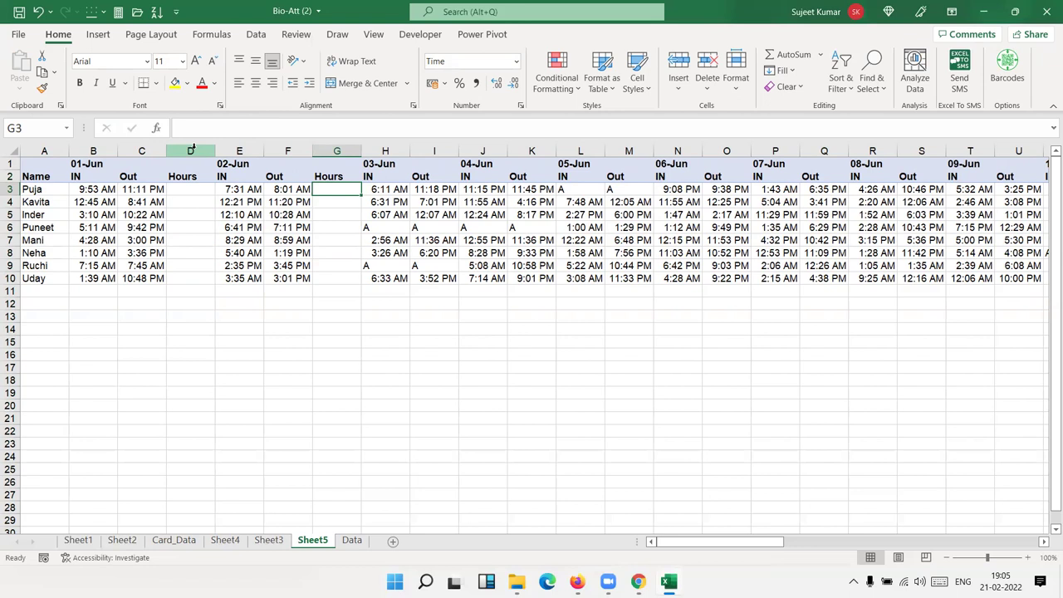
key("ctrl+space")
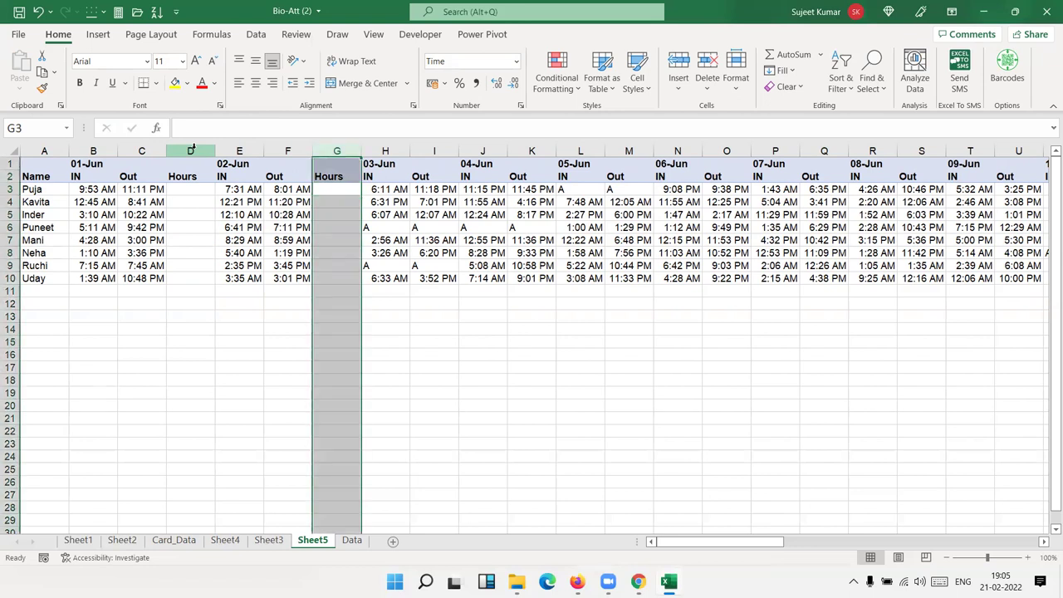
key("Up")
key("Down")
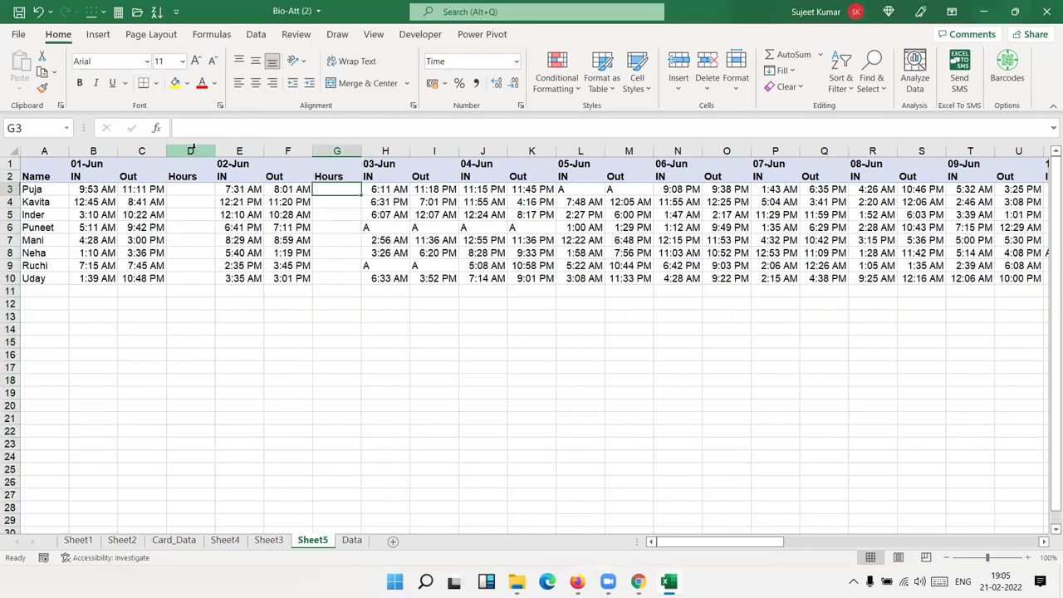
key("shift+space")
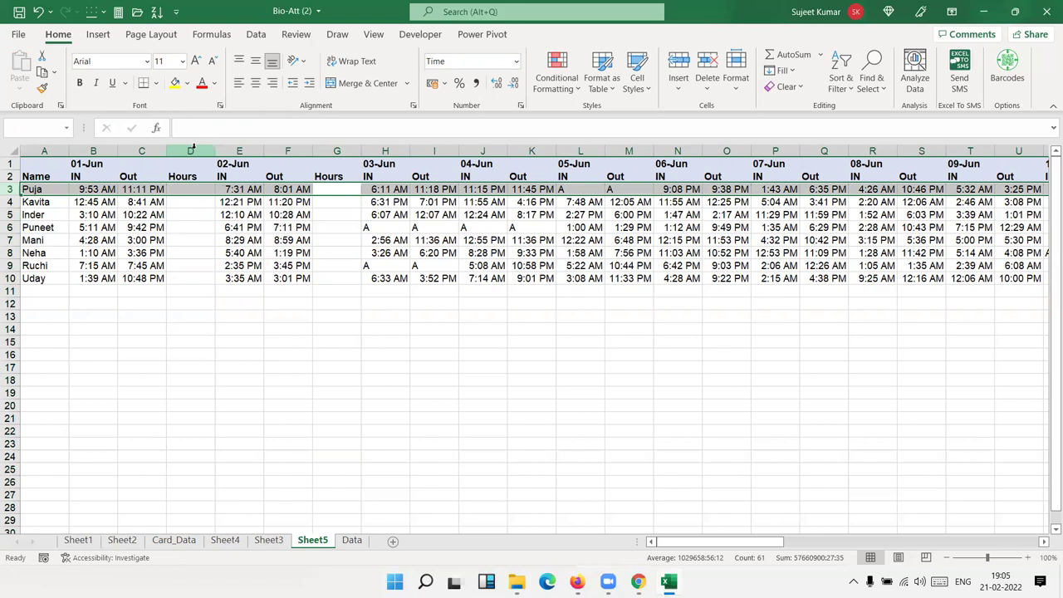
Delete the two added Hours columns again
key("Left")
key("Left")
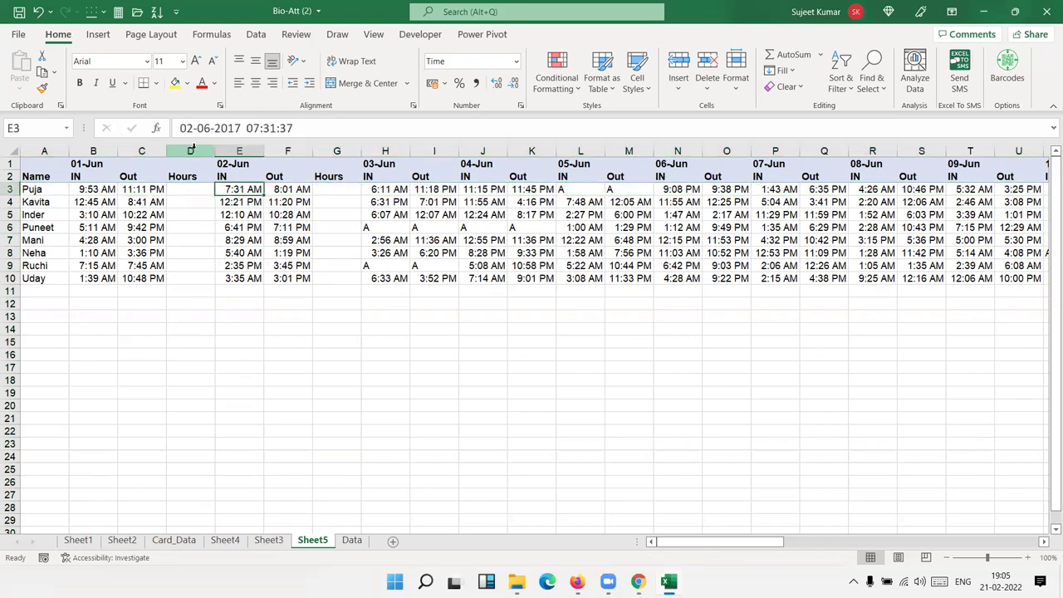
key("Right")
key("Right")
key("ctrl+space")
key("ctrl+minus")
left_click(191, 151)
key("ctrl+minus")
key("ctrl+c")
Insert a blank row 1 above the headers and enter 1 in B1 and C1
key("Up")
key("Down")
key("Up")
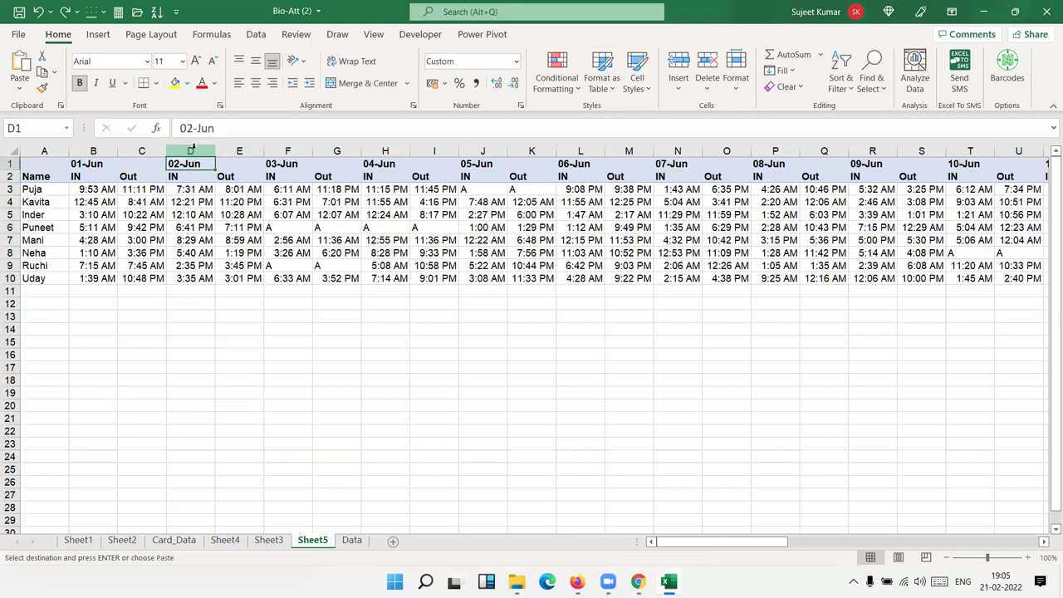
key("shift+space")
key("ctrl+plus")
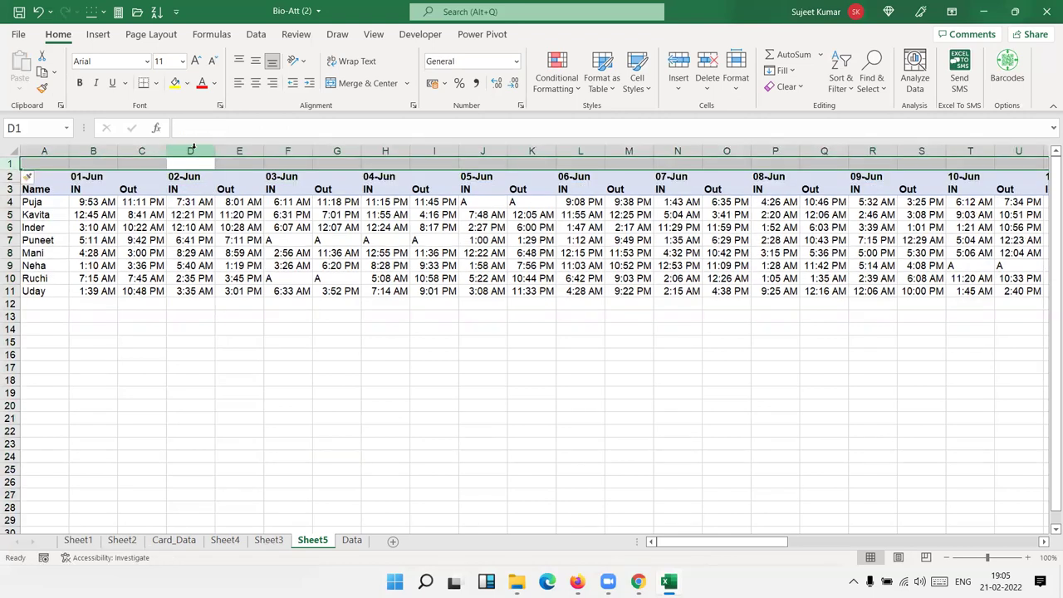
key("Left")
key("Left")
type("1")
key("Right")
type("1")
key("Right")
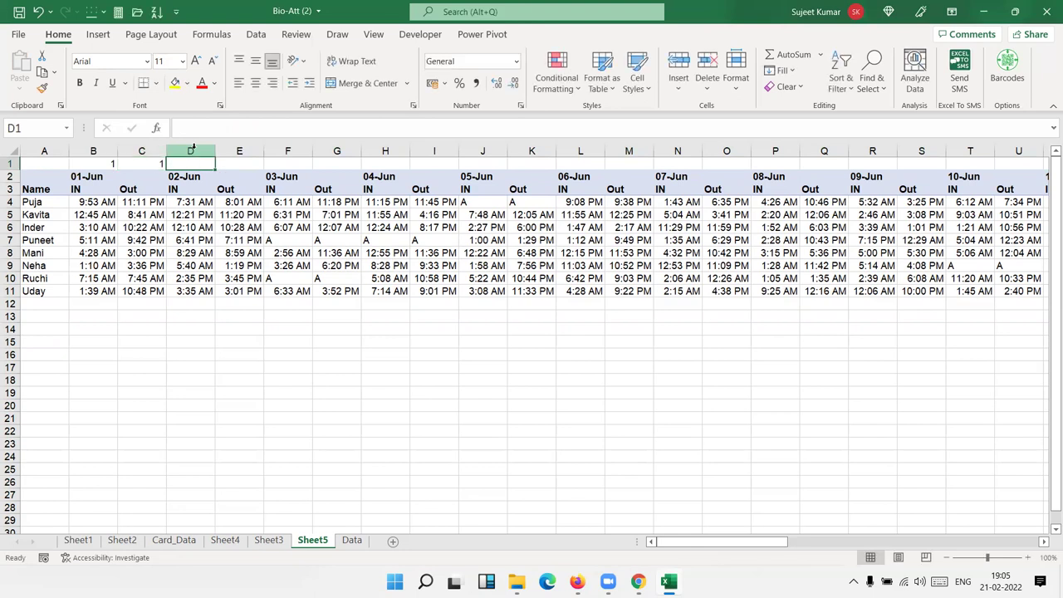
Enter the formula =B1+1 in D1 and fill it across row 1
type("=")
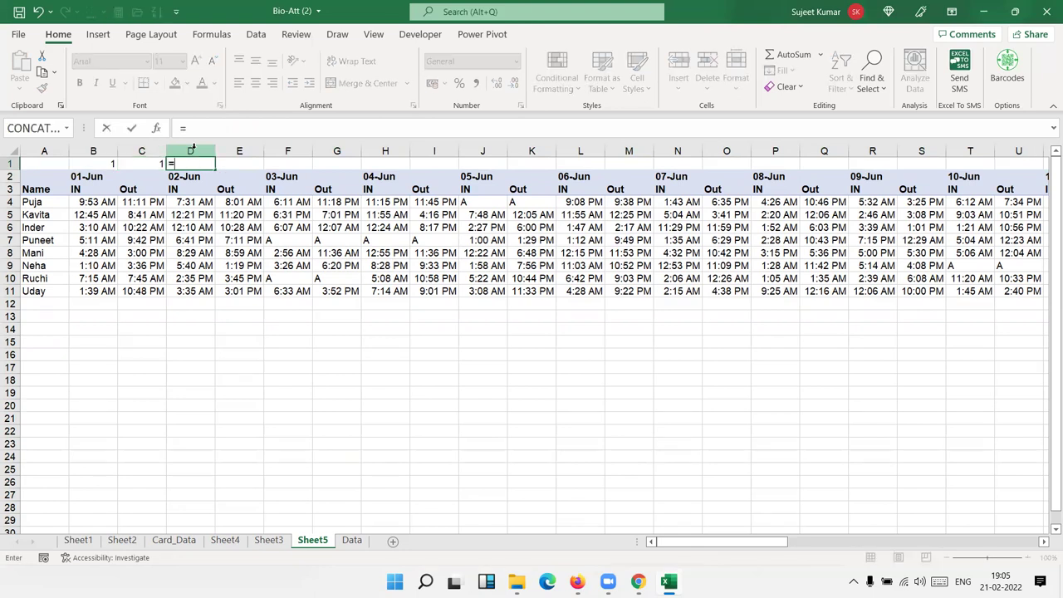
key("Left")
key("Left")
type("+")
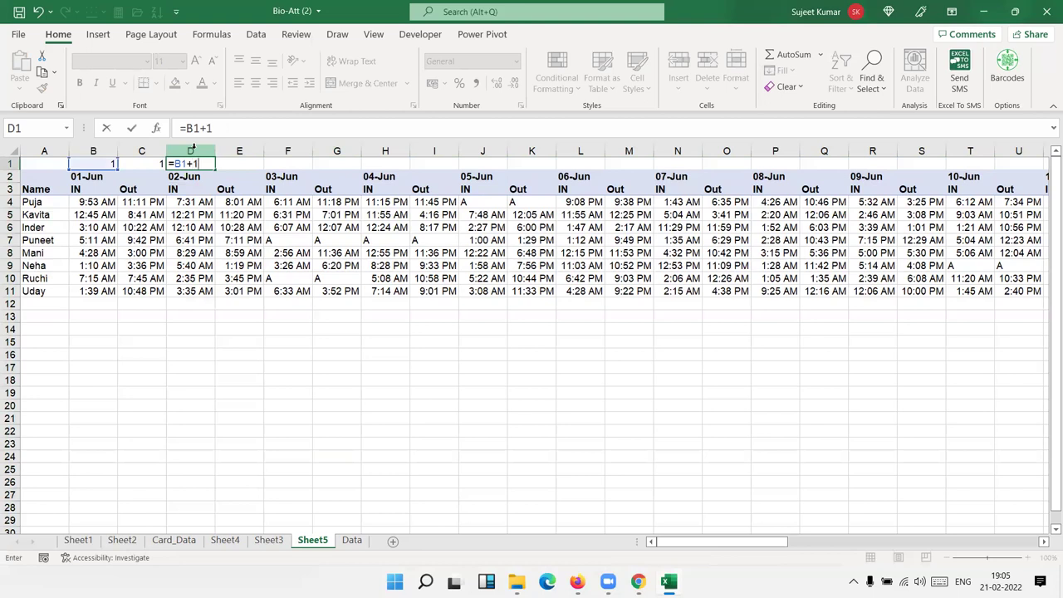
key("Return")
key("Up")
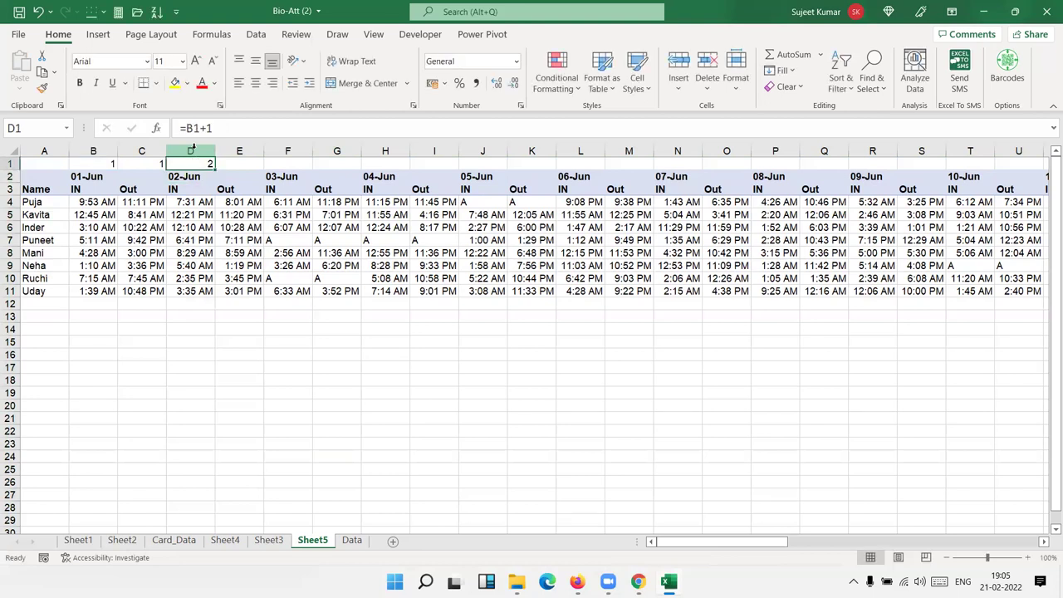
left_click_drag(191, 147, 193, 147)
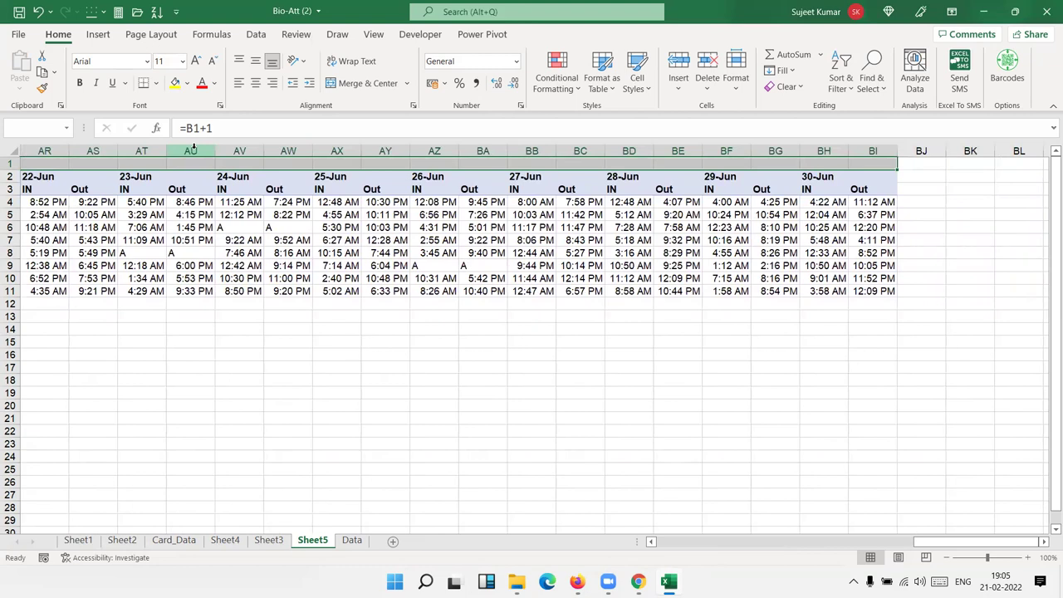
Check the formulas in D1 through G1 to confirm the 1, 1, 2, 2 numbering
key("ctrl+Left")
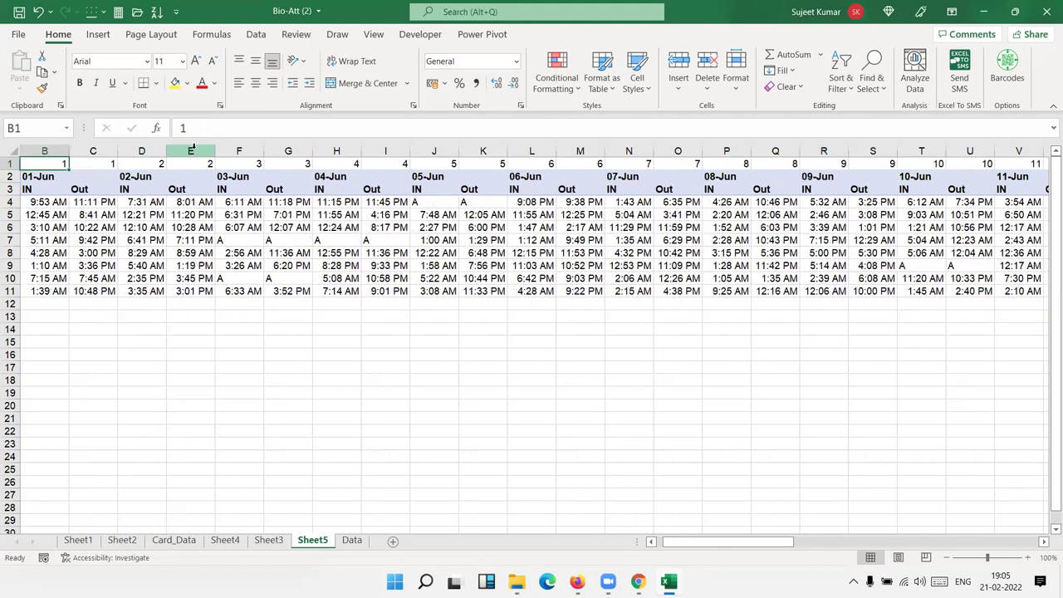
key("shift+Right")
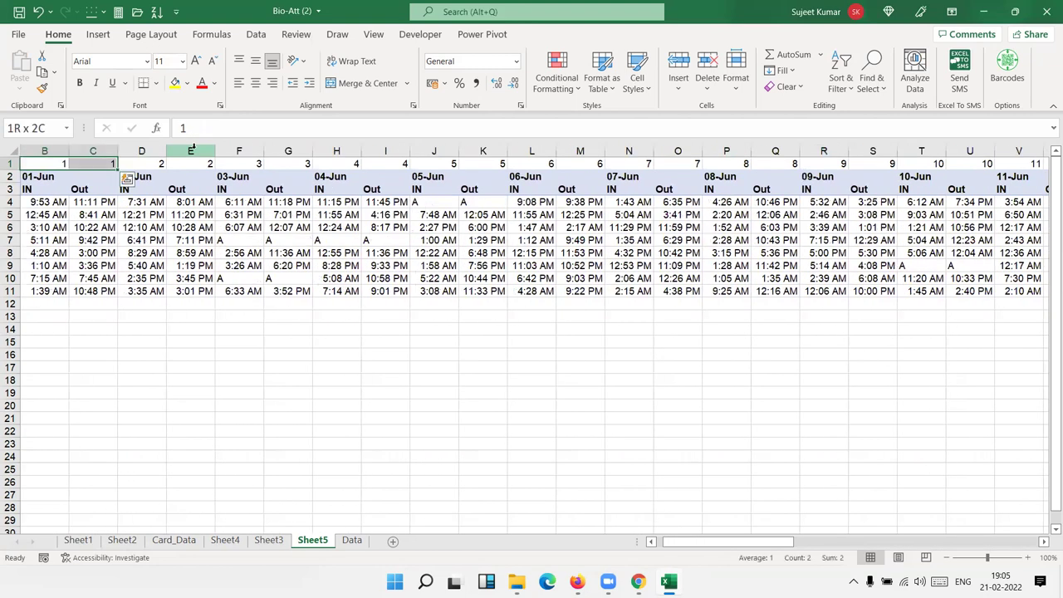
key("Right")
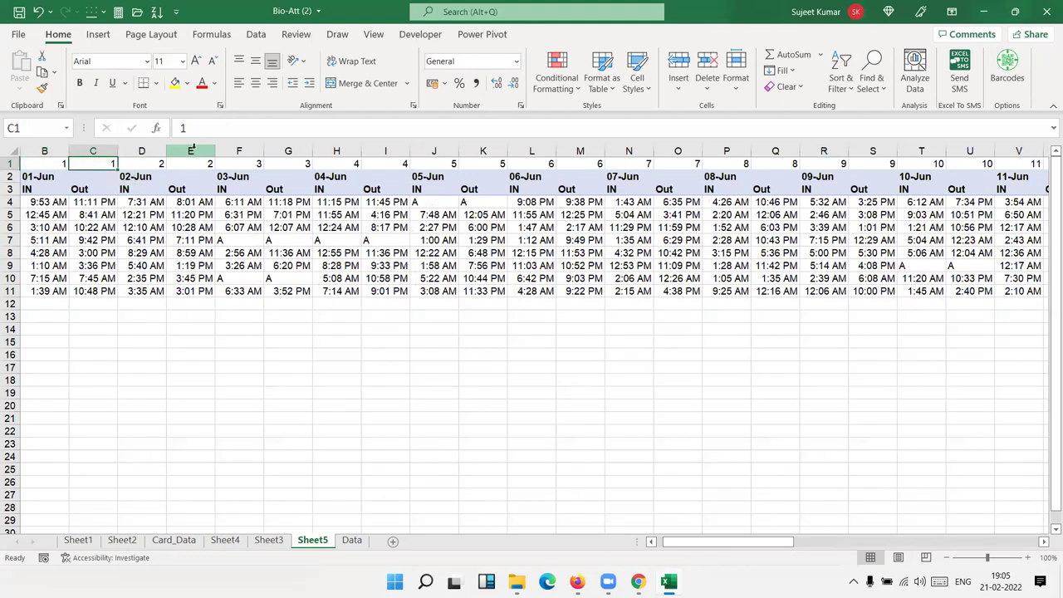
key("Right")
key("F2")
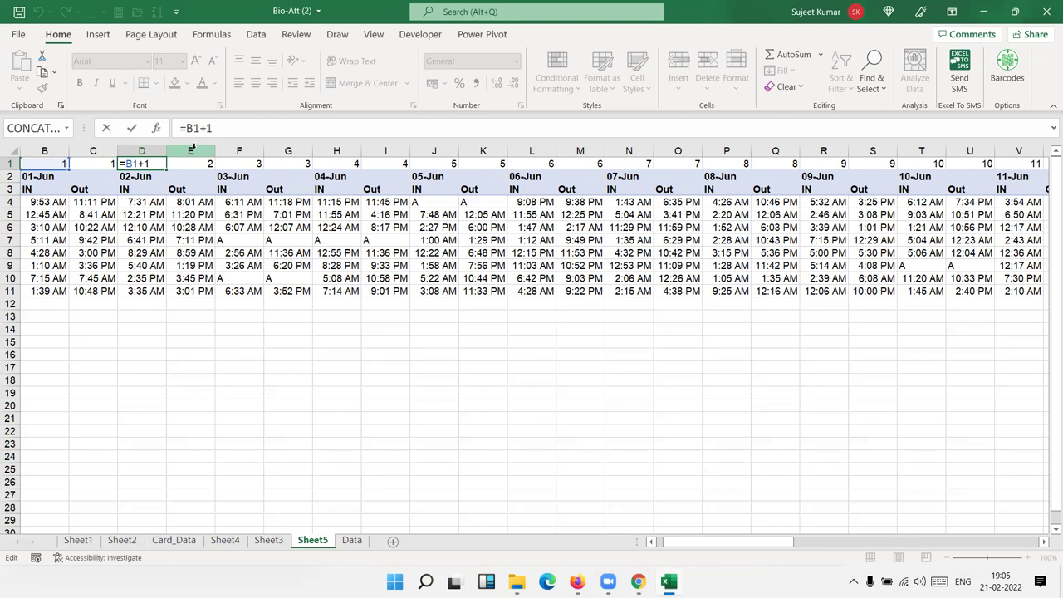
key("Return")
key("Up")
key("Right")
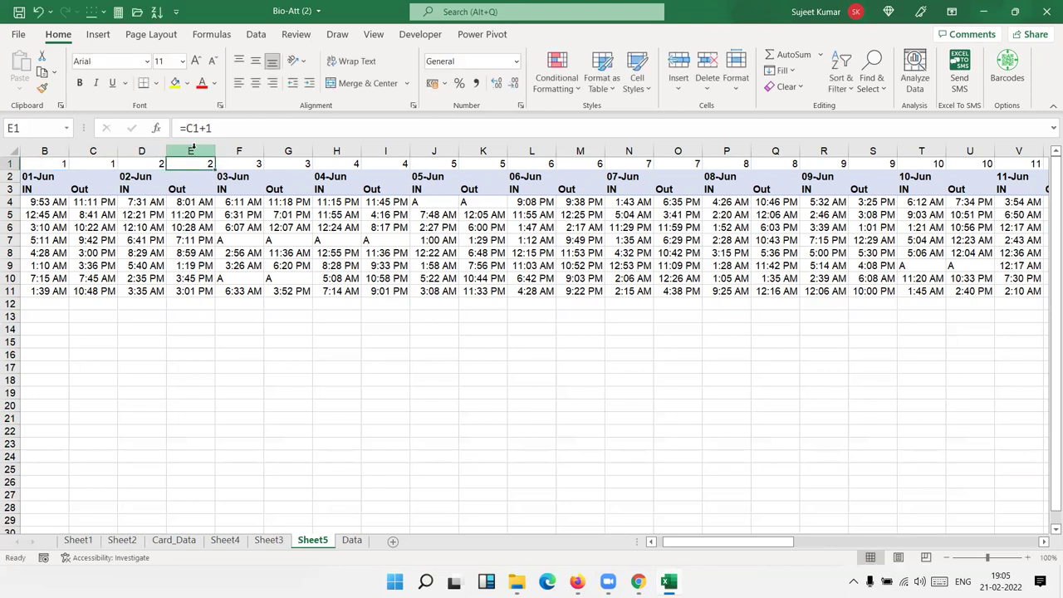
key("F2")
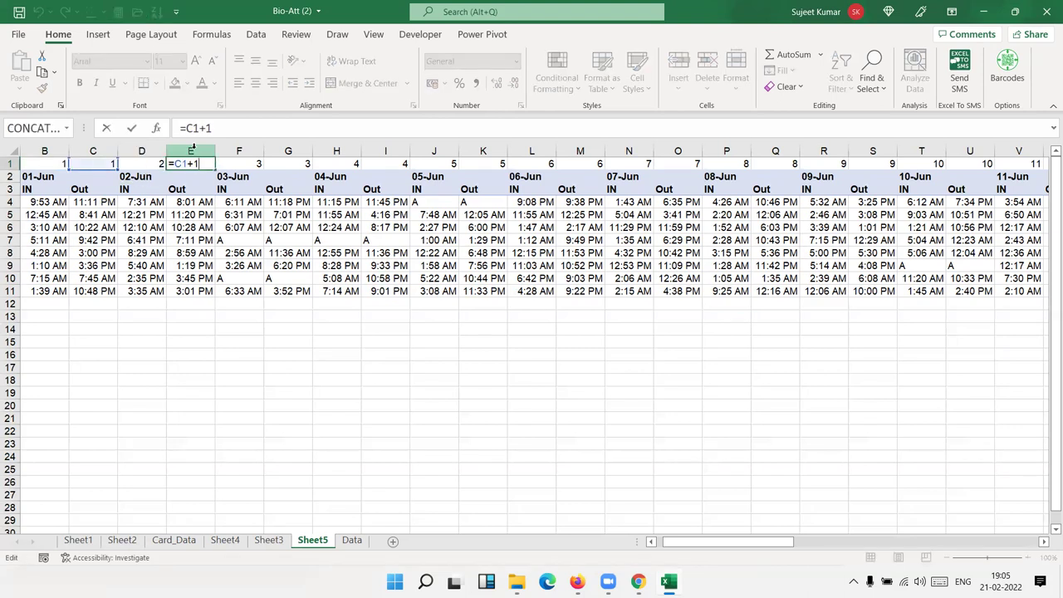
key("Return")
key("Up")
key("Right")
key("F2")
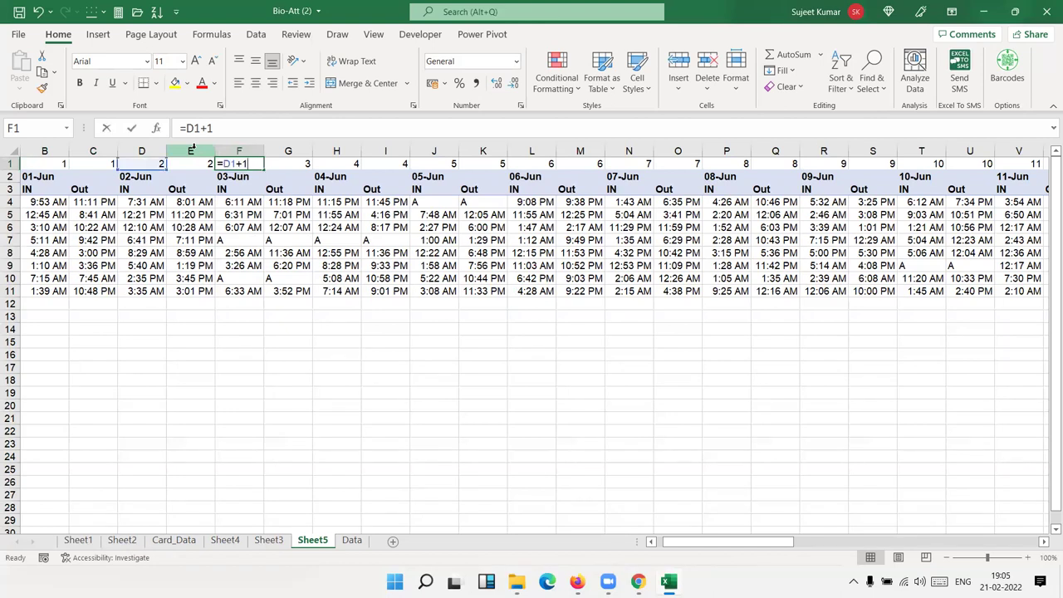
key("Return")
key("Right")
key("Up")
key("F2")
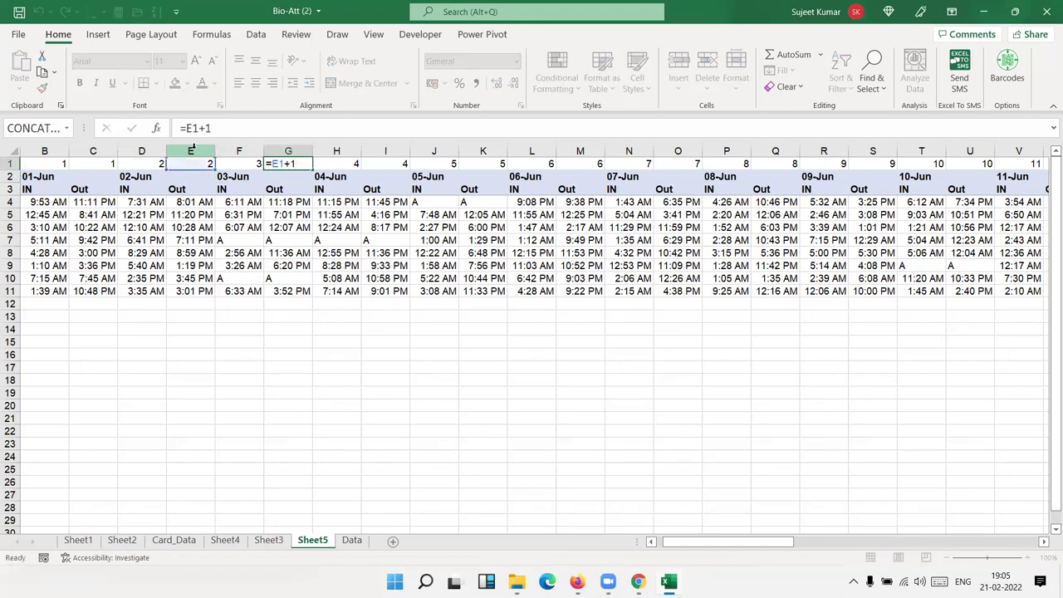
key("Return")
key("Up")
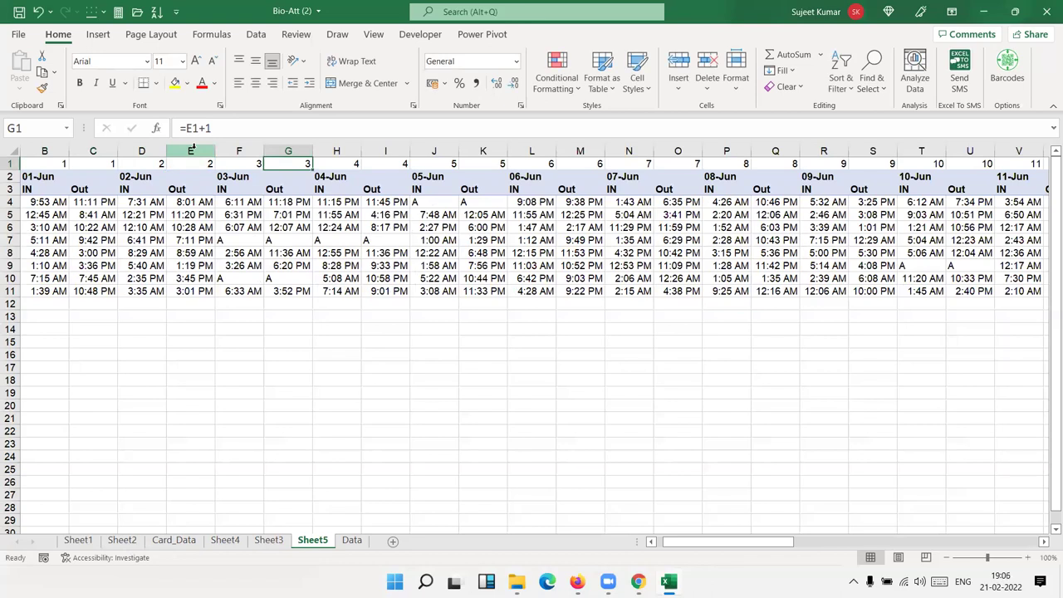
Move to BJ1, the first empty cell after the row 1 numbers
key("Left")
key("Left")
key("Left")
key("Left")
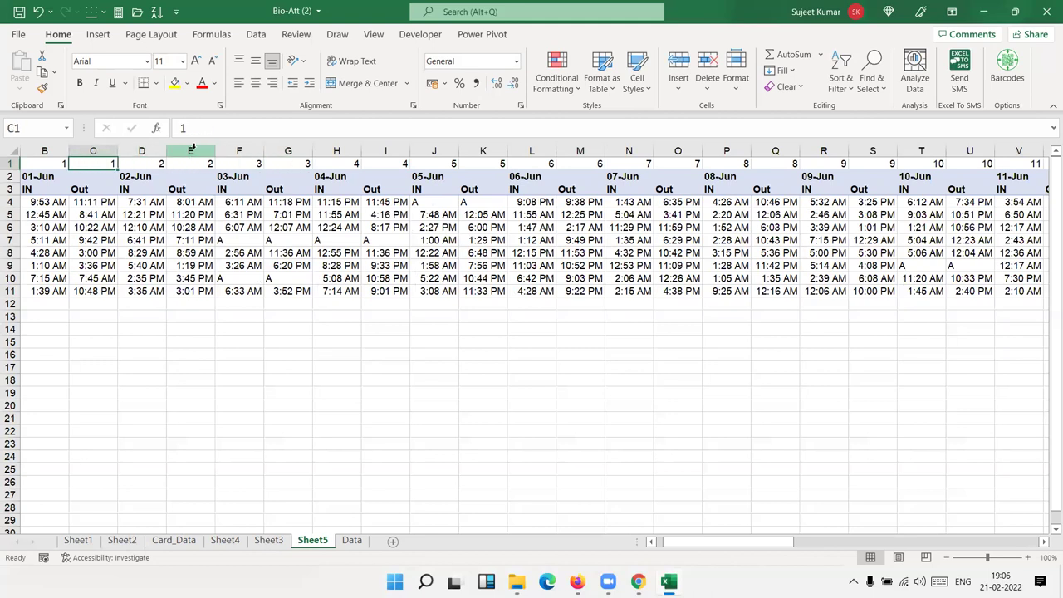
key("Down")
key("Left")
key("Left")
key("Down")
key("Right")
key("Right")
key("Right")
key("Up")
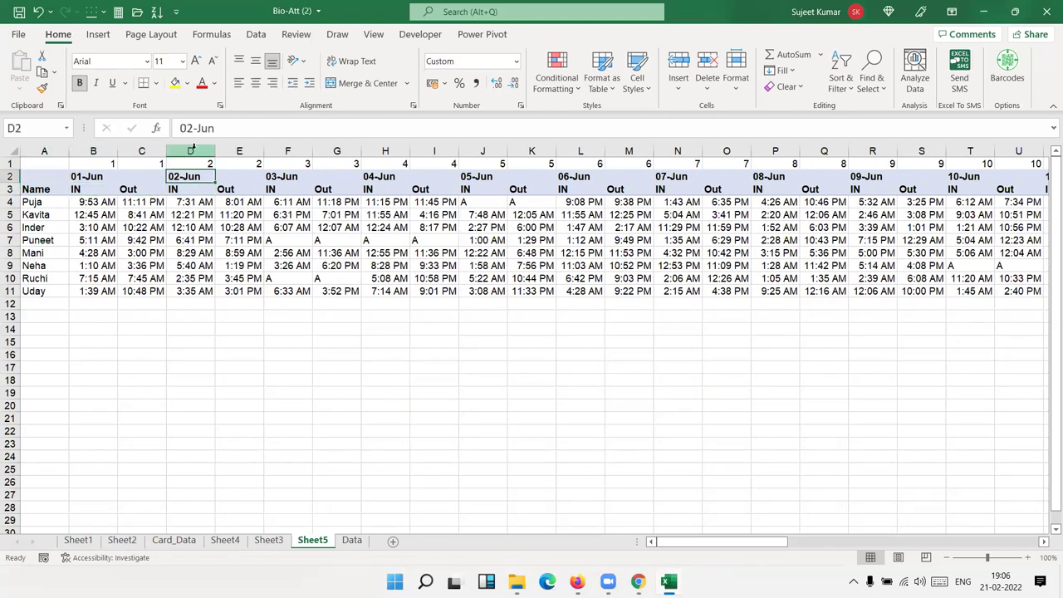
key("Up")
key("Left")
key("Right")
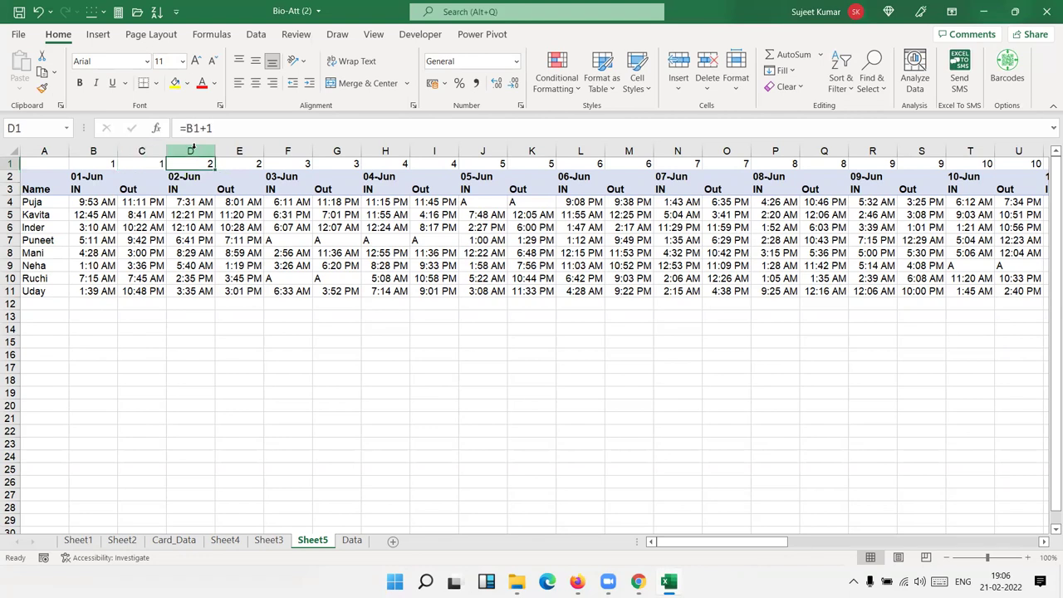
key("ctrl+Right")
key("Right")
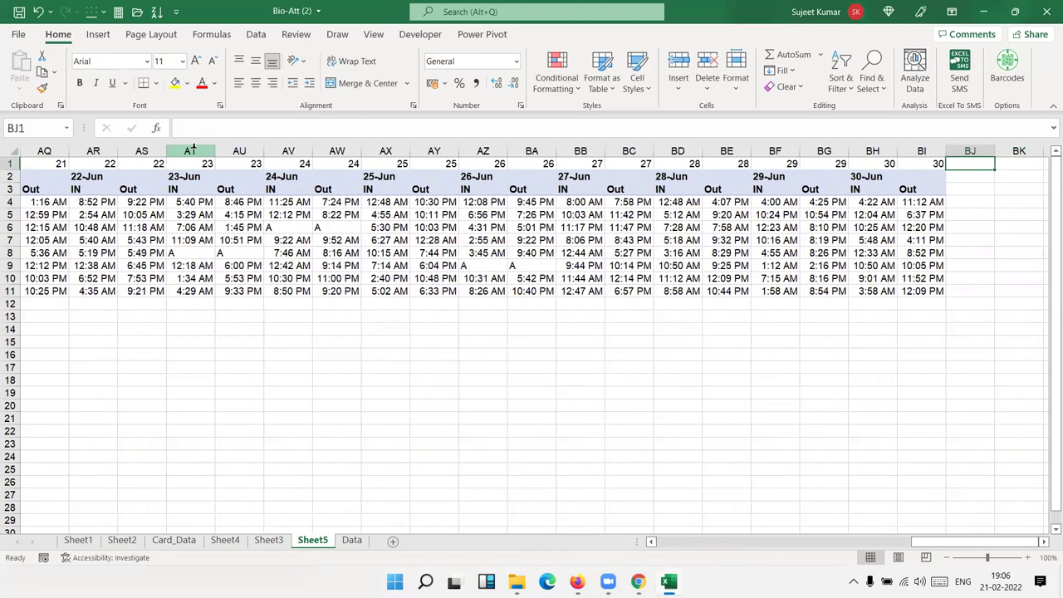
Enter 1 in BJ1 and fill a linear series across the selected row 1 cells
type("1")
key("ctrl+Return")
key("shift+Right")
key("shift+Right")
key("shift+Right")
key("shift+Right")
key("shift+Right")
key("shift+Right")
key("shift+Right")
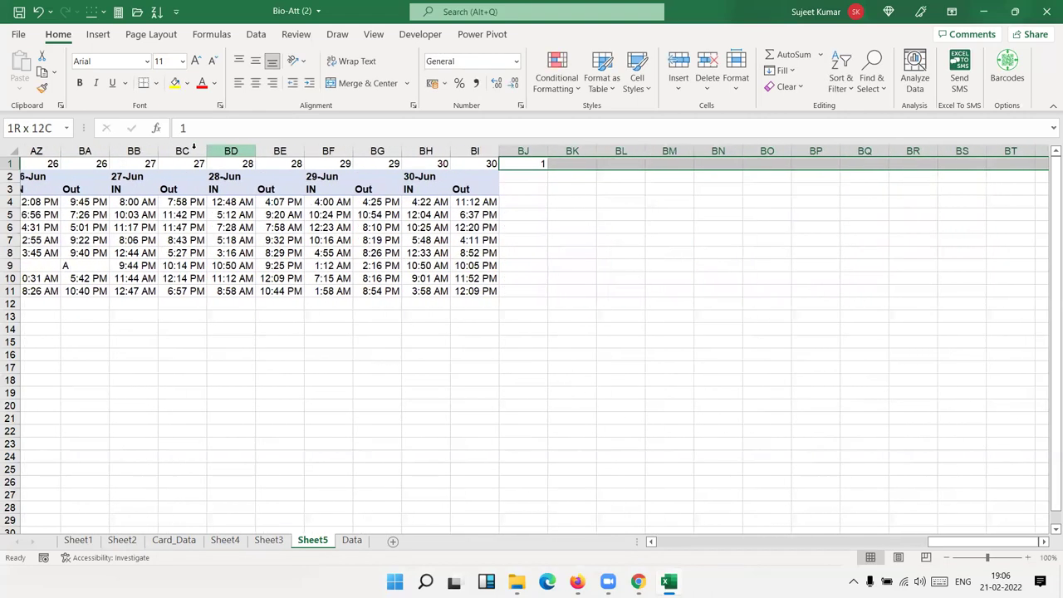
key("shift+Right")
key("shift+Right")
key("shift+Right")
key("shift+Right")
key("shift+Right")
key("shift+Right")
key("shift+Right")
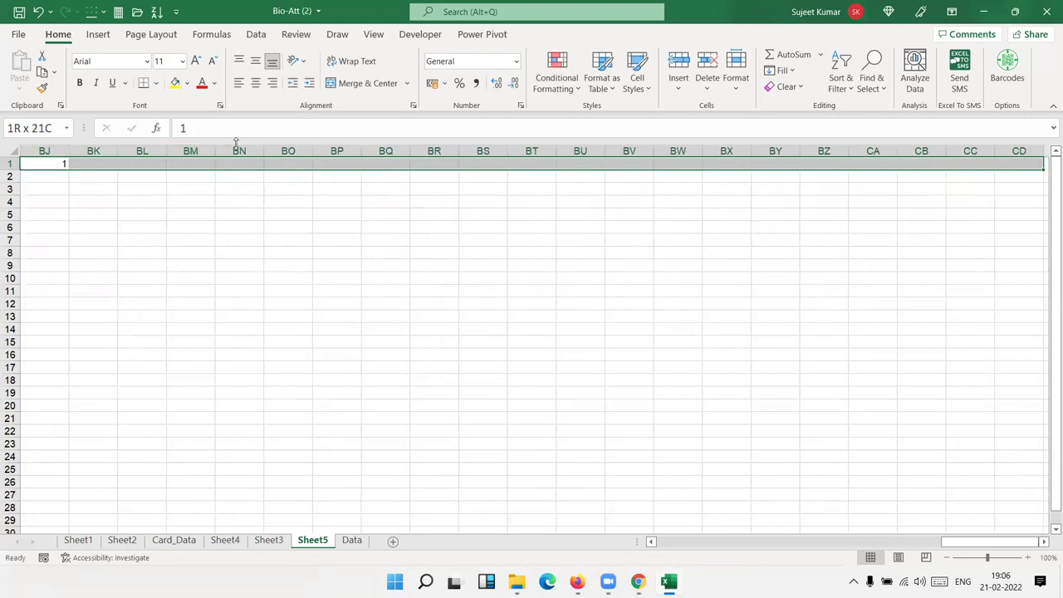
left_click(785, 70)
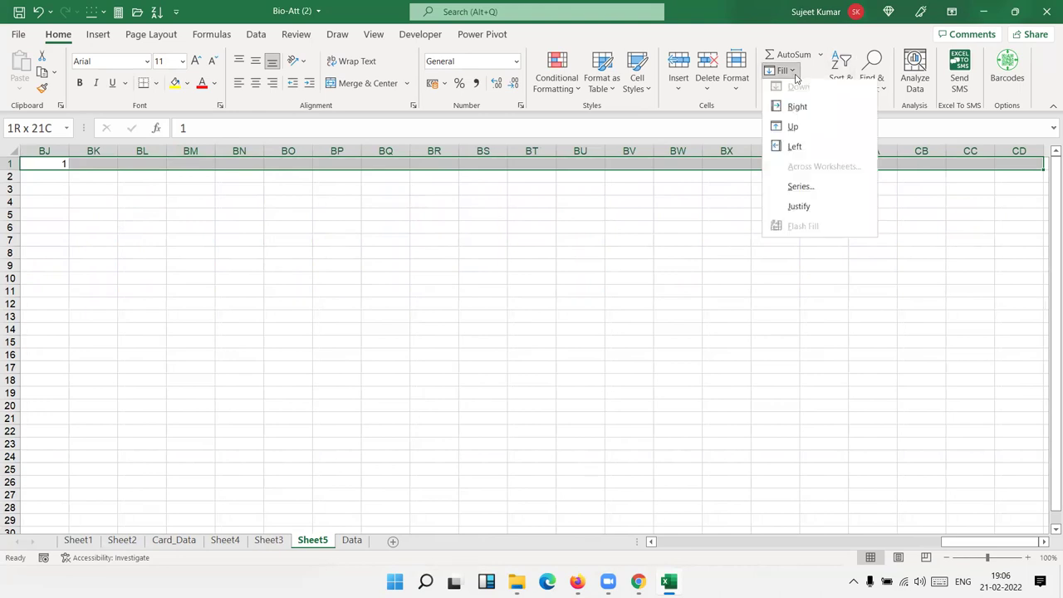
left_click(800, 188)
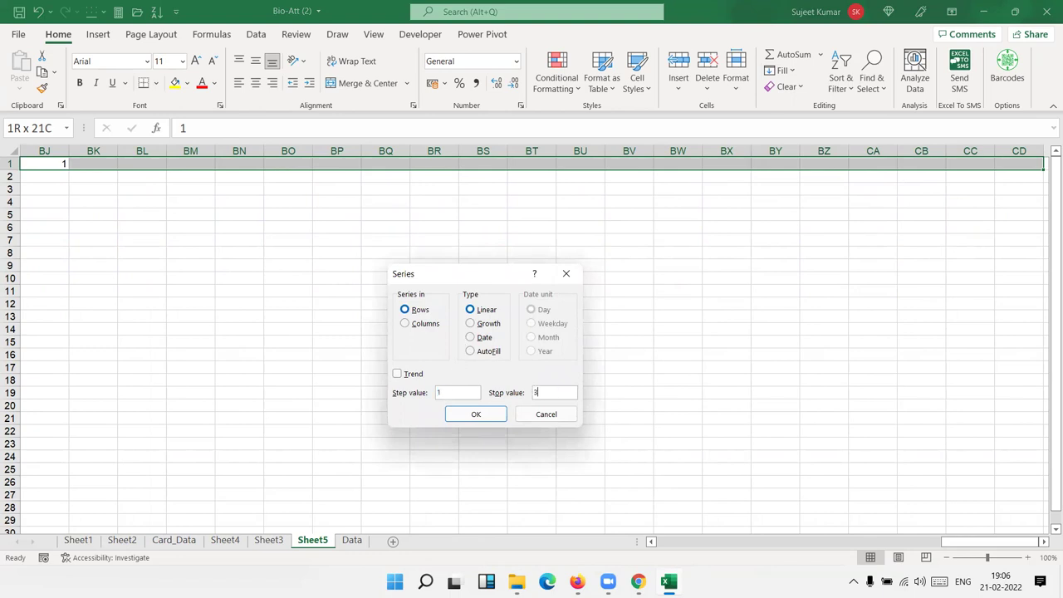
left_click(471, 413)
Extend the row 1 series with a linear fill stopping at 30
key("ctrl+Right")
key("Right")
key("Left")
key("shift+Right")
key("shift+Right")
key("shift+Right")
key("shift+Right")
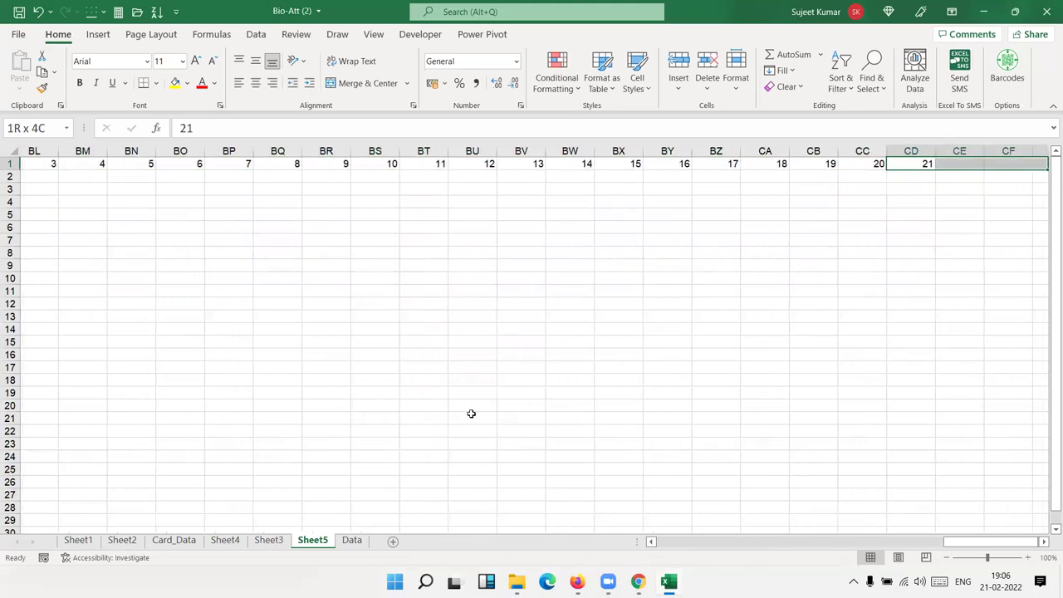
key("shift+Right")
key("shift+Right")
key("shift+Right")
key("shift+Right")
key("shift+Right")
key("shift+Right")
key("shift+Right")
key("shift+Right")
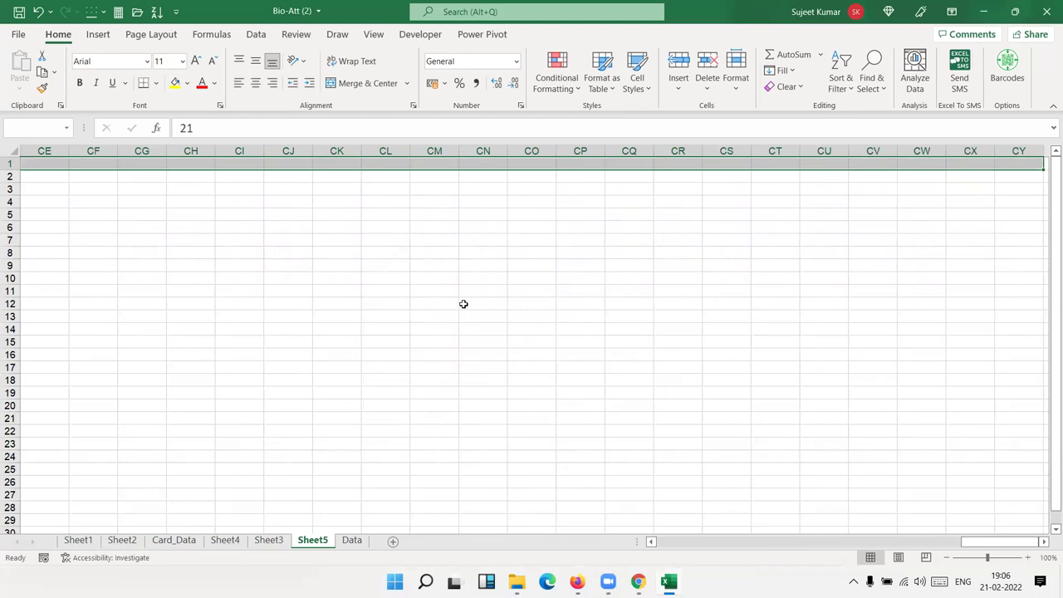
left_click(782, 71)
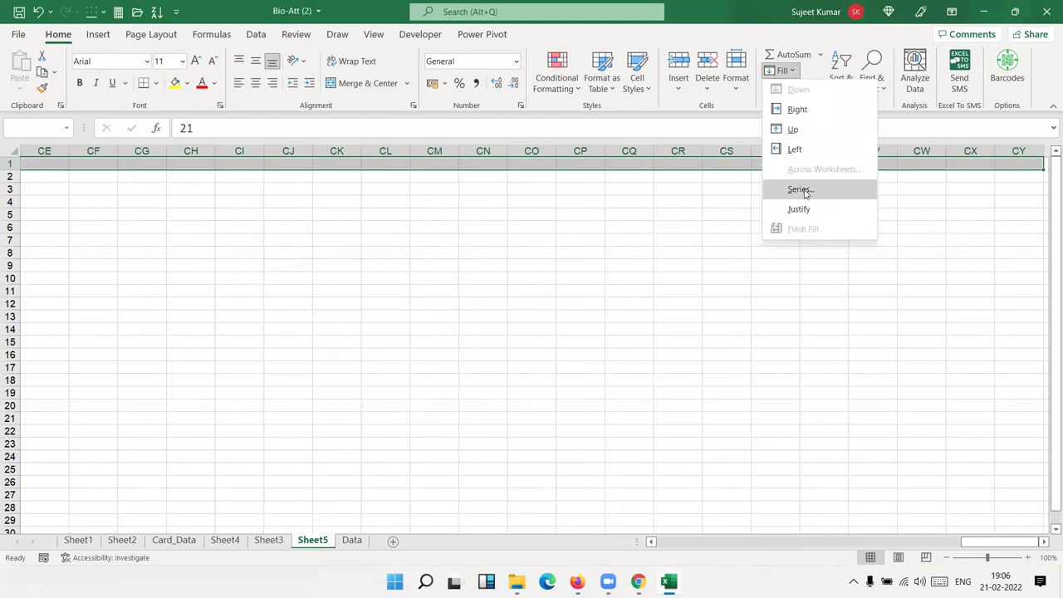
left_click(800, 189)
left_click(550, 393)
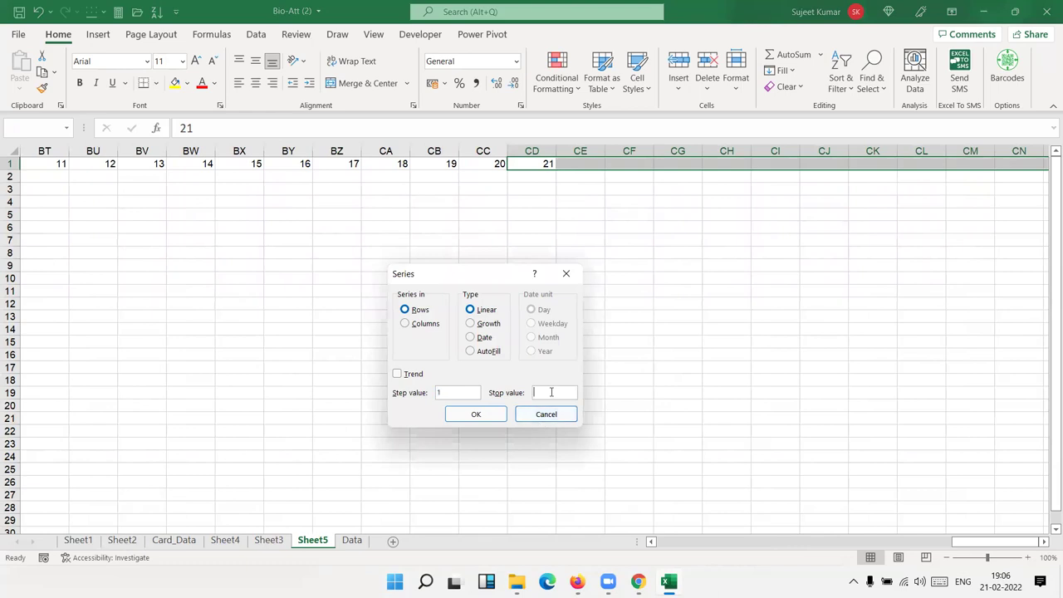
type("30")
key("Return")
key("Right")
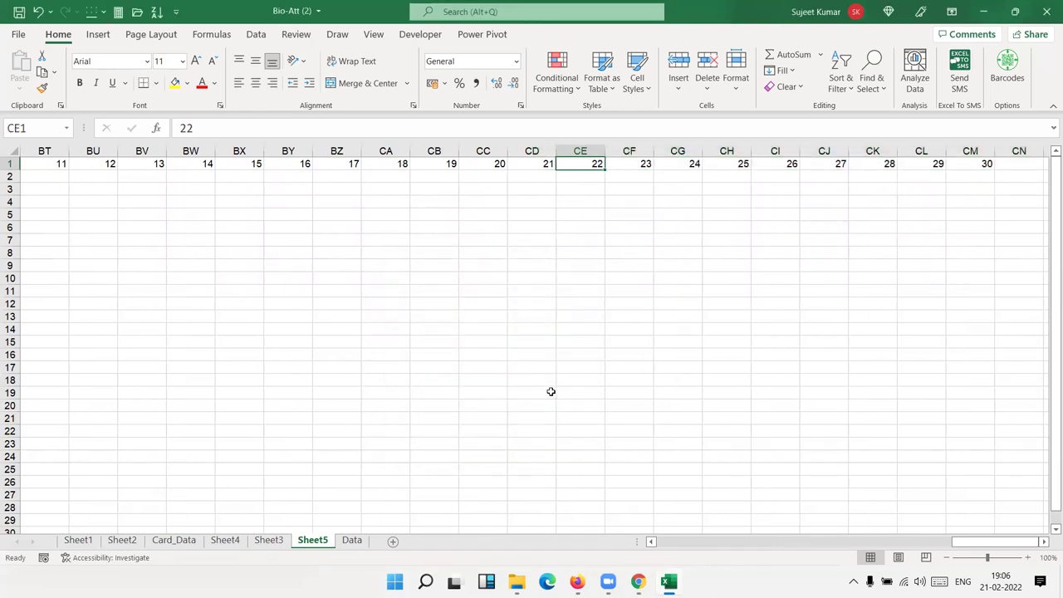
key("ctrl+Left")
key("Down")
key("Down")
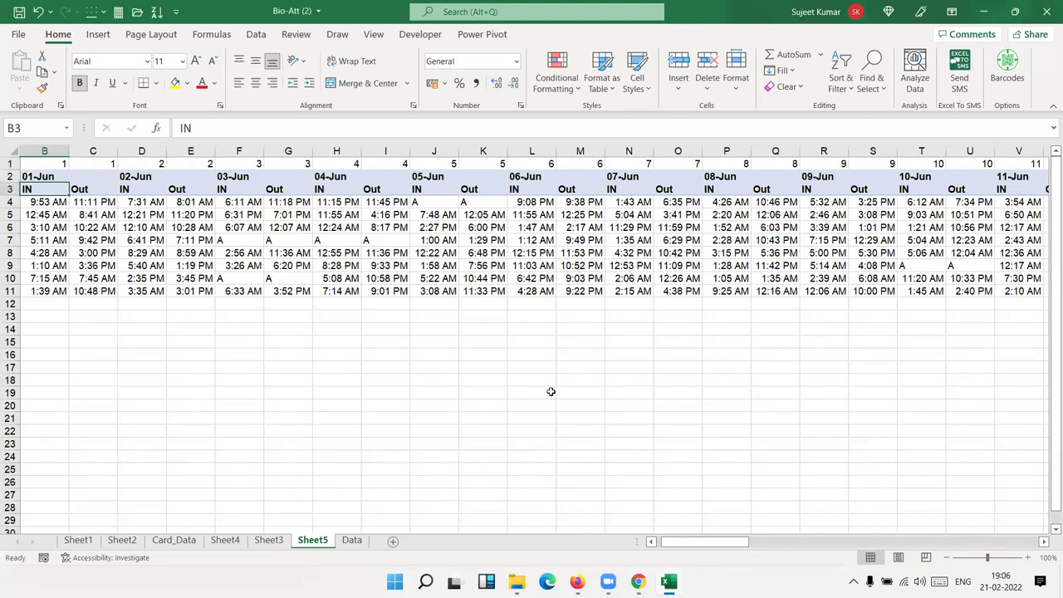
key("Right")
key("Right")
key("Right")
key("Right")
key("Right")
key("Right")
key("Right")
key("Right")
key("Right")
key("Right")
key("Right")
key("Right")
key("Right")
key("Right")
key("Right")
key("Right")
key("Right")
key("Right")
key("Right")
key("Right")
key("Right")
Enter the 'Hours' heading in BJ3 and fill it right across the 30 new Hours columns
key("Left")
key("Left")
key("Left")
key("Left")
key("Left")
key("Left")
key("Left")
key("Left")
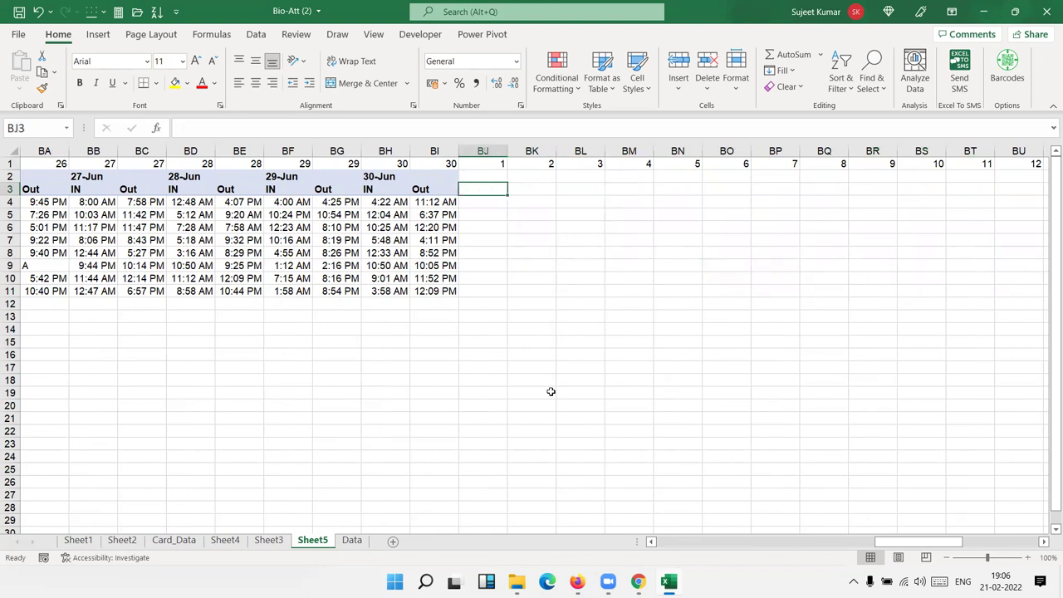
type("Hours")
key("Return")
key("Up")
key("shift+Right")
key("shift+Right")
key("shift+Right")
key("shift+Right")
key("shift+Right")
key("shift+Right")
key("shift+Right")
key("shift+Right")
key("shift+Right")
key("shift+Right")
key("shift+Left")
key("shift+Left")
key("shift+Left")
key("shift+Left")
key("shift+Left")
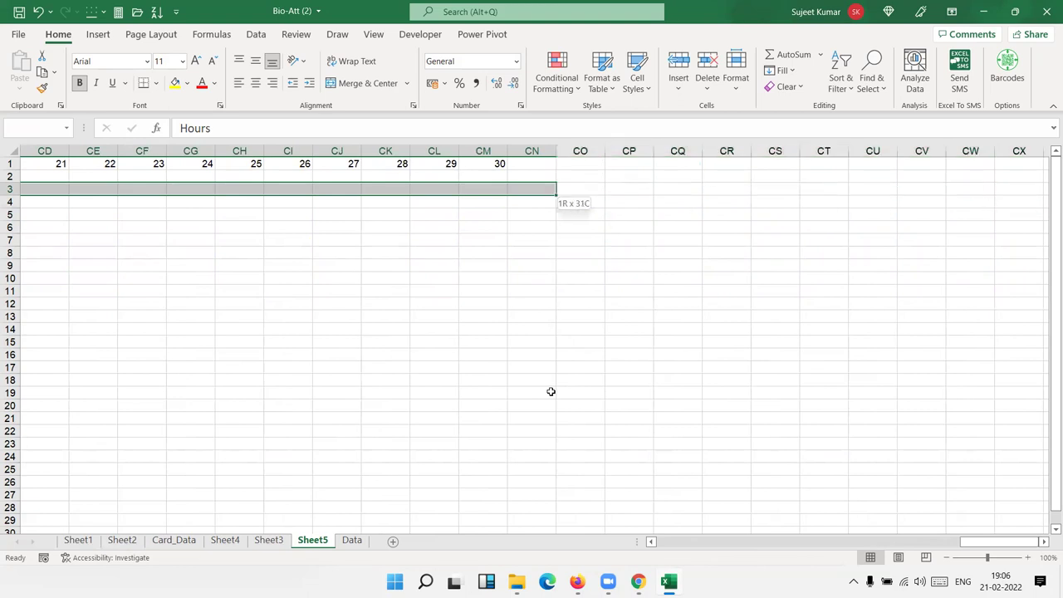
key("shift+Left")
key("ctrl+r")
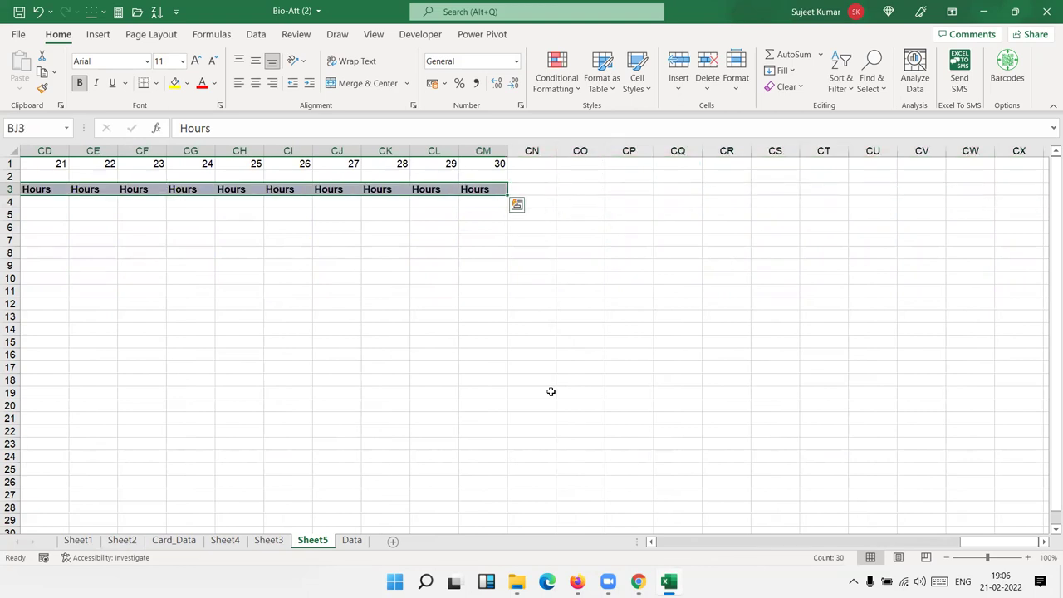
Convert row 1's day numbers to plain values by copying and pasting them as values
key("ctrl+Home")
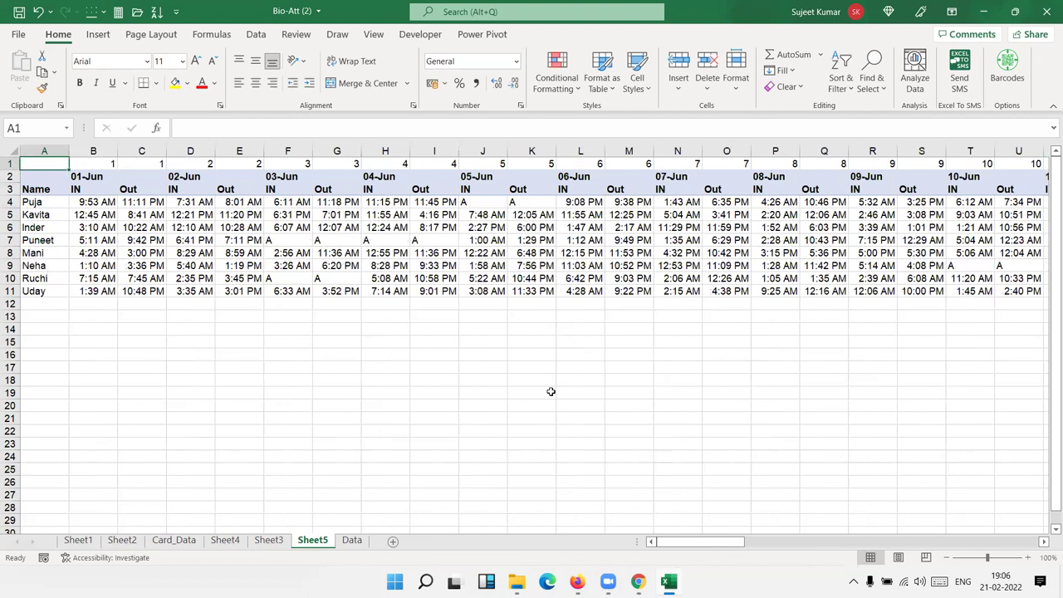
key("ctrl+shift+Right")
key("ctrl+c")
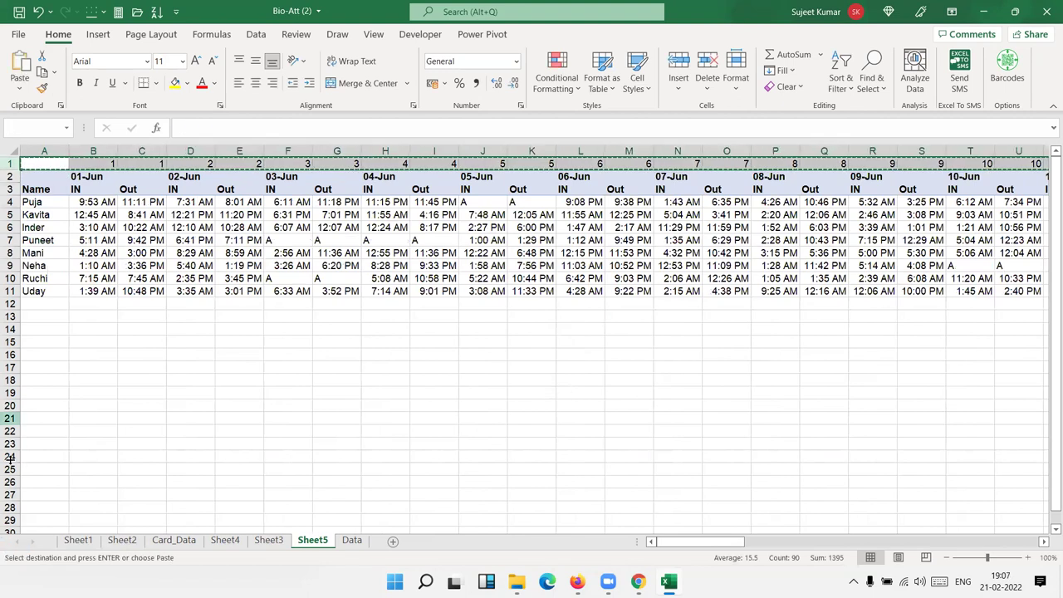
left_click(19, 88)
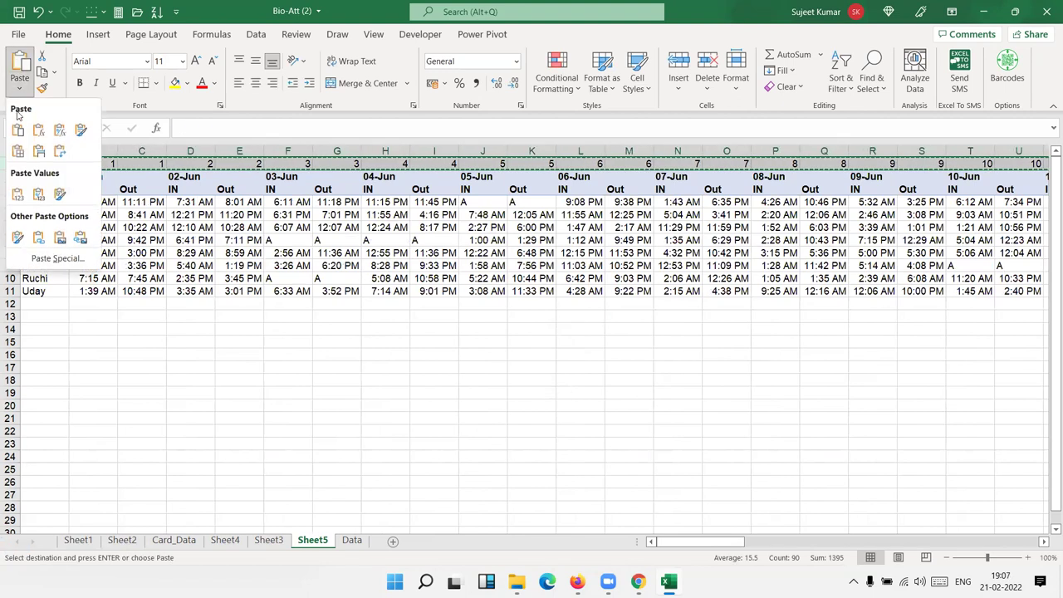
left_click(18, 196)
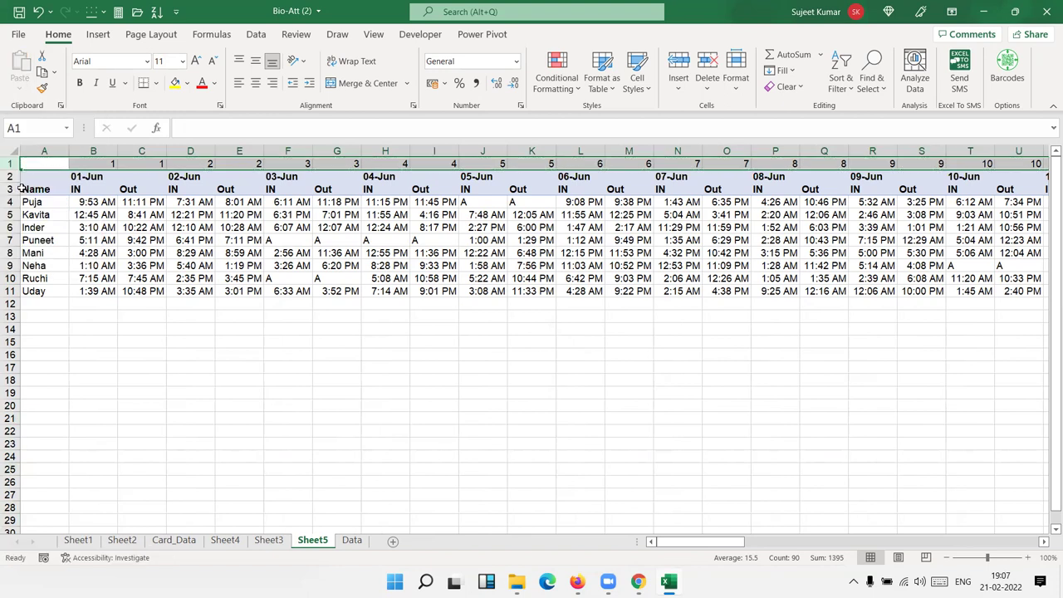
key("Right")
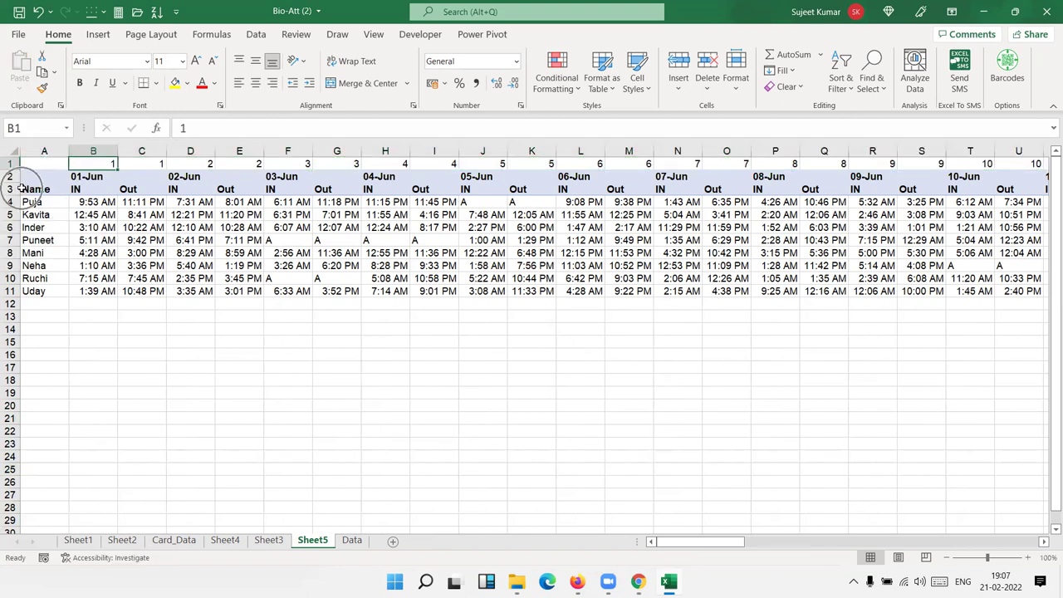
key("Left")
Select B1:CM11, from the first day number to the last employee and last Hours column
key("ctrl+space")
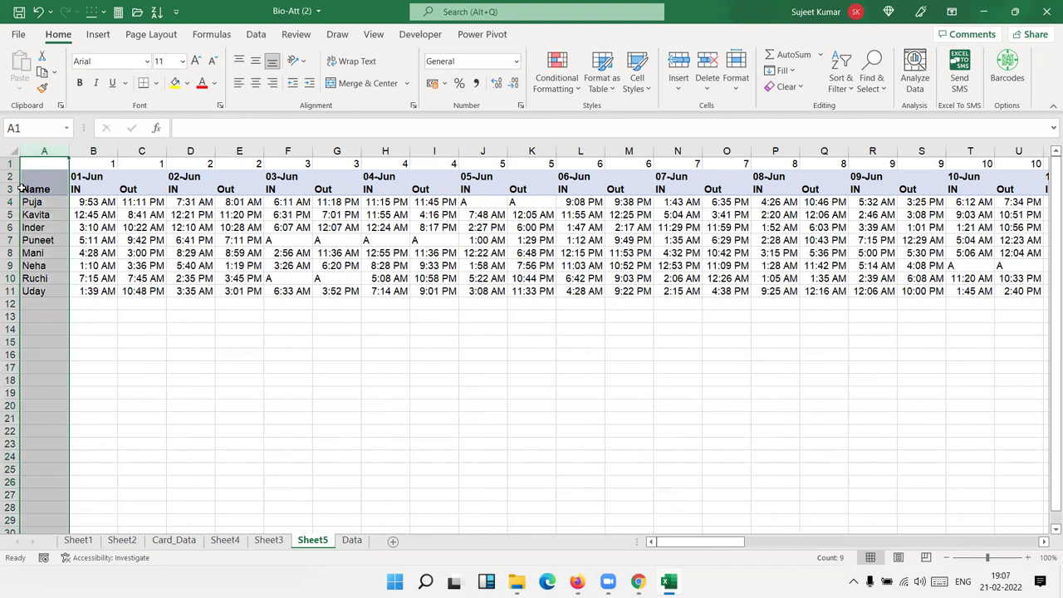
key("Right")
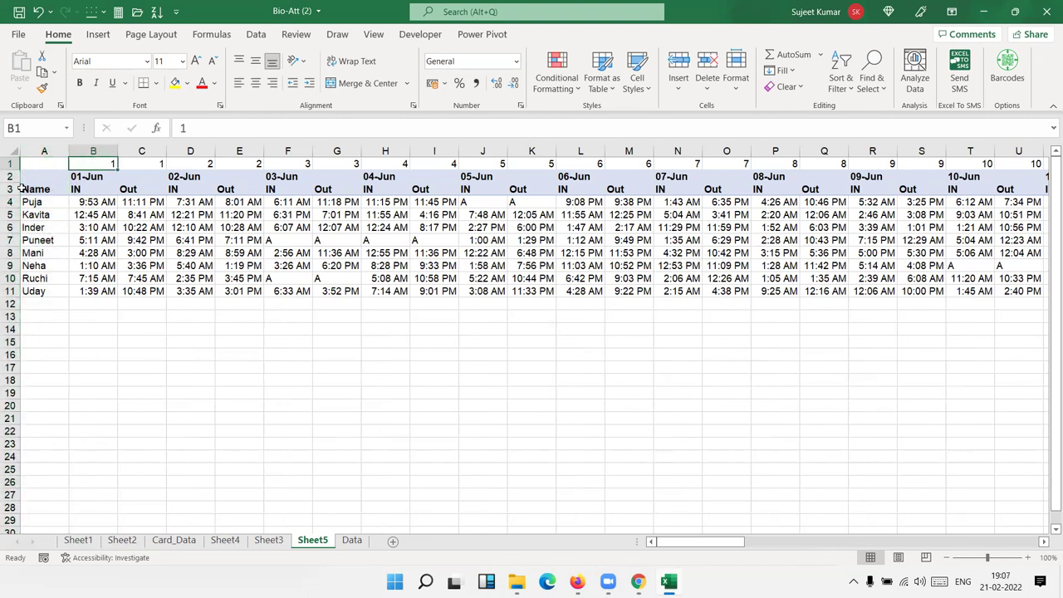
key("shift+Down")
key("shift+Down")
key("shift+Down")
key("shift+Down")
key("shift+Down")
key("shift+Down")
key("shift+Down")
key("shift+Down")
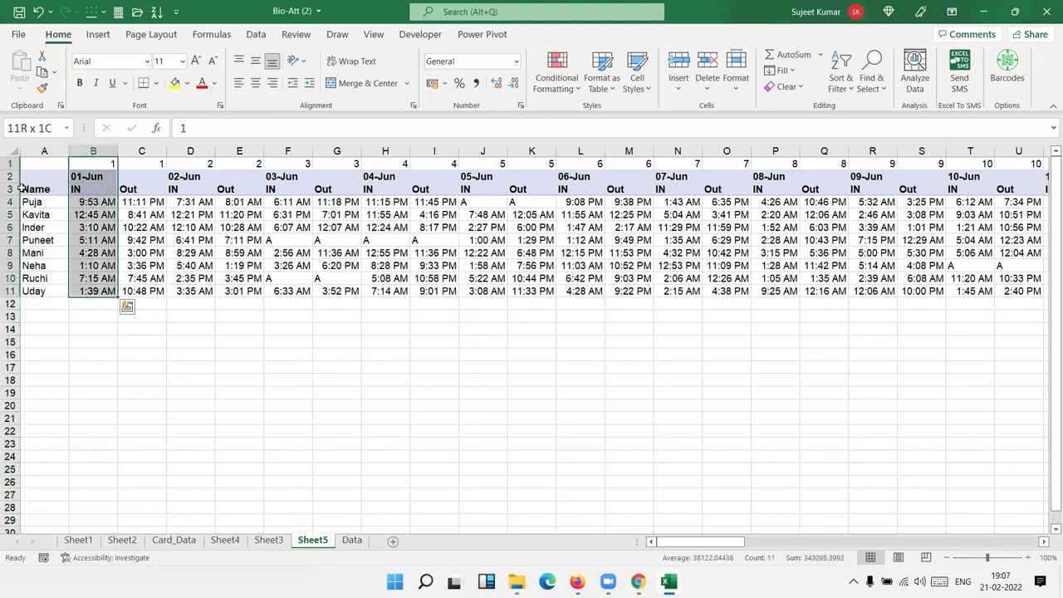
key("ctrl+shift+Right")
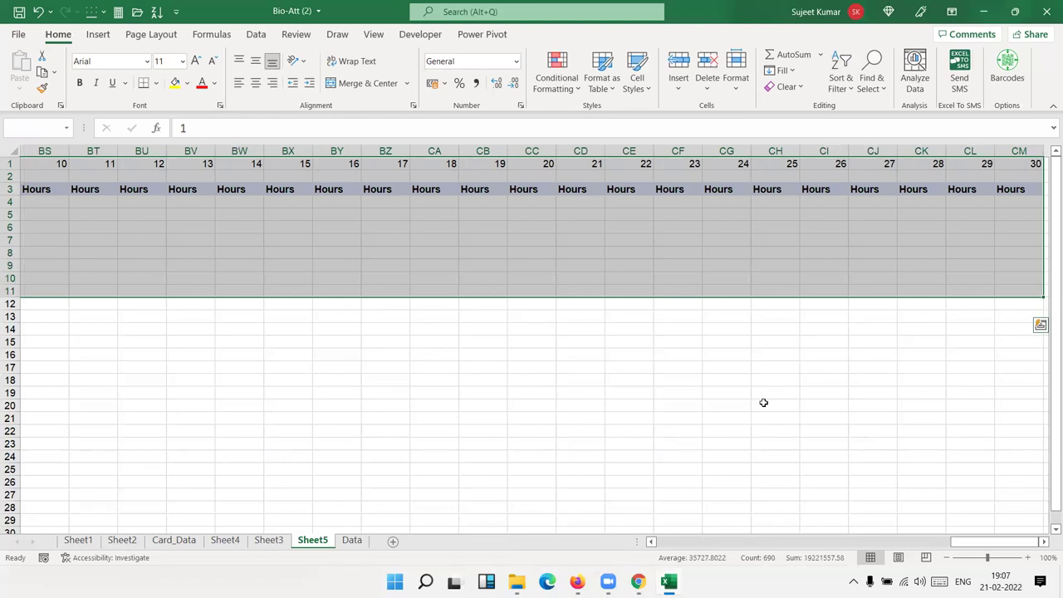
Custom-sort the selected columns left to right by Row 1, smallest to largest
left_click(850, 88)
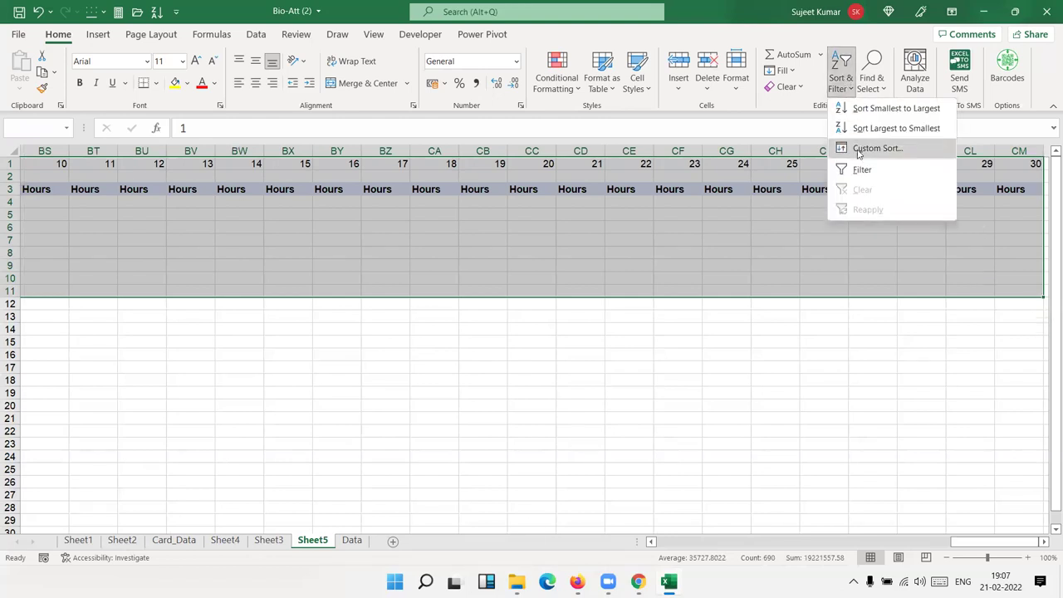
left_click(859, 149)
left_click(529, 295)
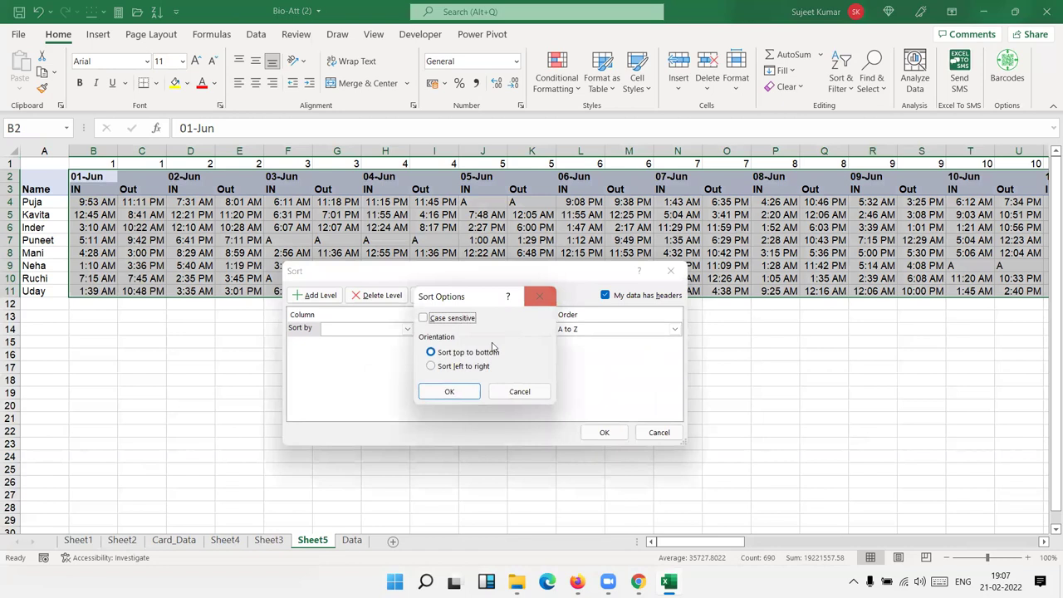
left_click(454, 369)
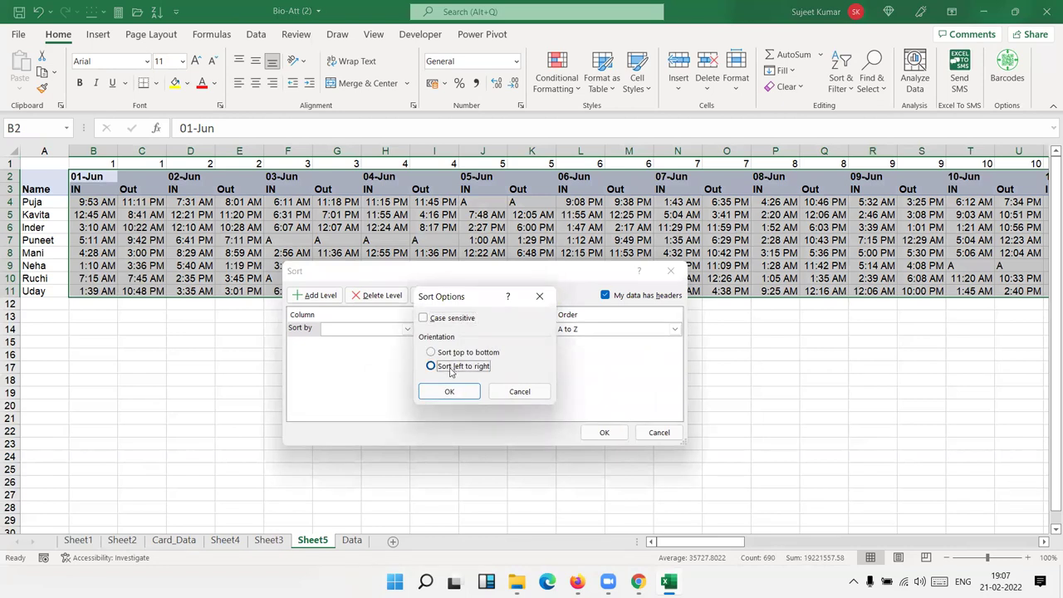
left_click(471, 394)
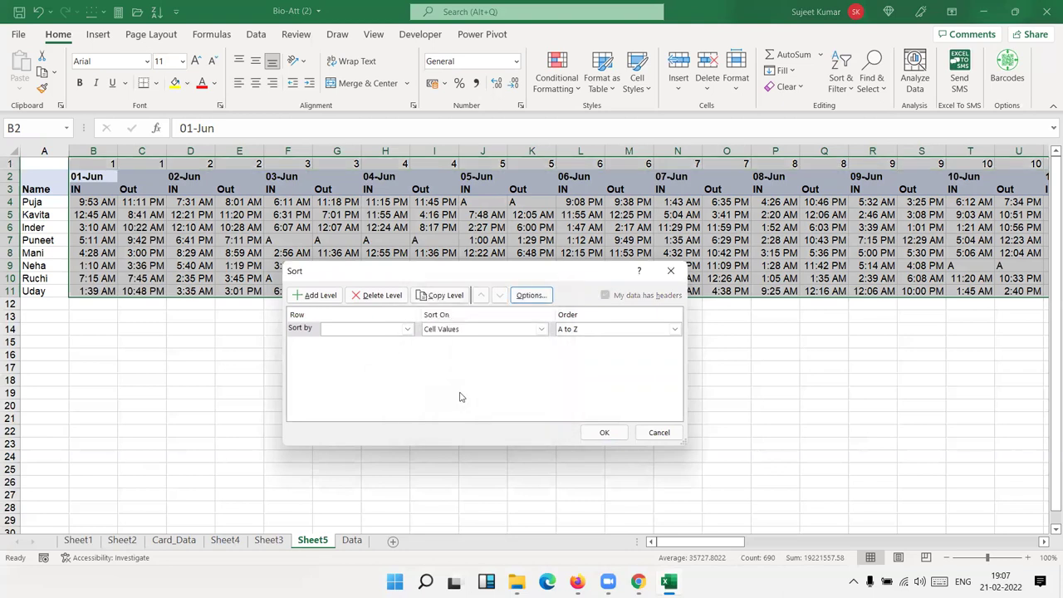
left_click(382, 329)
left_click(368, 342)
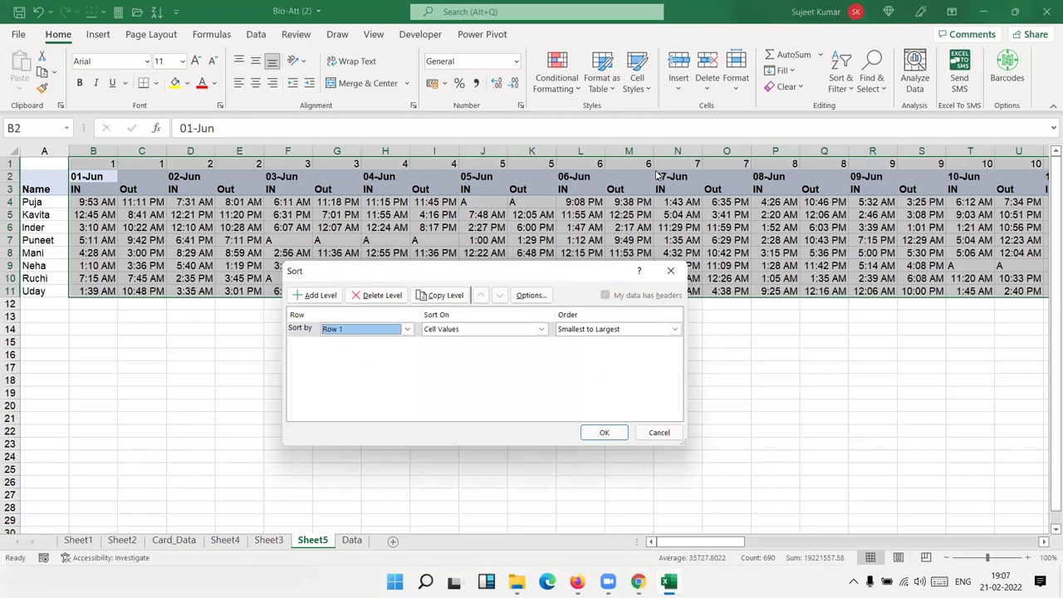
left_click(605, 432)
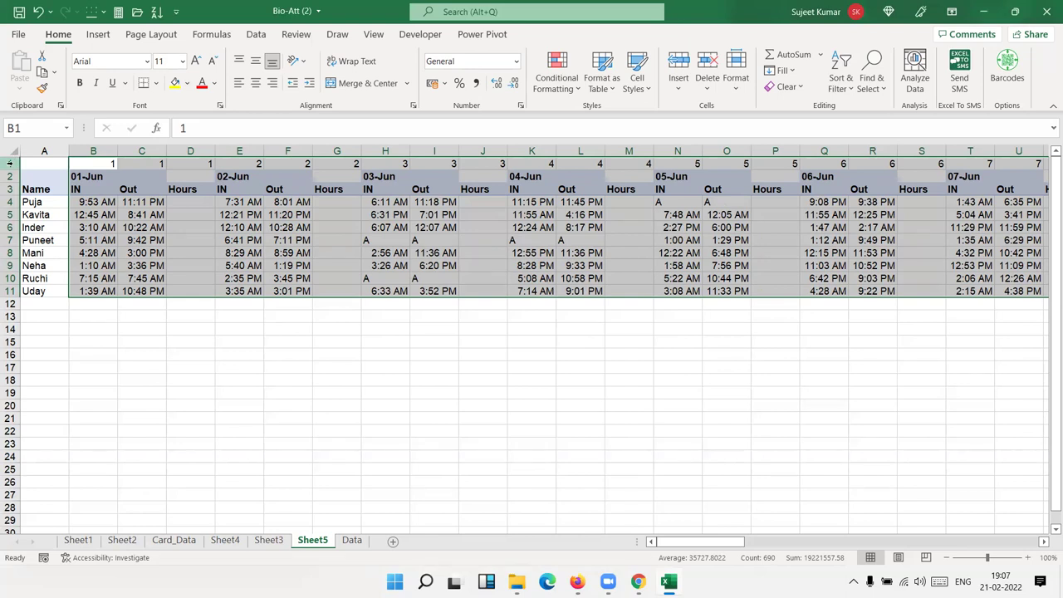
Delete the day-number helper row 1
left_click(10, 162)
key("ctrl+minus")
key("Down")
Select the data block B2:CM10, from the first IN heading to the last employee's Hours
key("Right")
key("ctrl+shift+Right")
key("shift+Down")
key("shift+Down")
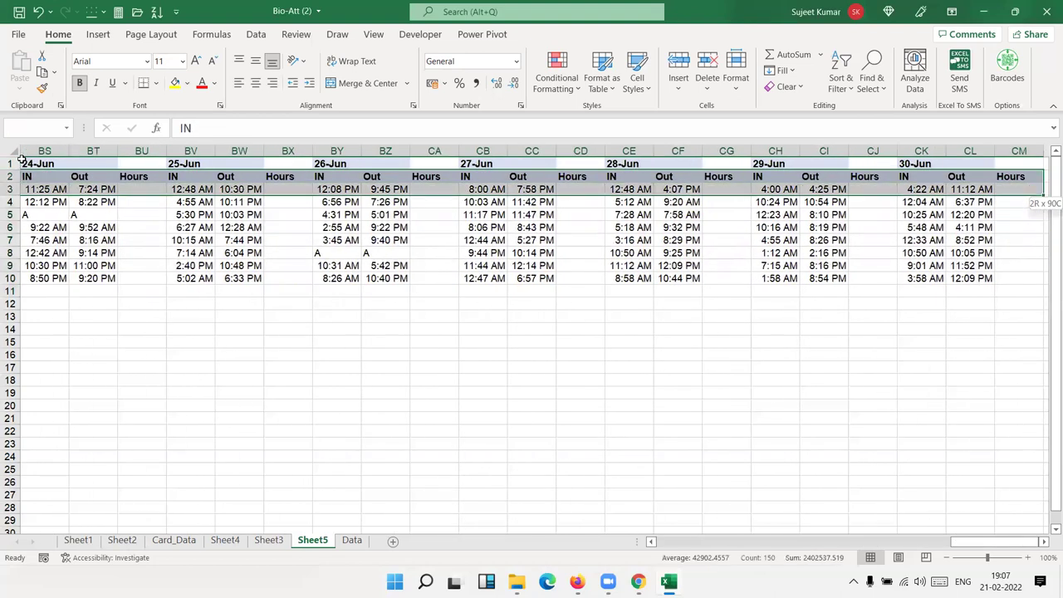
key("shift+Down")
key("shift+Down")
key("shift+Down")
key("shift+Down")
key("shift+Down")
key("shift+Down")
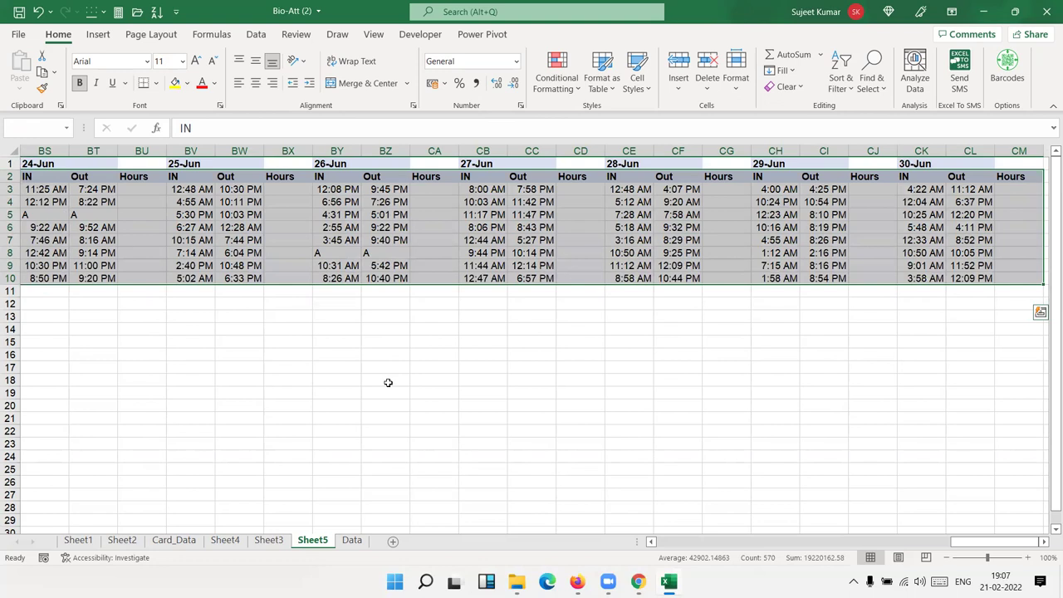
left_click_drag(982, 541, 689, 541)
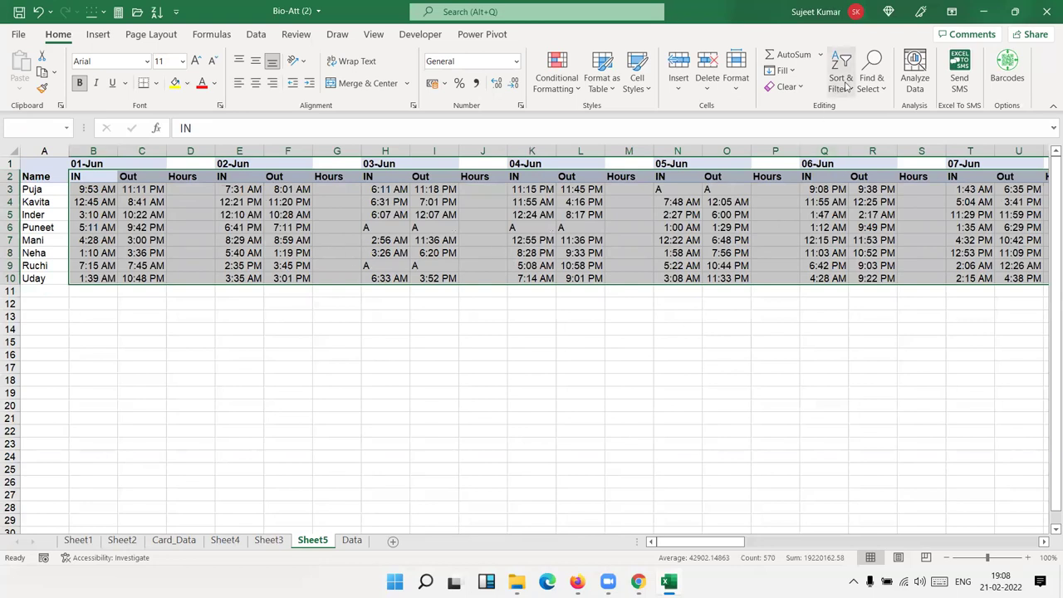
Use Go To Special with Blanks to select only the empty Hours cells in the block
left_click(871, 79)
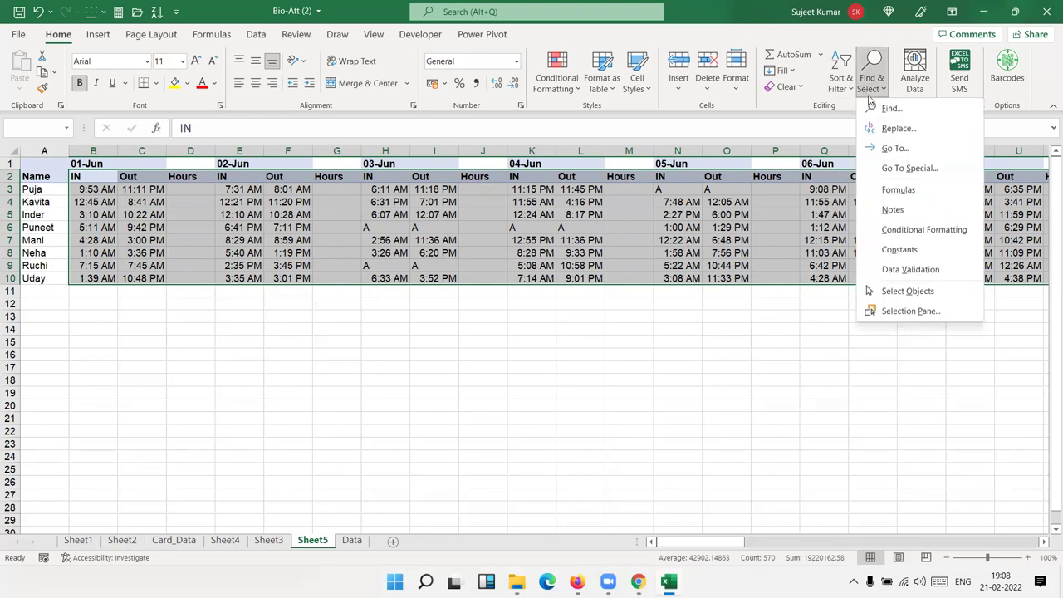
left_click(904, 166)
left_click(412, 372)
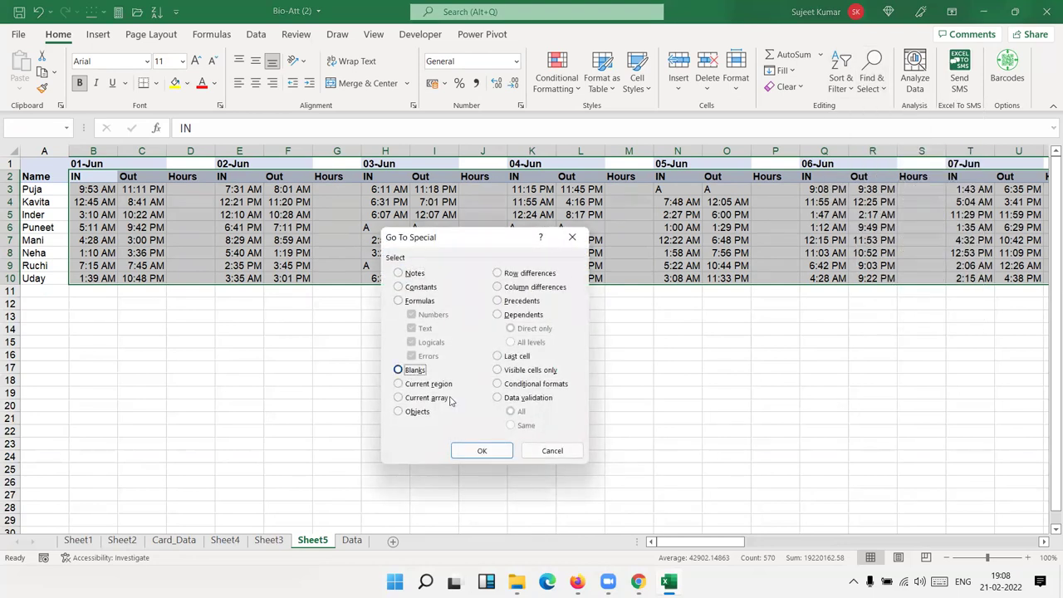
left_click(480, 449)
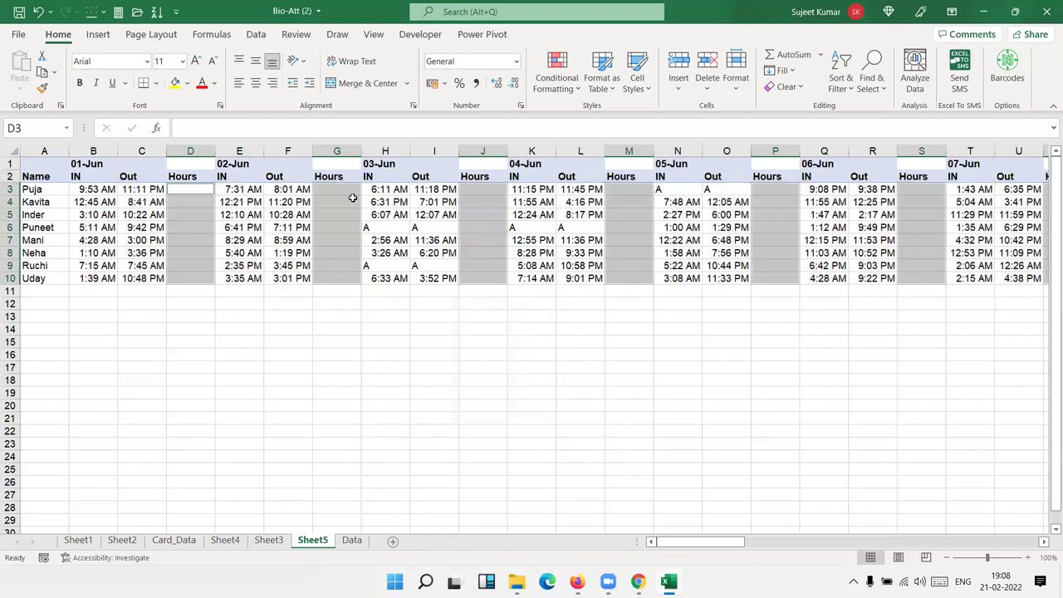
Fill all selected Hours cells at once with the Out-minus-IN formula =C3-B3
type("=")
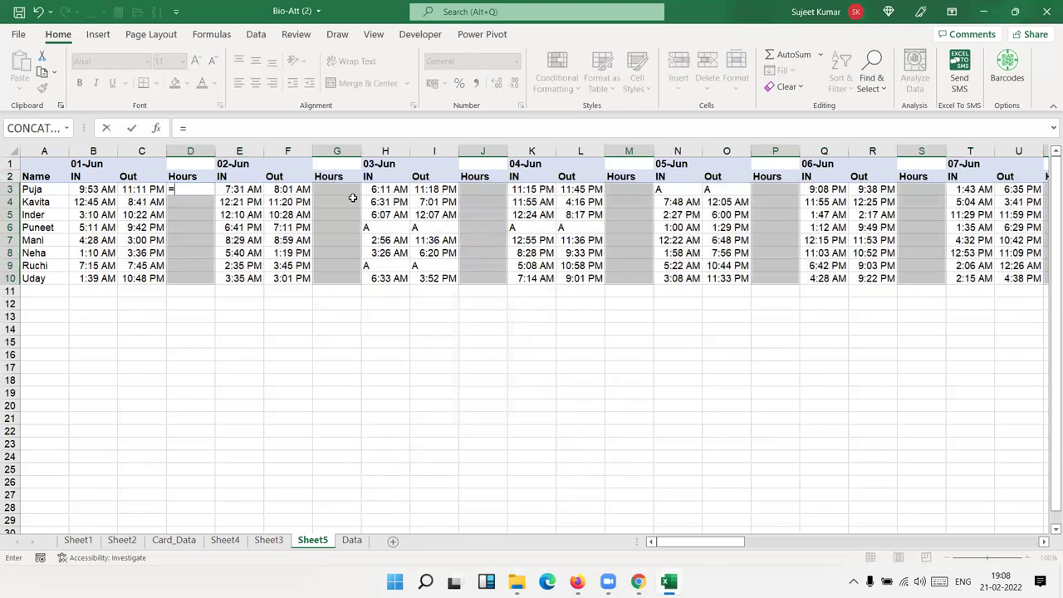
key("Left")
type("-")
key("Left")
key("Left")
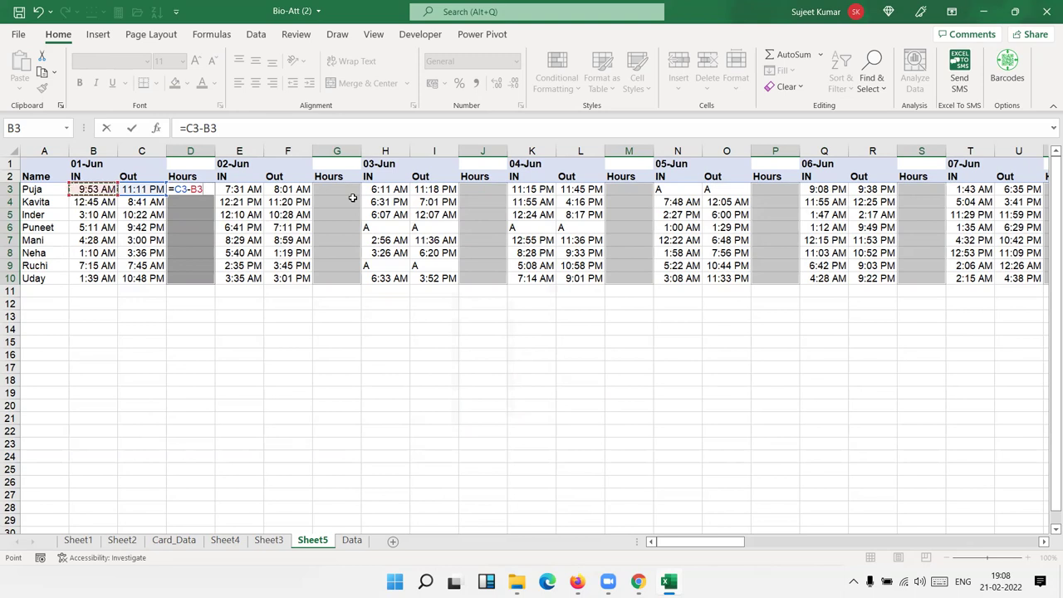
key("ctrl+Return")
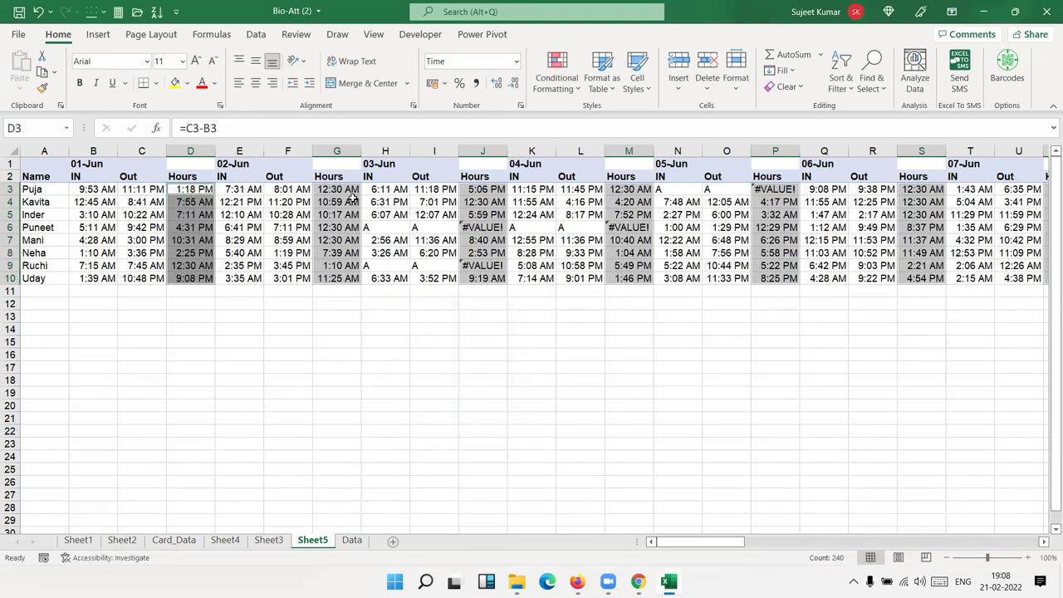
left_click(227, 541)
Select E30:N39 on Sheet4 and fill every cell with 6526 in one entry
scroll(245, 467, "down", 7)
left_click_drag(200, 277, 513, 390)
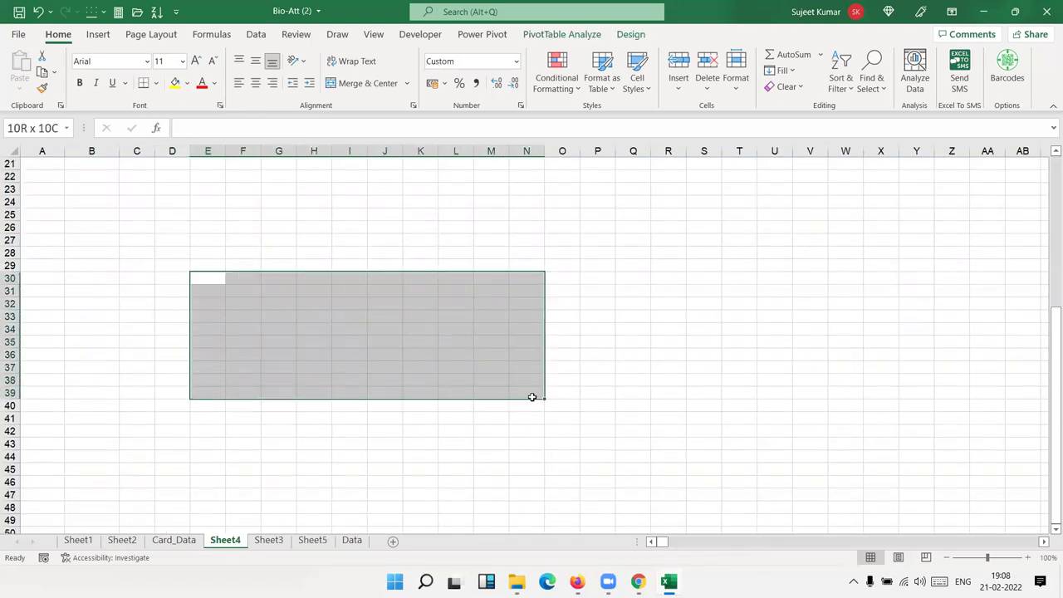
type("652")
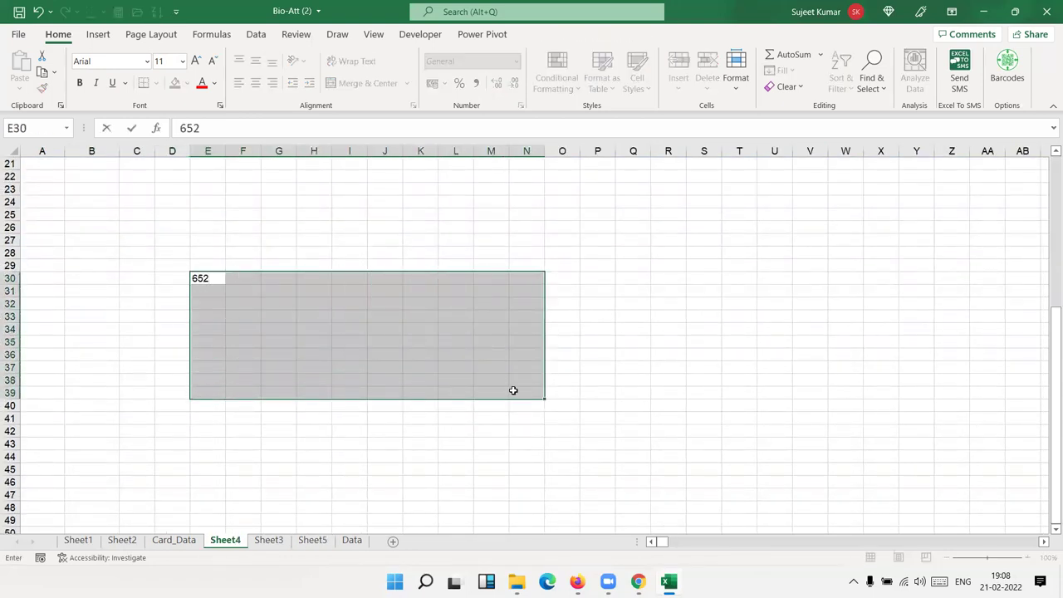
key("Return")
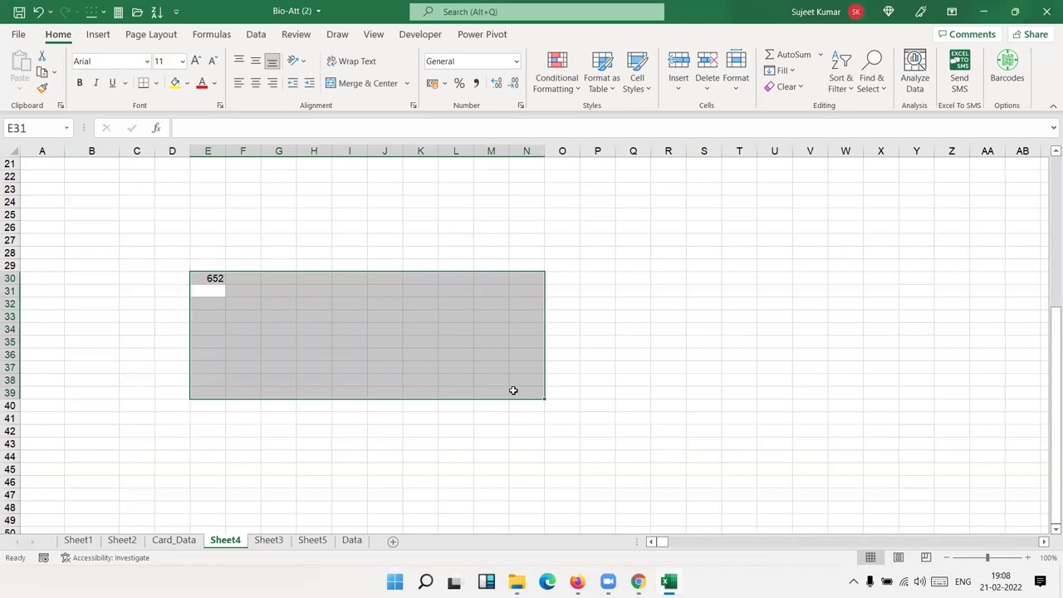
type("6526")
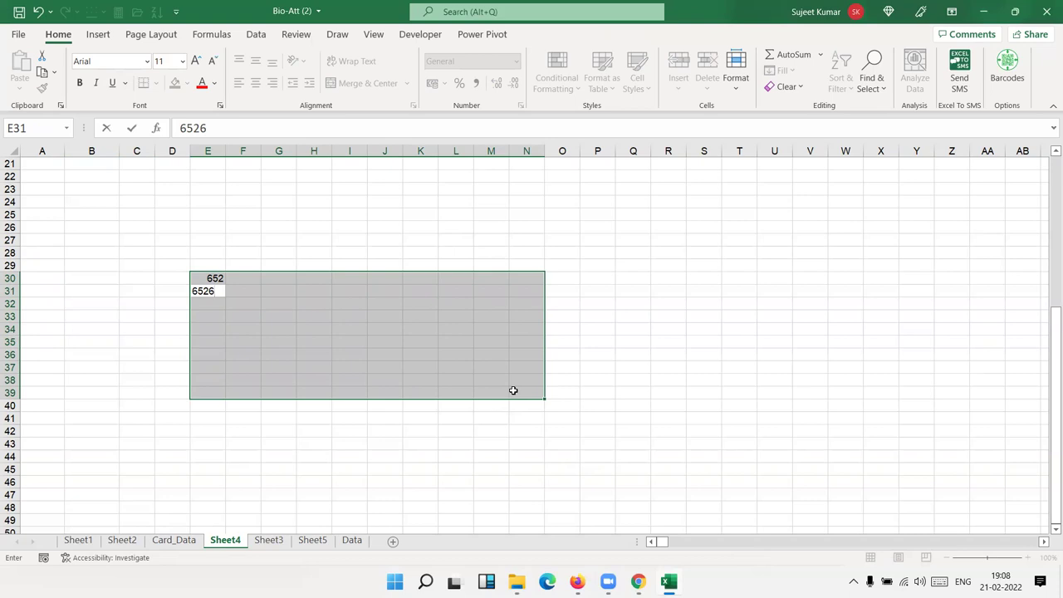
key("ctrl+Return")
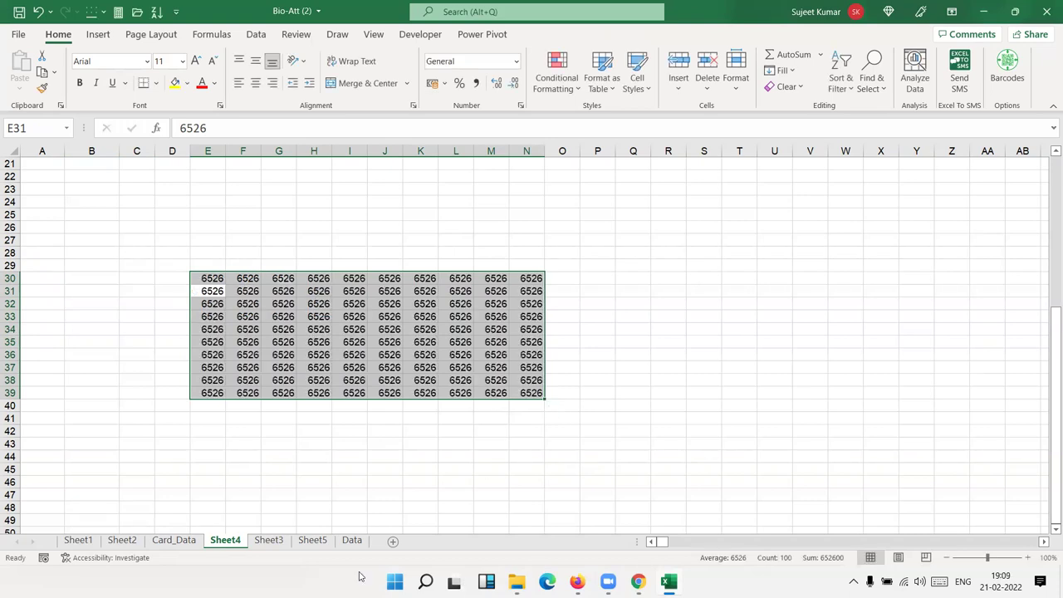
Switch to the Data sheet, then back to Sheet5's attendance table
left_click(353, 542)
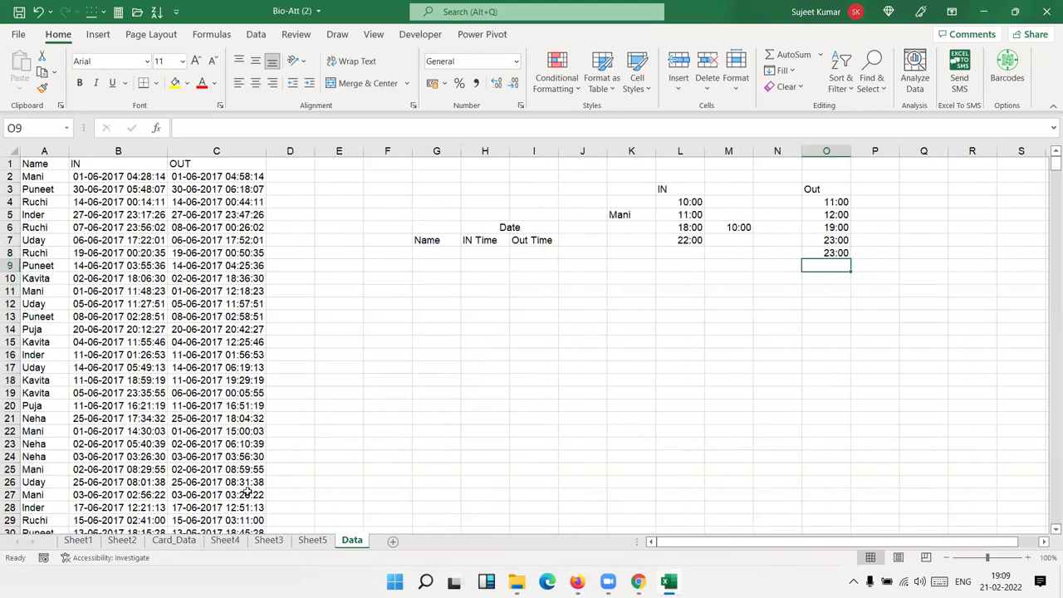
left_click(313, 540)
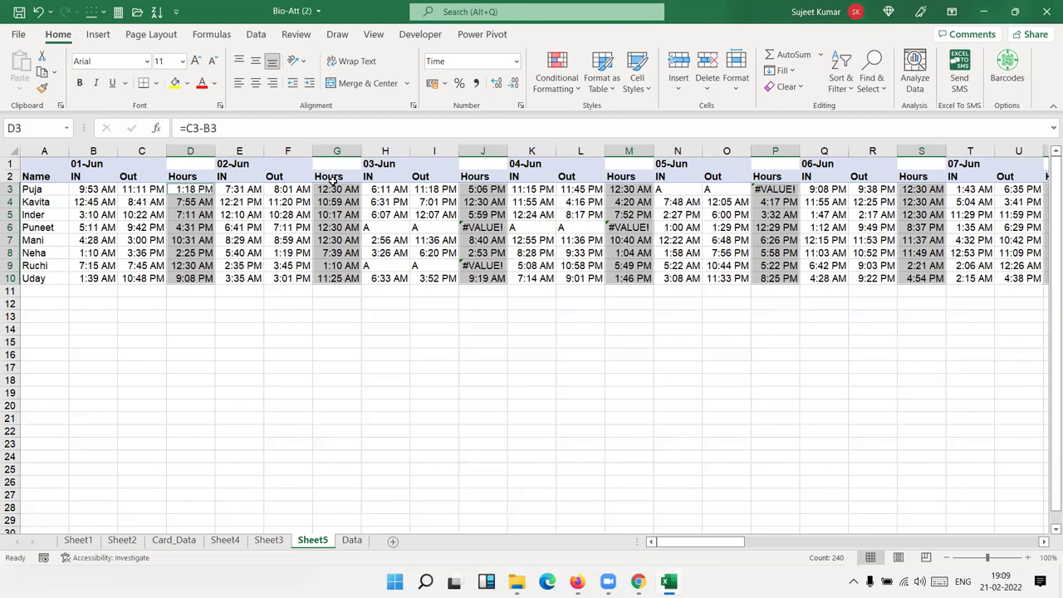
Format the 01-Jun Hours cells D3:D10 with a 24-hour time format
left_click(539, 250)
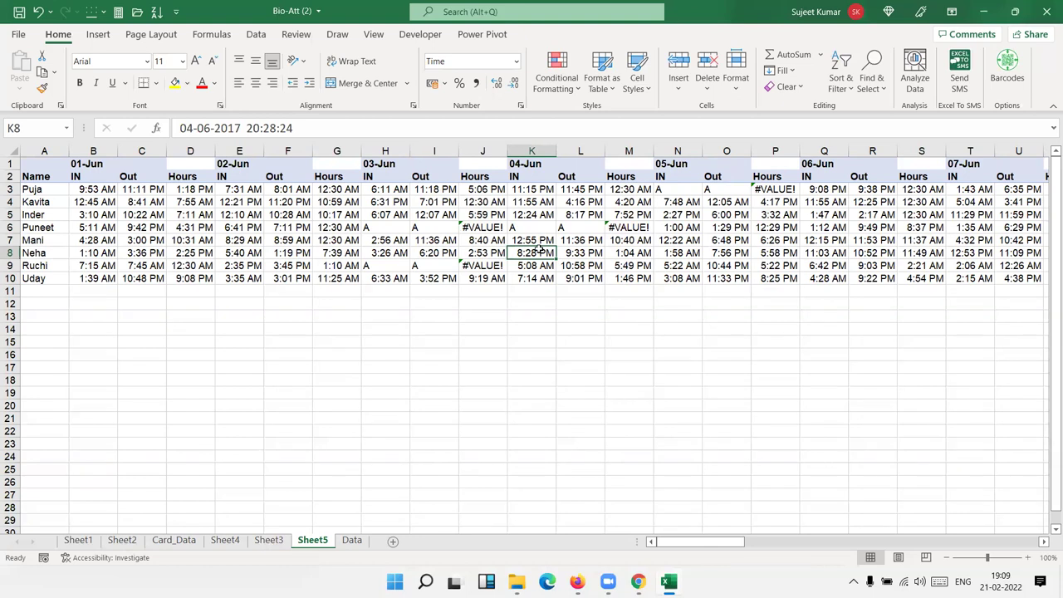
left_click(190, 199)
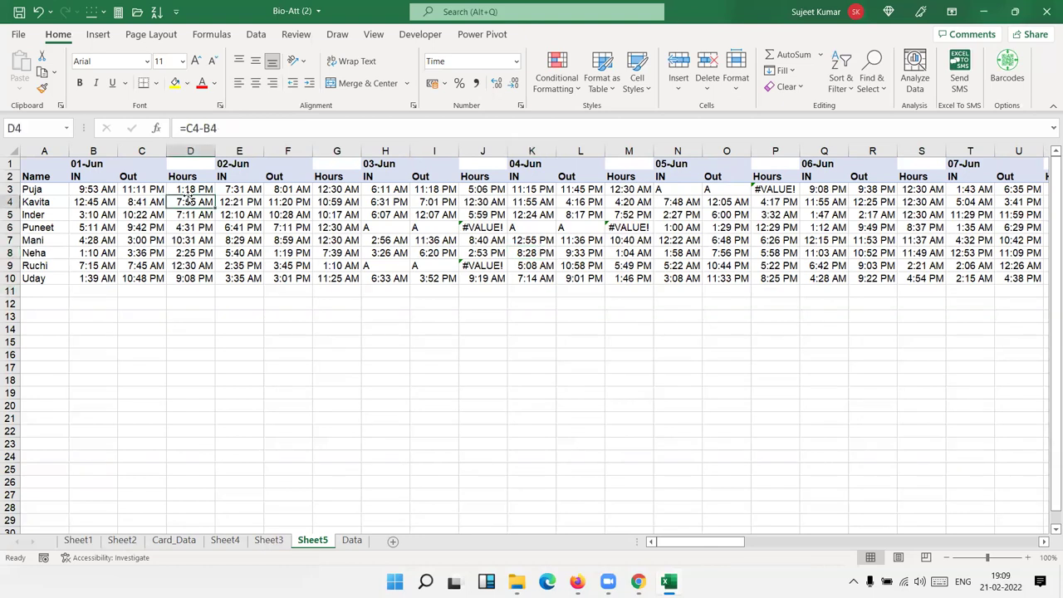
left_click_drag(189, 189, 190, 280)
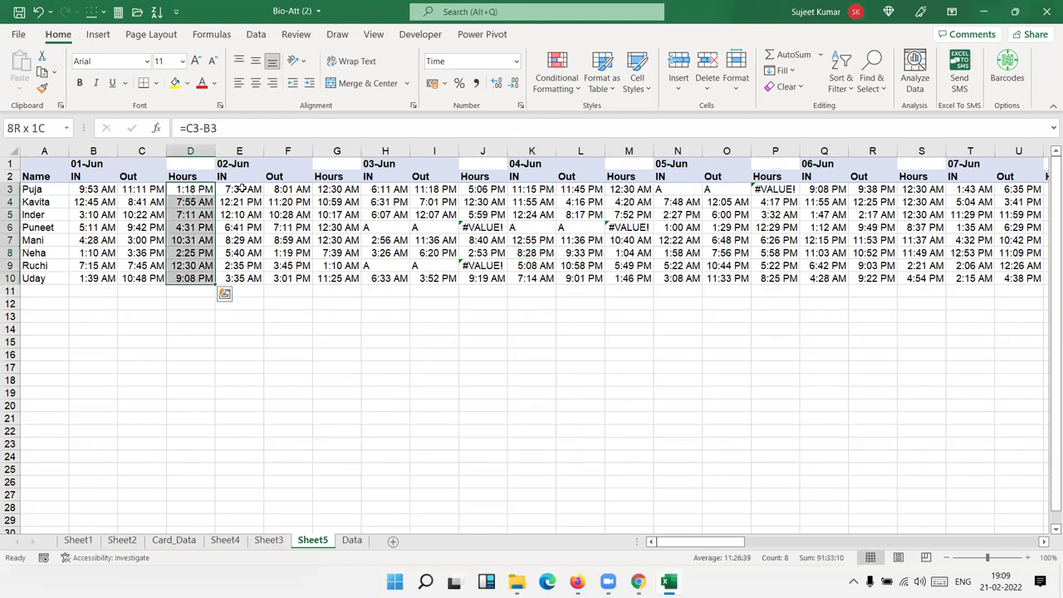
left_click(520, 105)
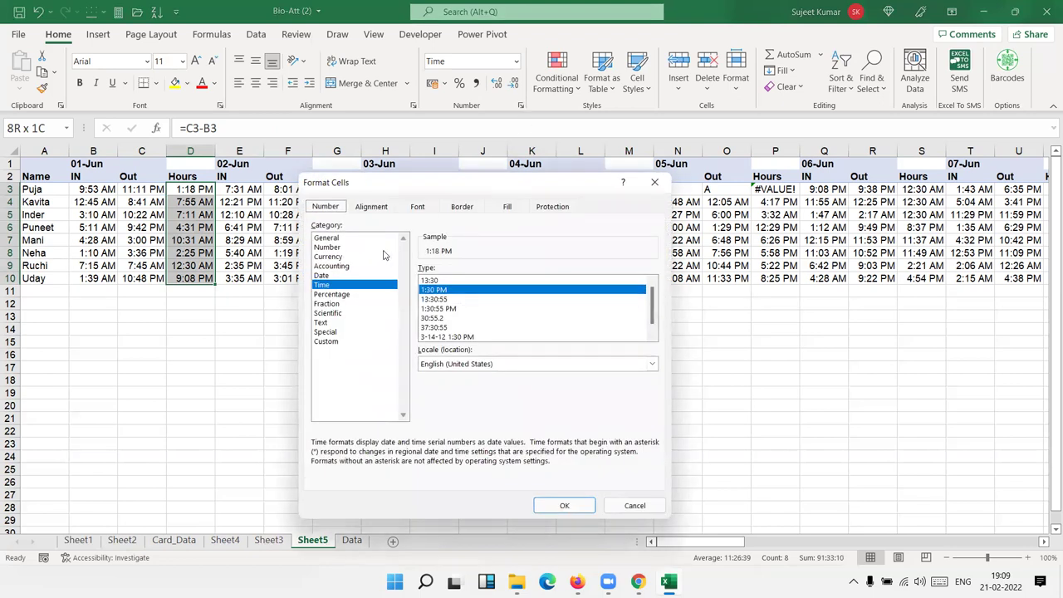
left_click(430, 282)
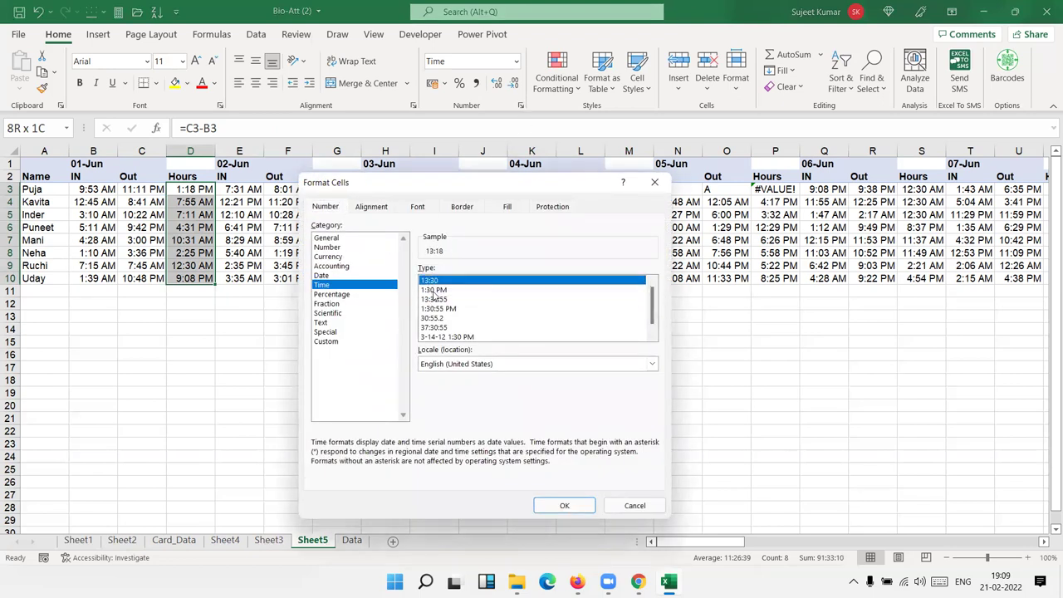
left_click(564, 505)
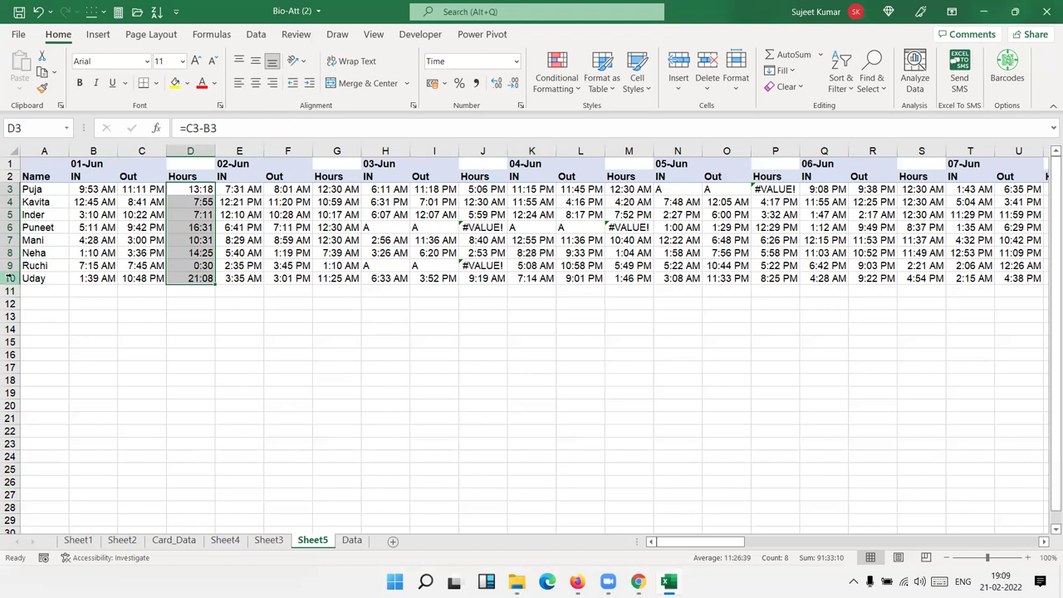
Copy the 24-hour duration format onto the Hours columns for 02-Jun through 06-Jun
left_click_drag(337, 189, 328, 276)
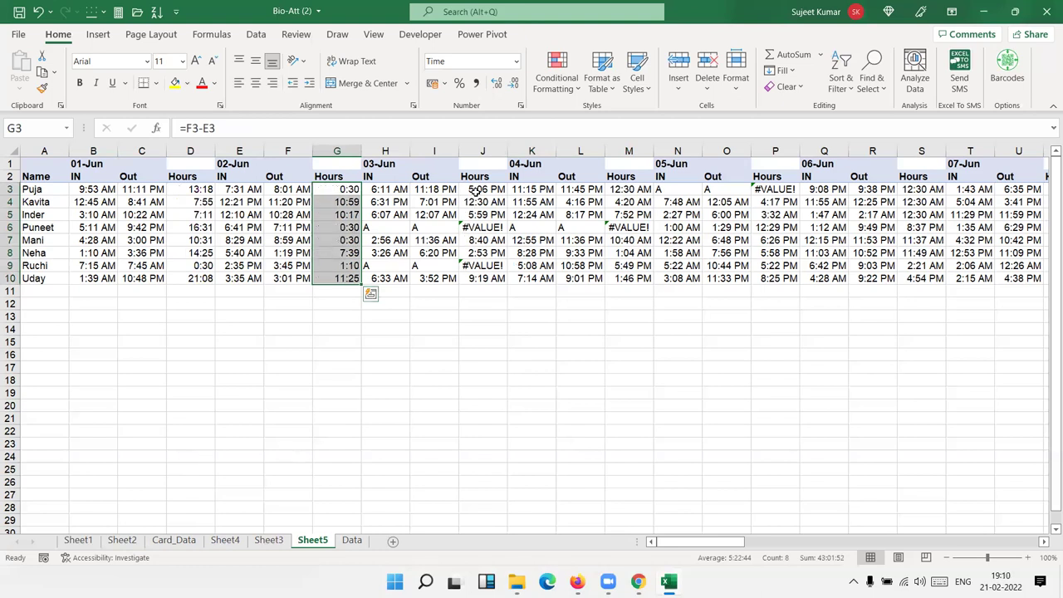
left_click_drag(475, 189, 482, 278)
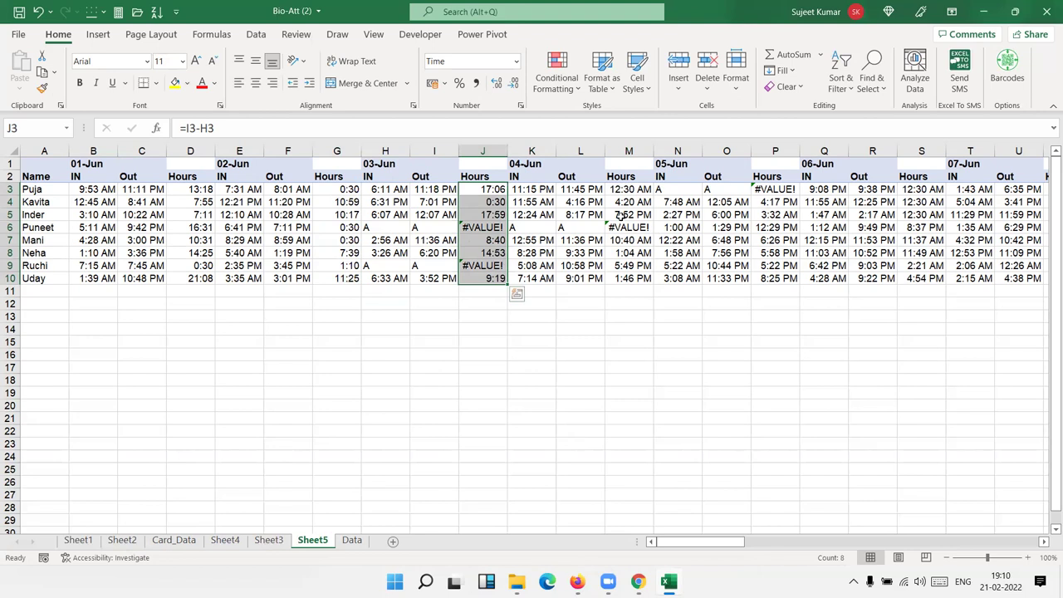
left_click_drag(624, 189, 586, 252)
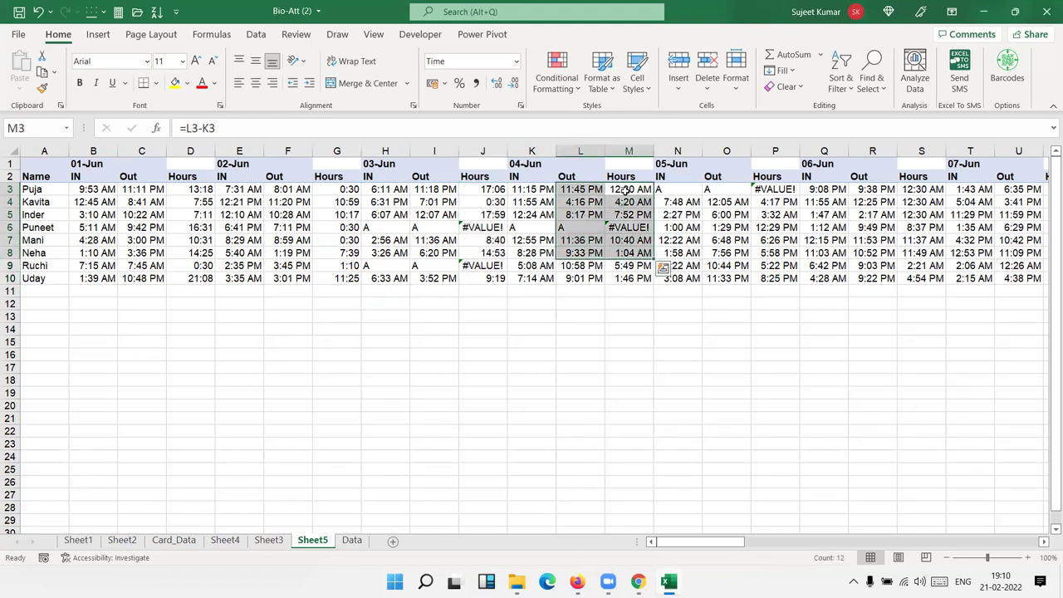
left_click_drag(629, 190, 628, 278)
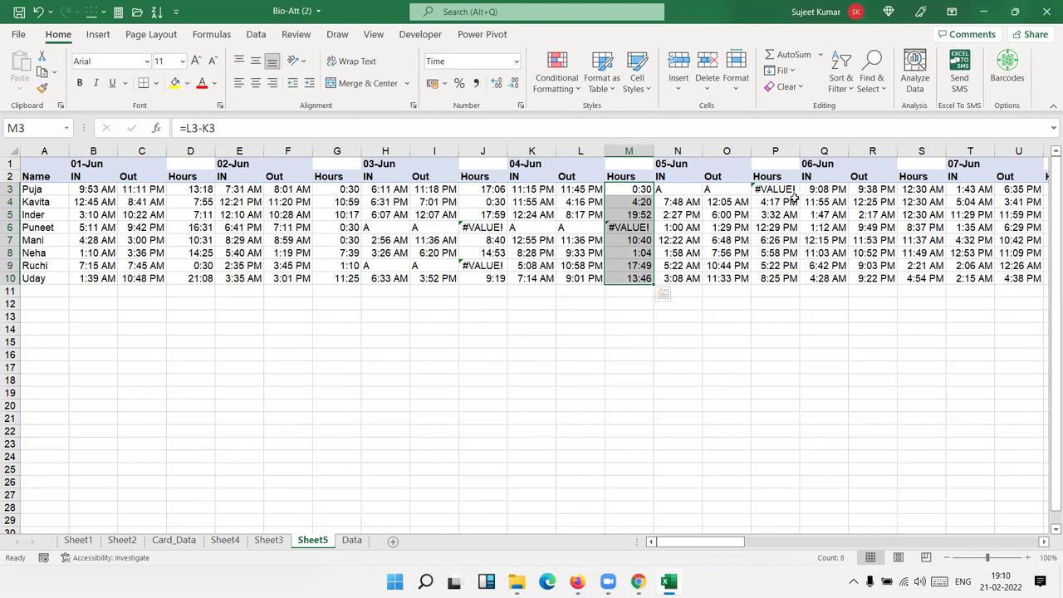
left_click_drag(772, 190, 768, 282)
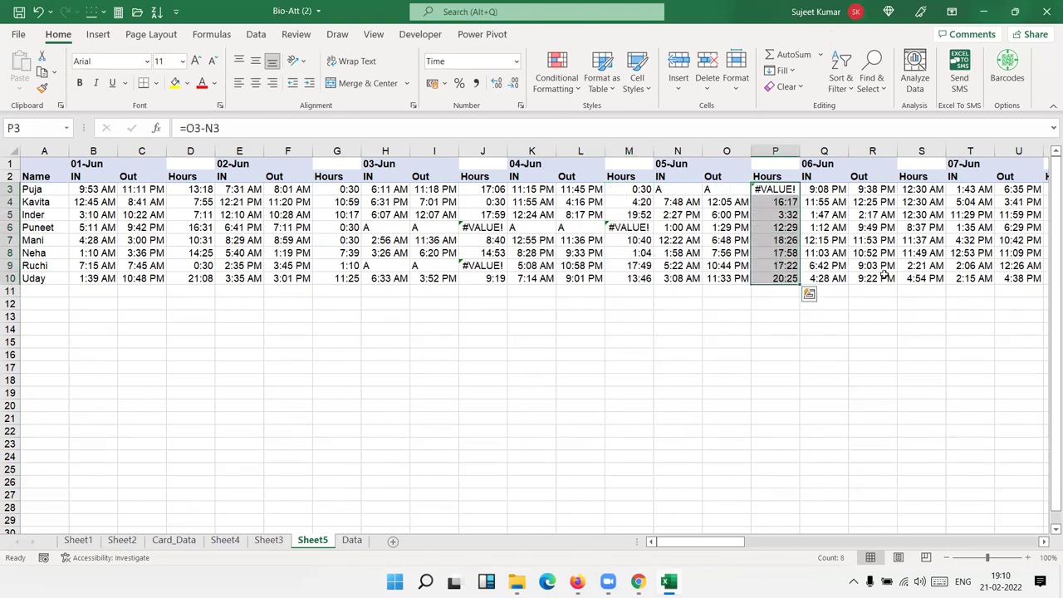
left_click_drag(924, 196, 922, 279)
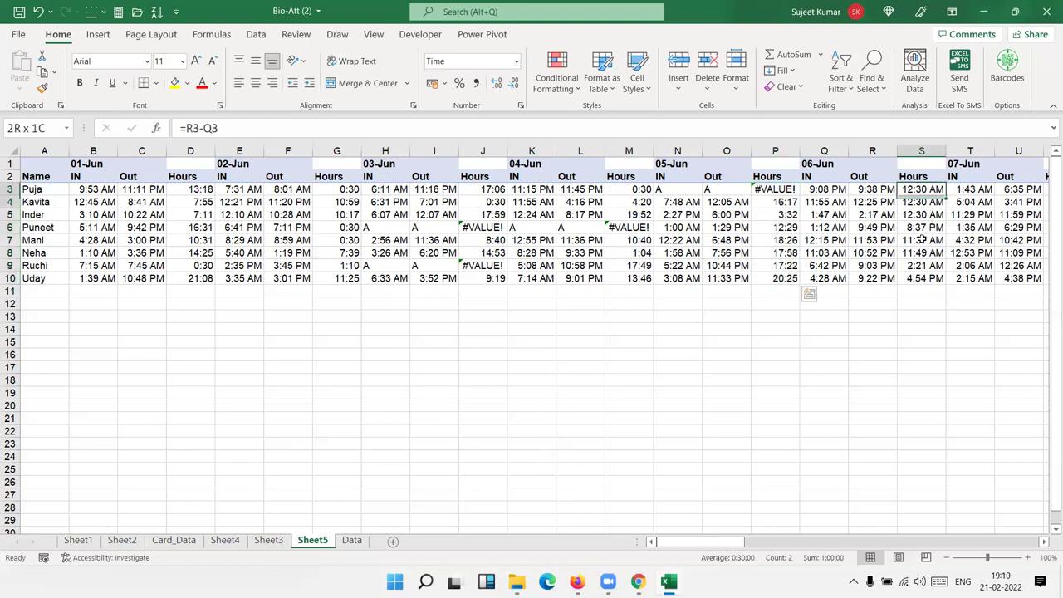
key("F4")
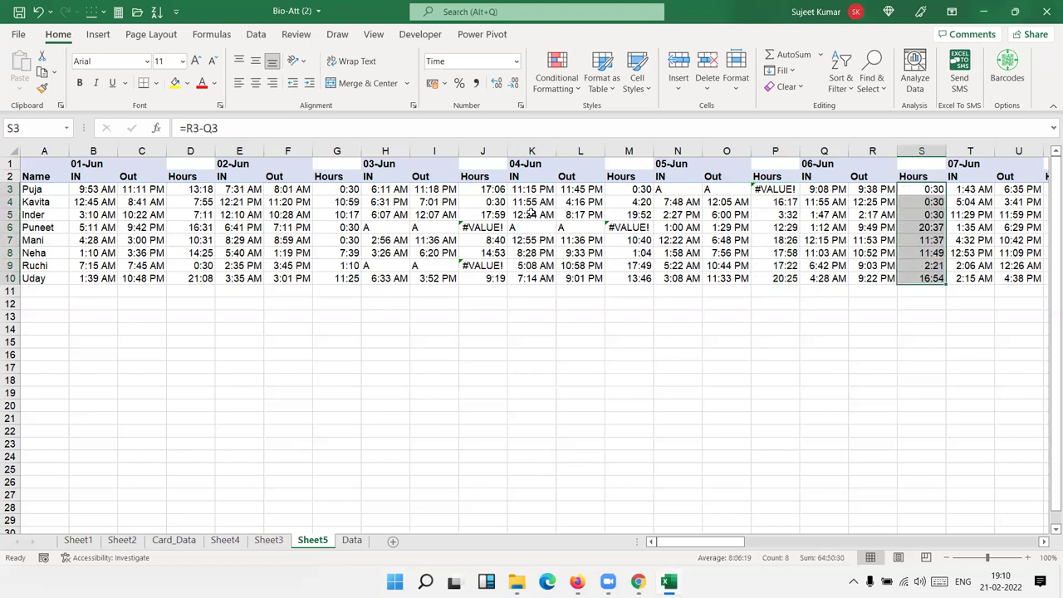
left_click_drag(521, 224, 564, 227)
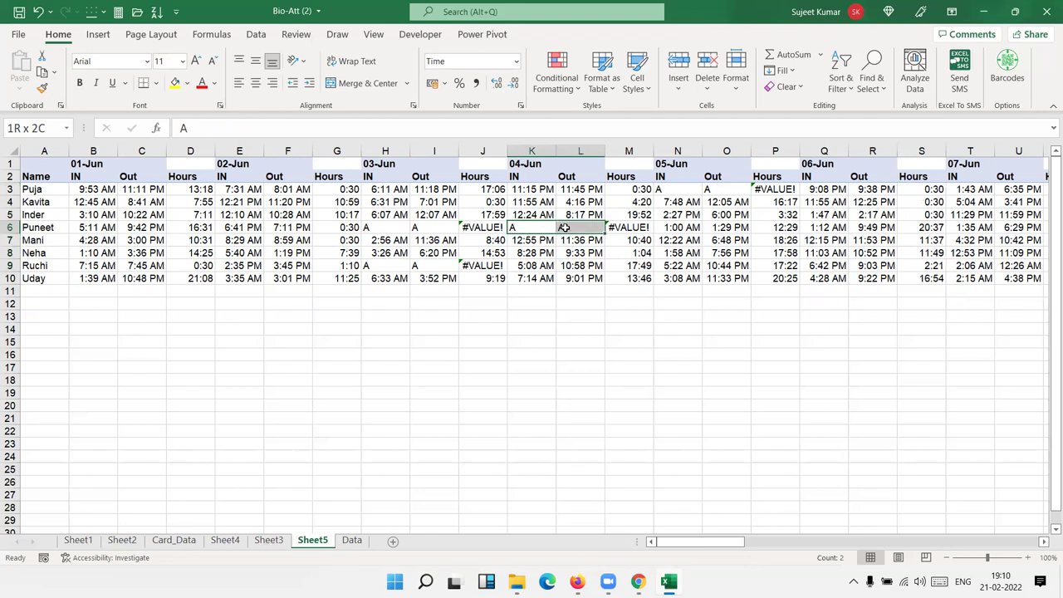
Re-enter Puneet's 04-Jun Hours formula =L6-K6 in M6, which shows #VALUE!
left_click(640, 232)
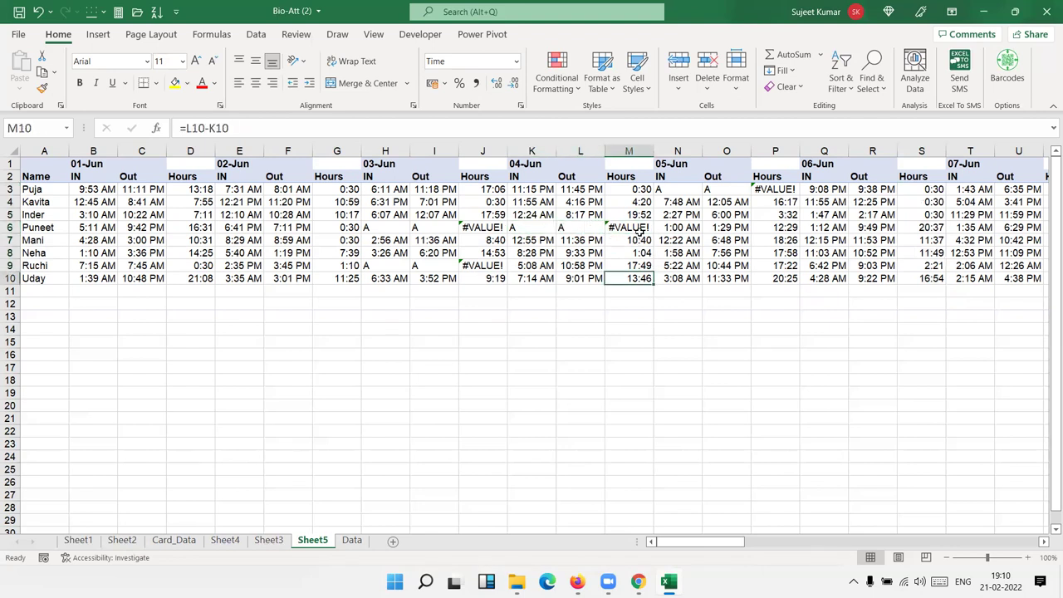
double_click(633, 226)
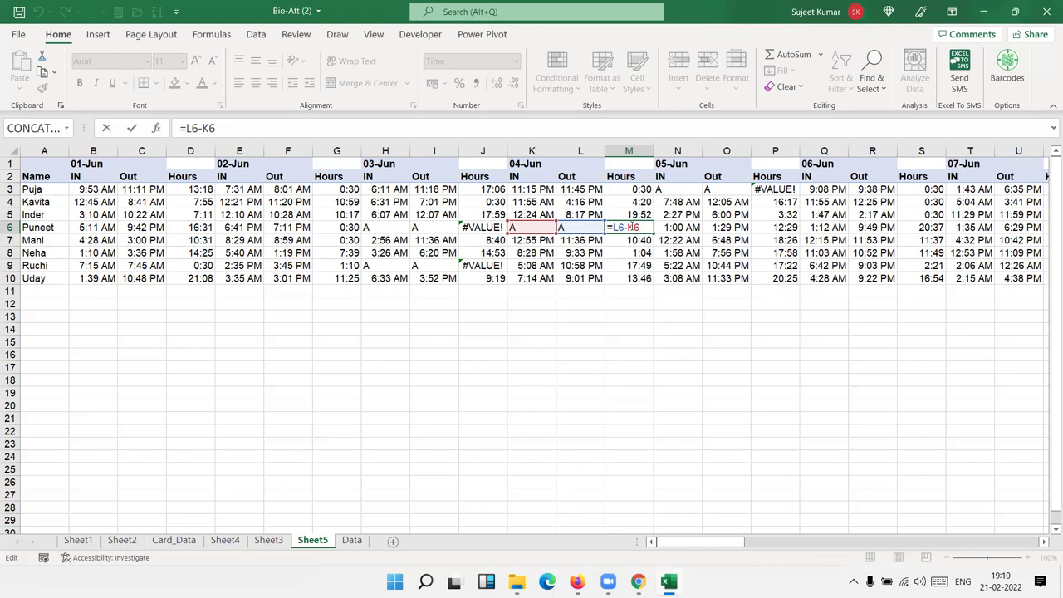
key("ctrl+Return")
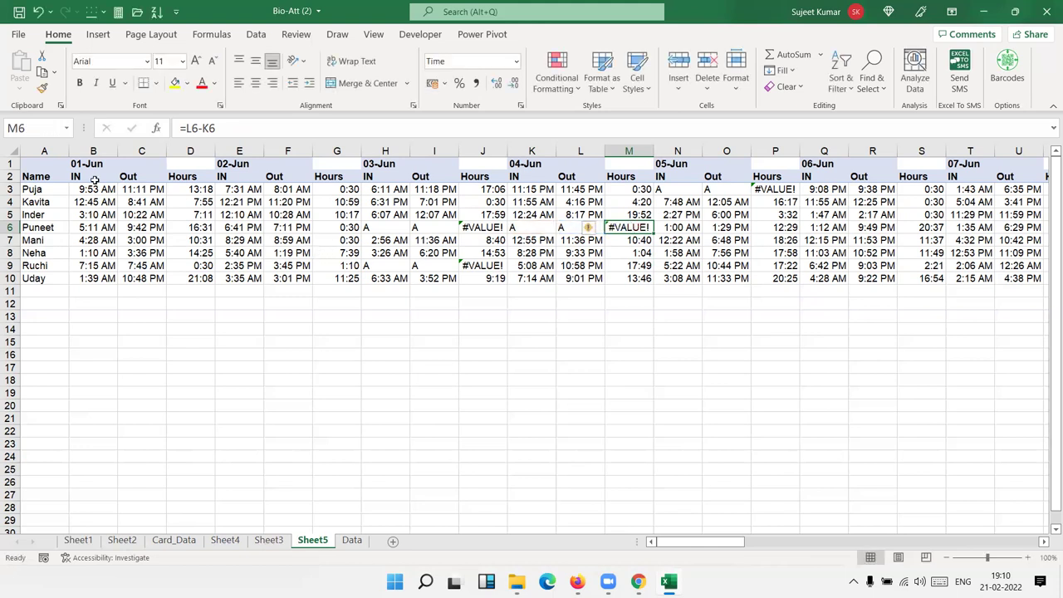
left_click(93, 189)
Select the attendance data from B3 across all date columns and down to row 10
key("ctrl+shift+Right")
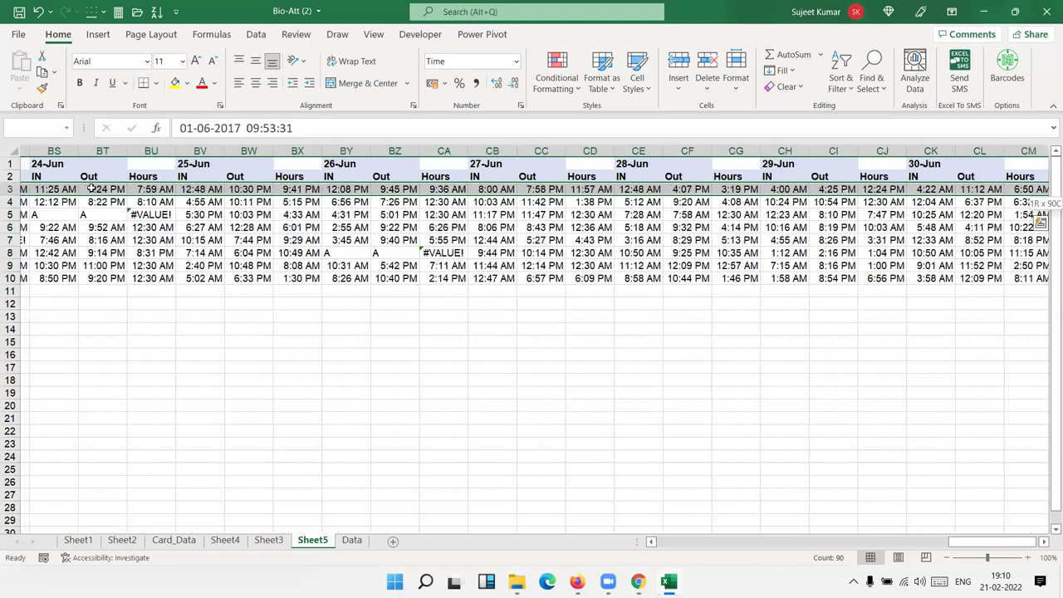
key("shift+Down")
key("shift+Down")
key("shift+Down")
key("shift+Down")
key("shift+Down")
key("shift+Down")
key("shift+Down")
key("shift+Down")
key("shift+Up")
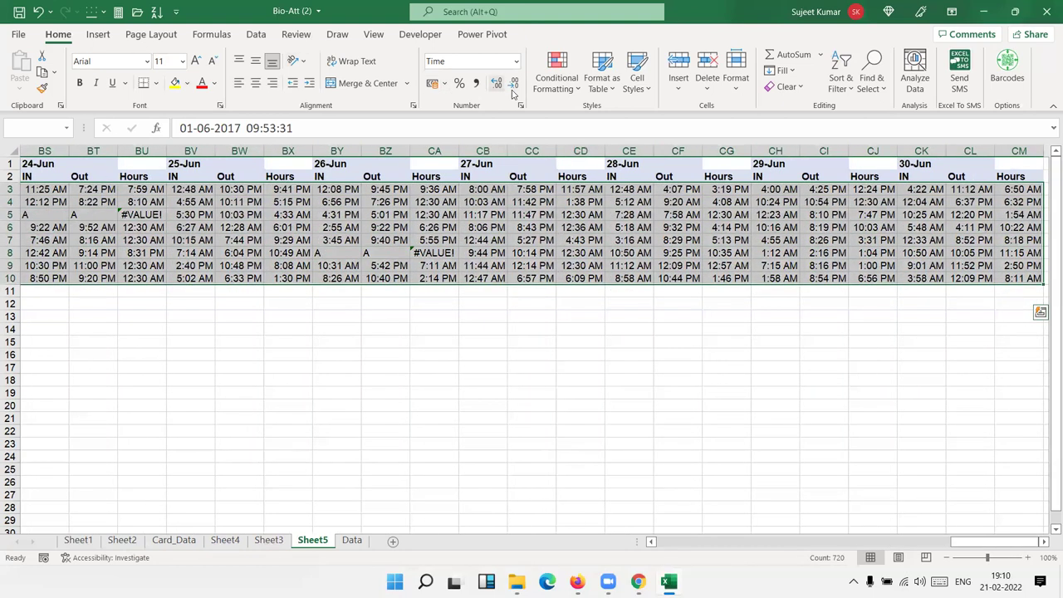
Add a conditional formatting rule giving cells that contain Errors a white font
left_click(546, 91)
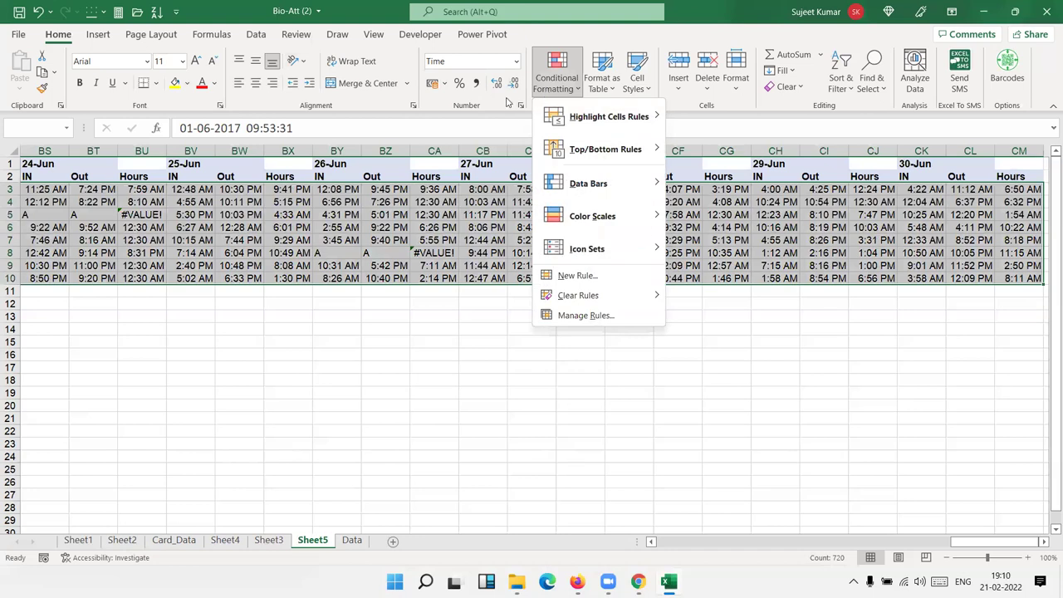
left_click(591, 276)
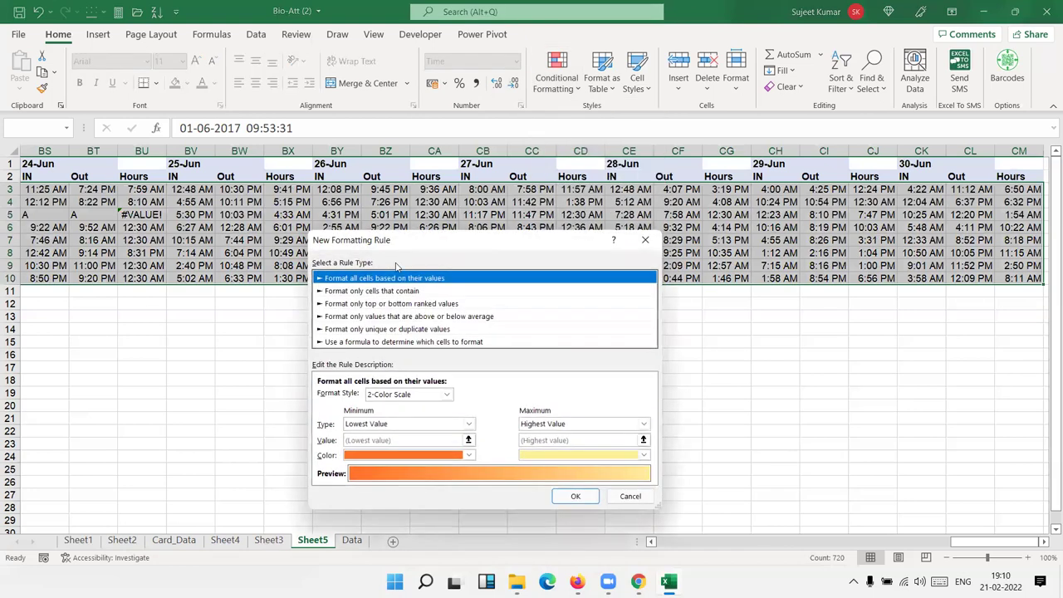
left_click(363, 291)
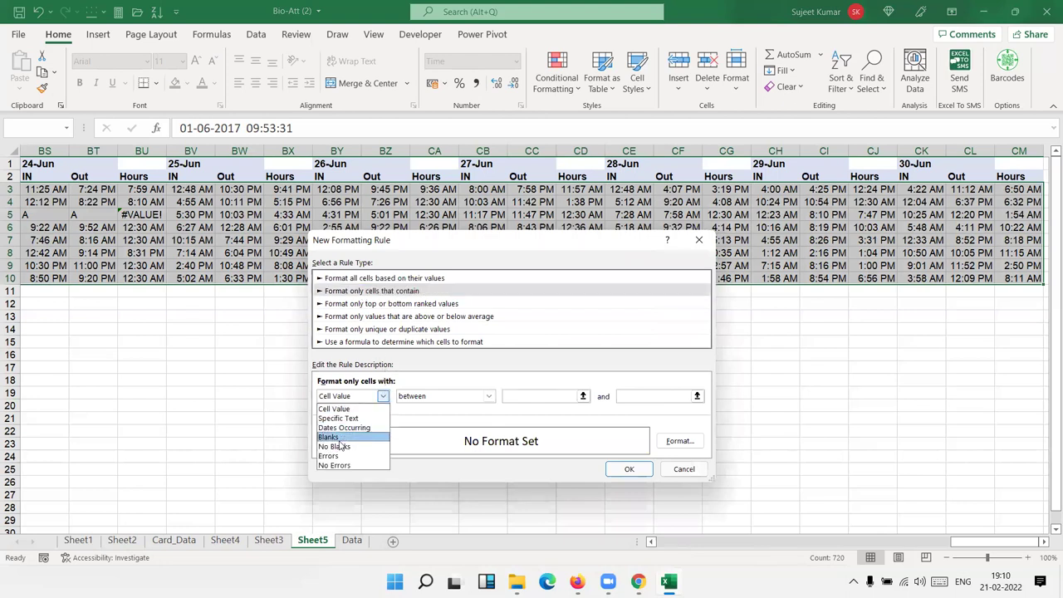
left_click(337, 456)
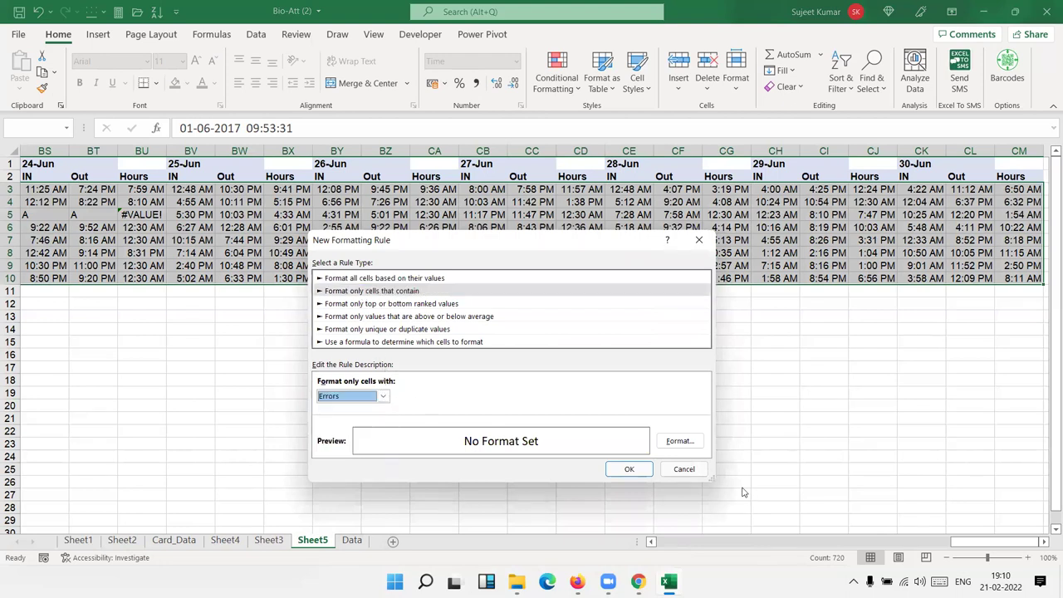
left_click(688, 442)
left_click(511, 314)
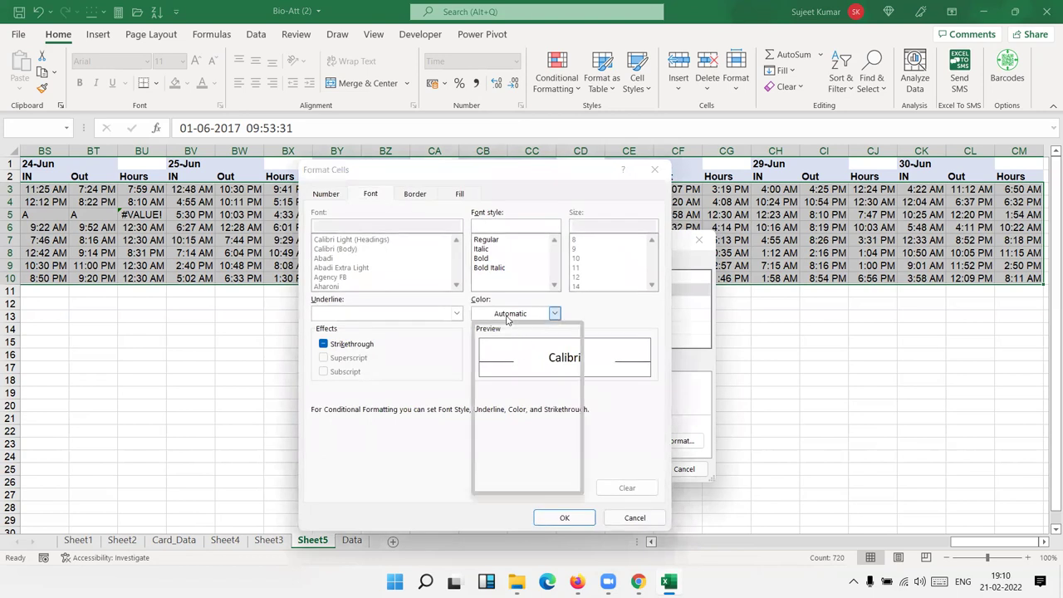
left_click(483, 371)
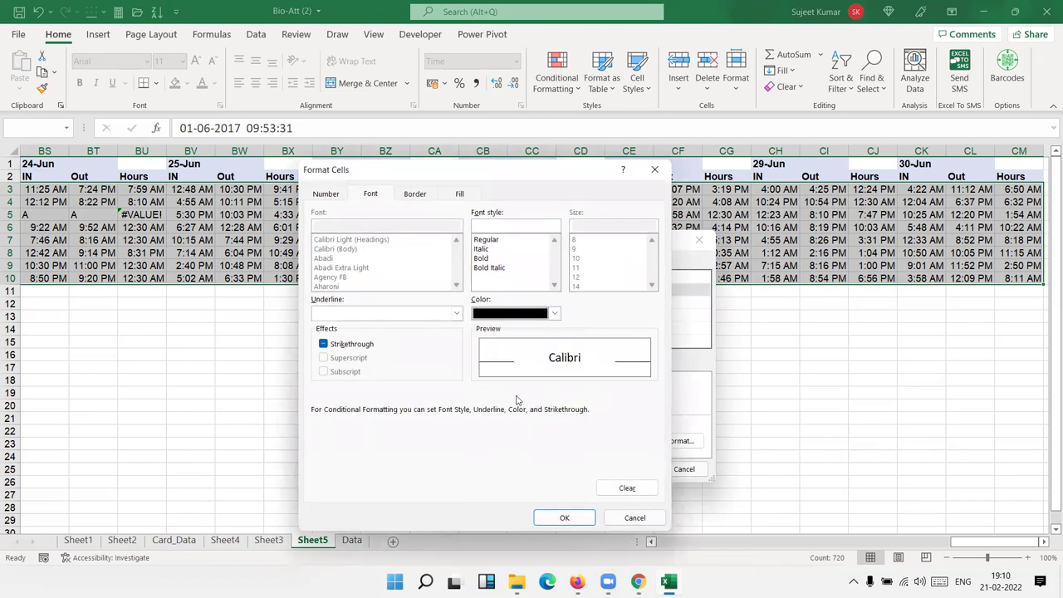
left_click(554, 313)
left_click(478, 371)
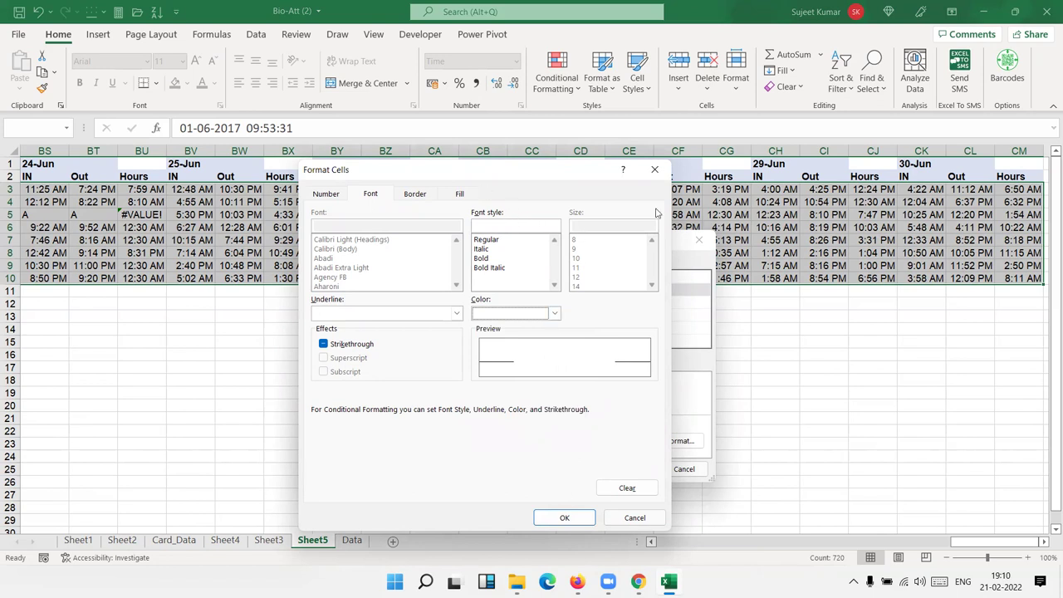
key("Return")
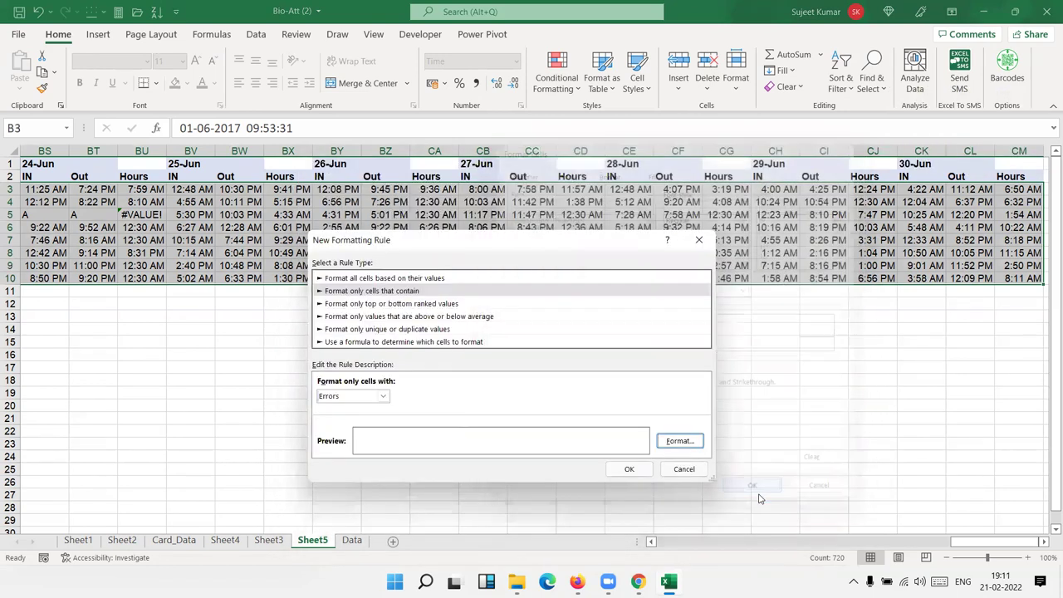
left_click(629, 468)
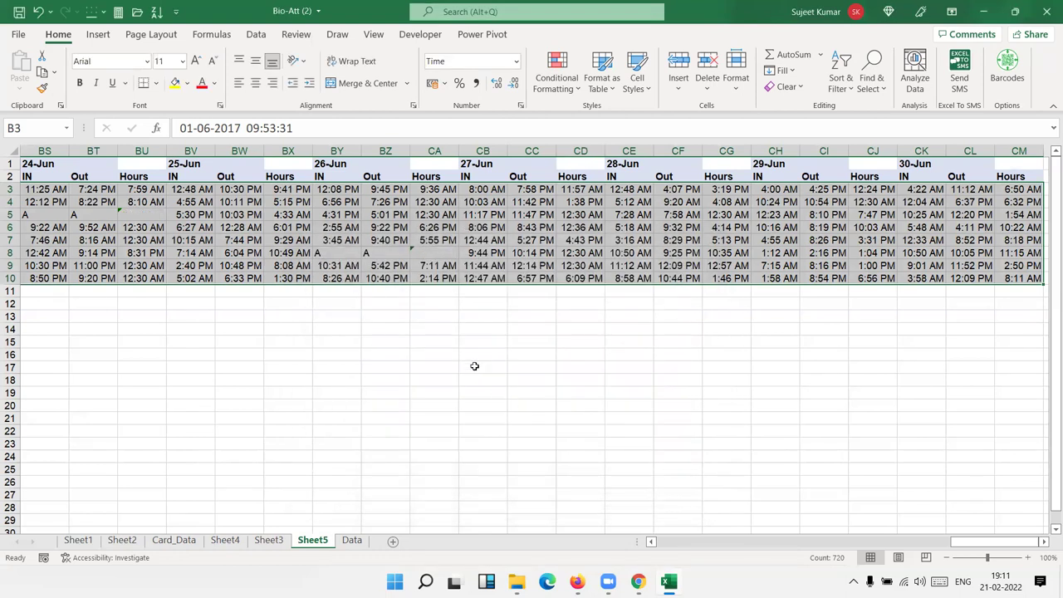
left_click(277, 291)
key("Left")
key("Left")
key("Left")
key("Left")
key("Left")
key("Left")
key("Left")
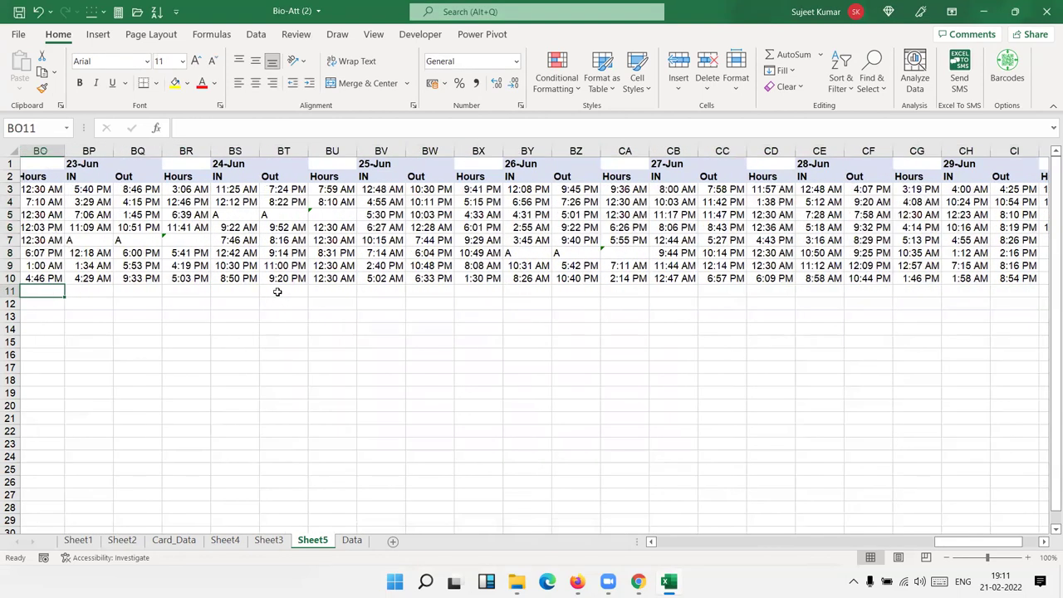
key("Left")
key("Left")
key("Left")
key("Left")
key("Left")
key("Left")
key("Left")
key("Left")
key("Left")
key("Left")
key("Left")
key("Left")
key("Left")
key("Left")
key("Left")
key("Left")
key("Left")
key("Left")
key("Left")
key("Up")
key("Up")
key("Up")
key("Up")
key("Up")
key("Up")
key("Up")
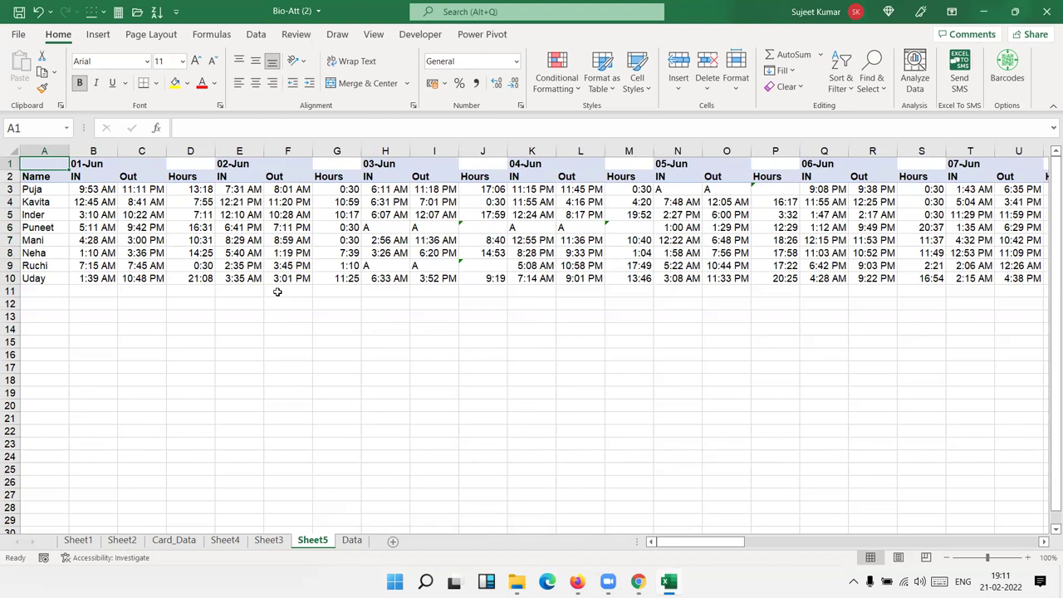
key("Right")
key("Right")
key("Down")
key("Left")
key("Down")
key("Right")
key("Right")
key("Right")
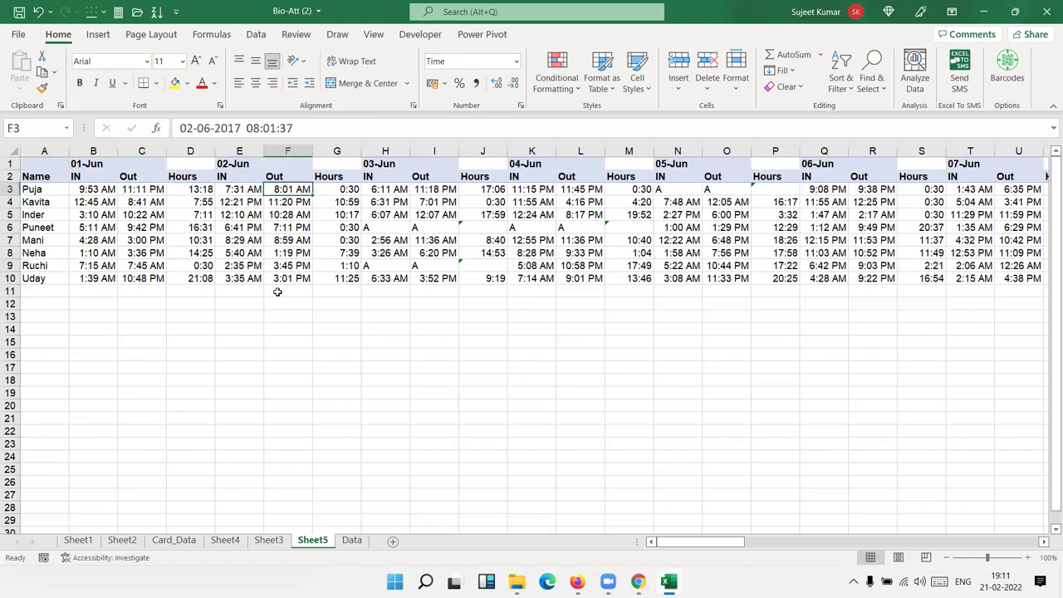